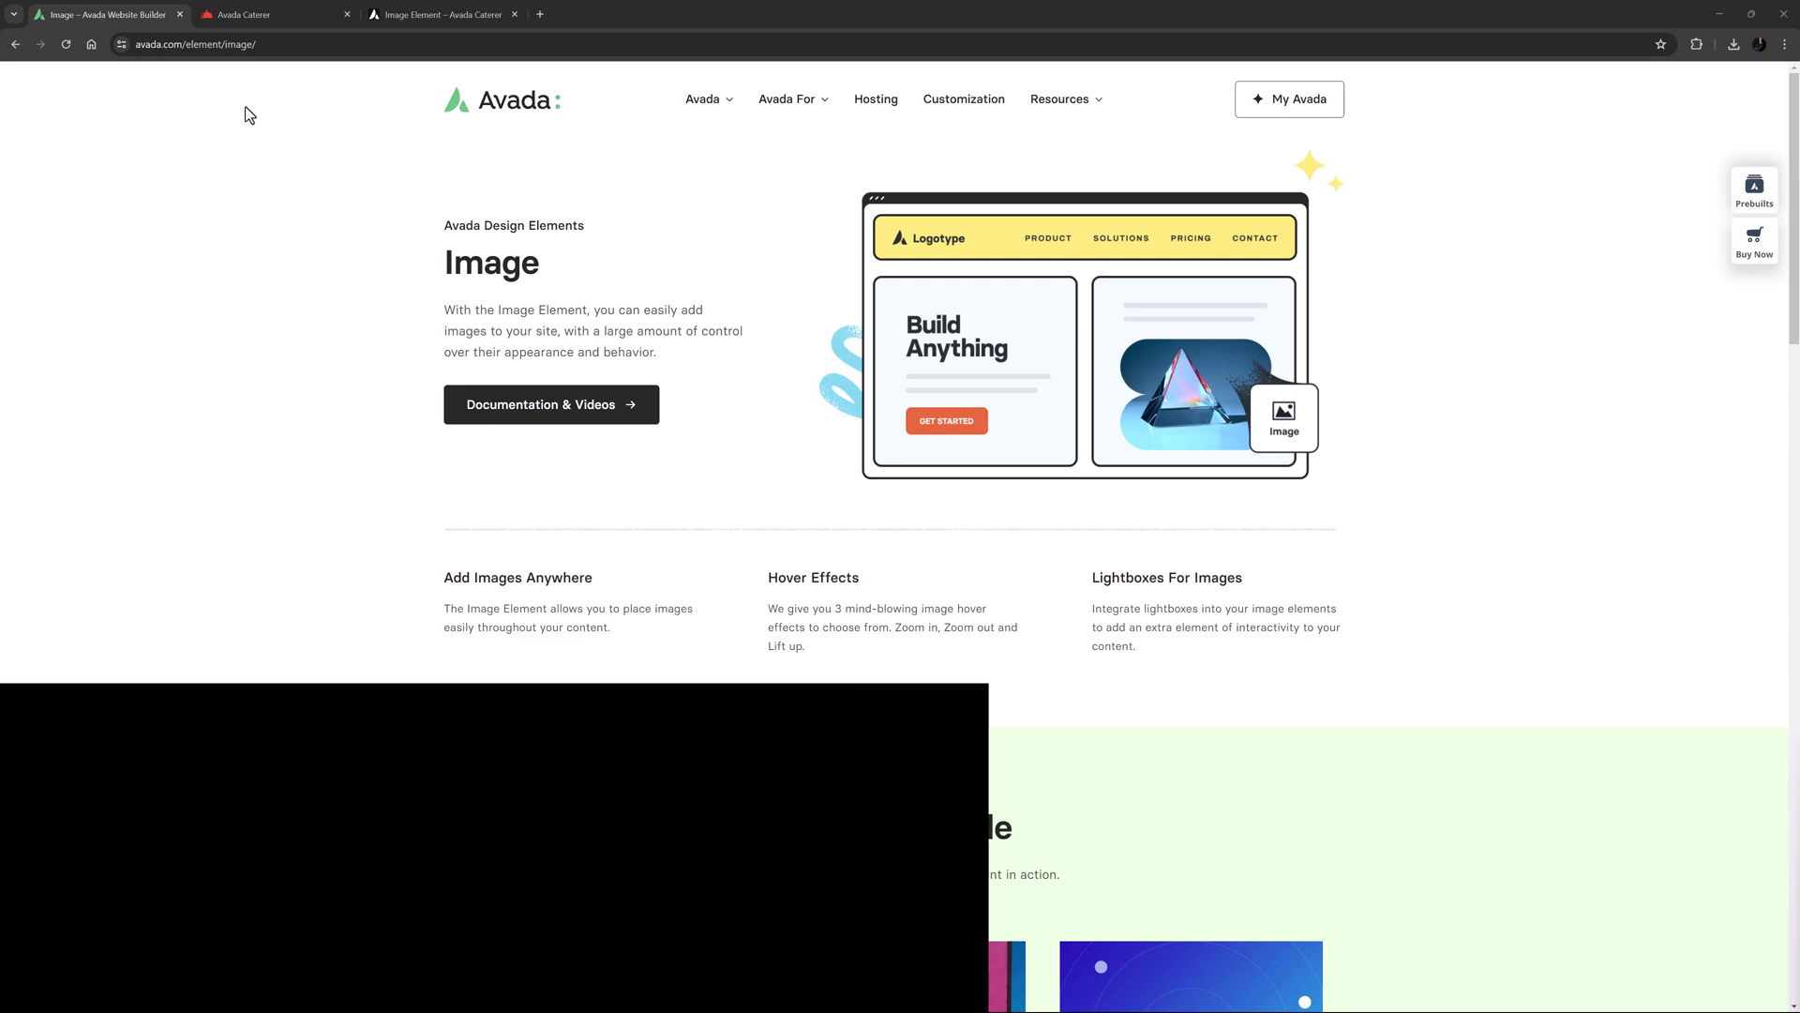
# Switch from the avada.com Image element page to the Avada Caterer site tab.
pyautogui.hotkey('ctrl', 'Tab')
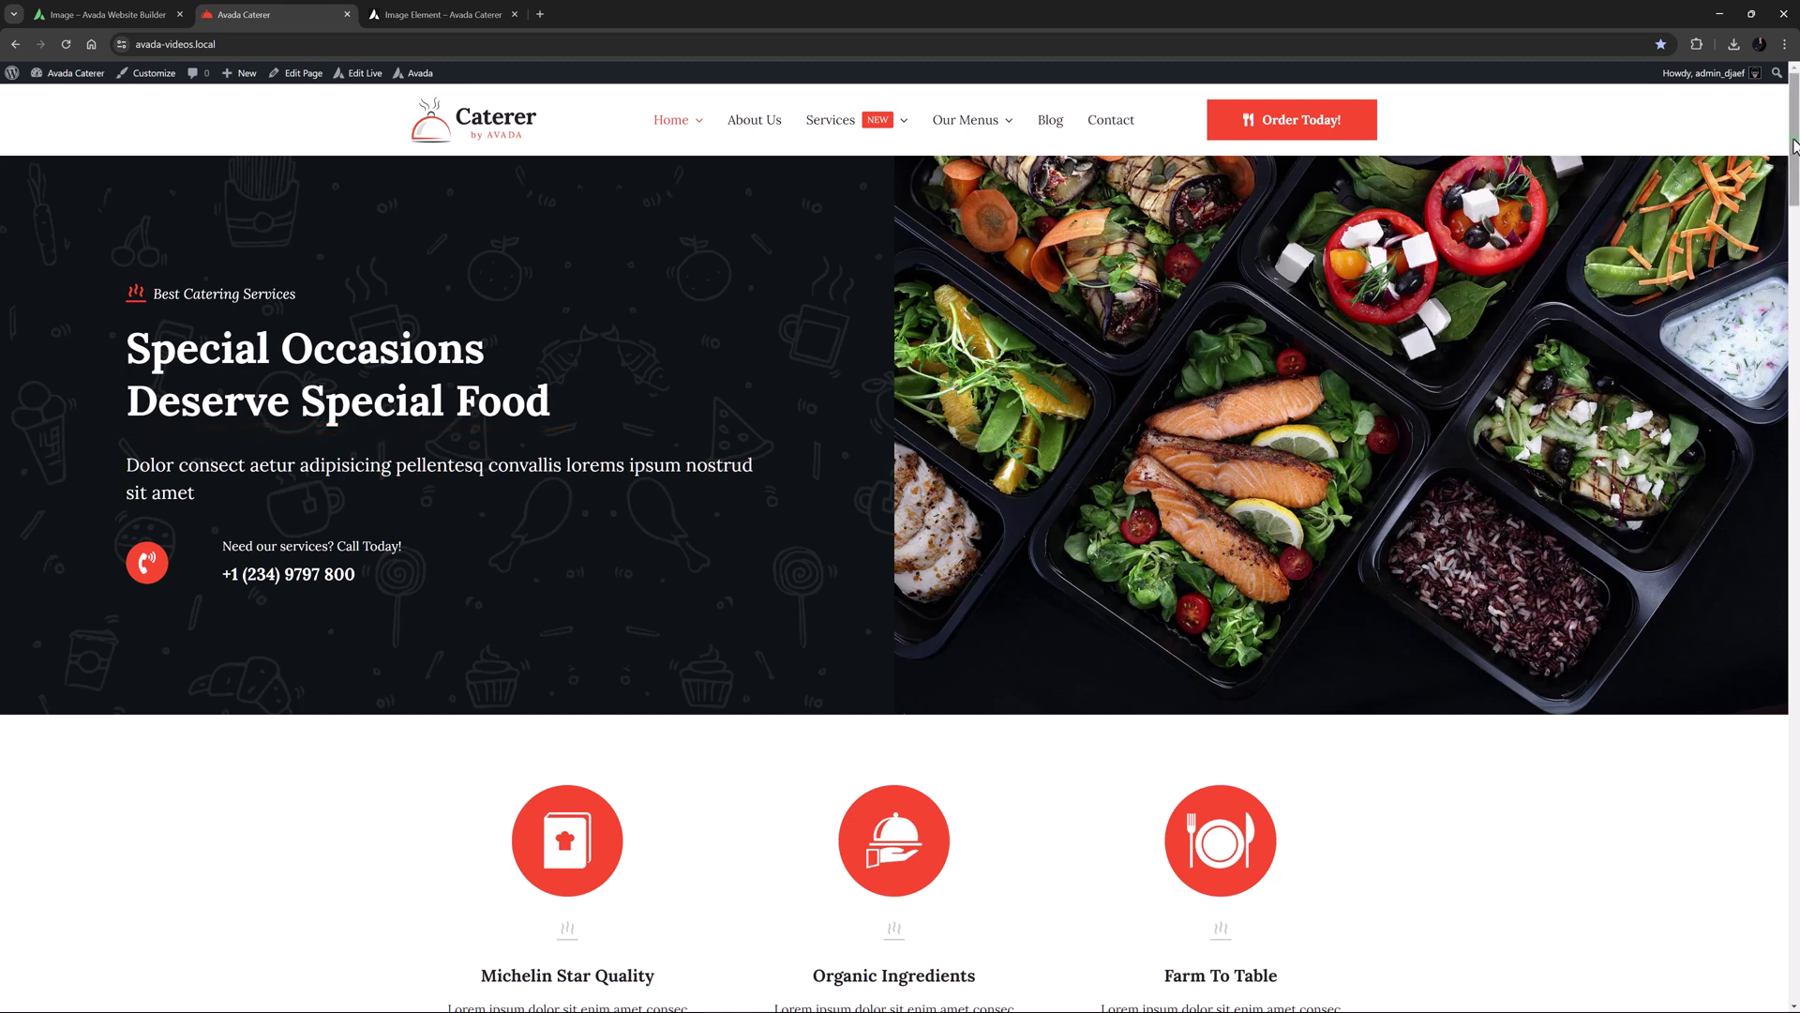
pyautogui.moveTo(1794, 145); pyautogui.dragTo(1793, 888)
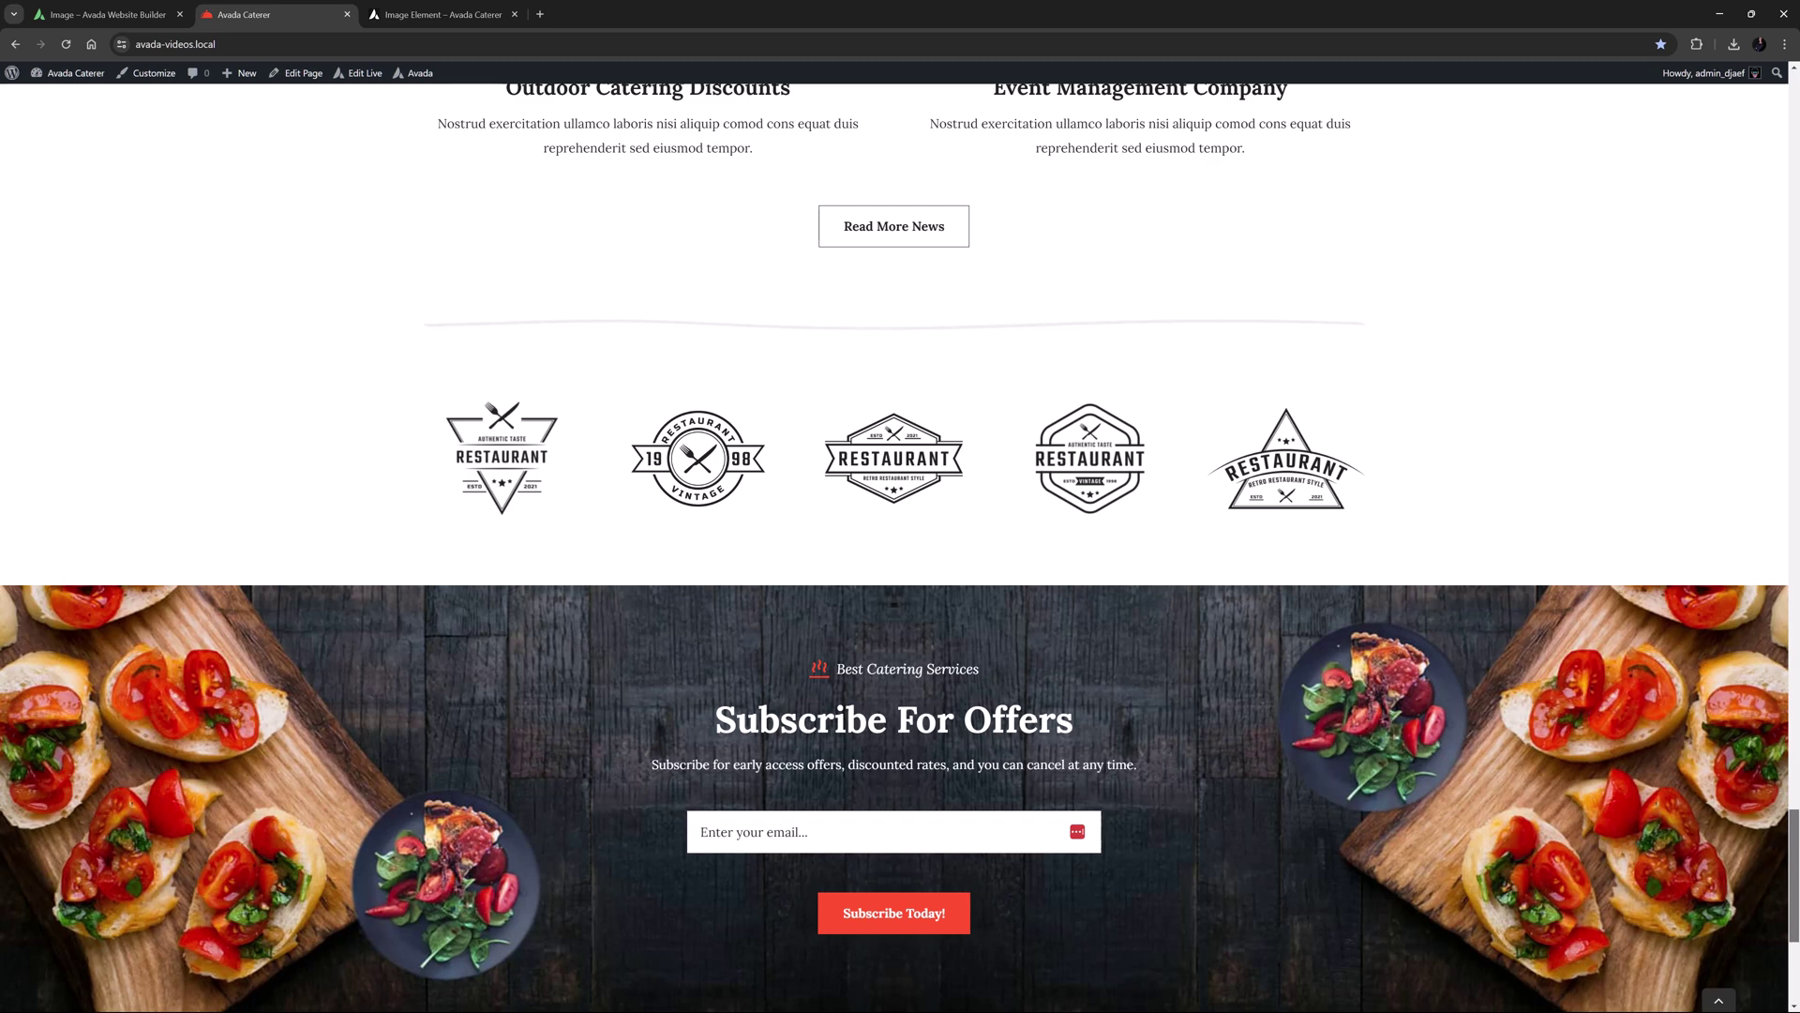
# In the Image Element builder page, add an Image element to the container's column.
pyautogui.click(441, 13)
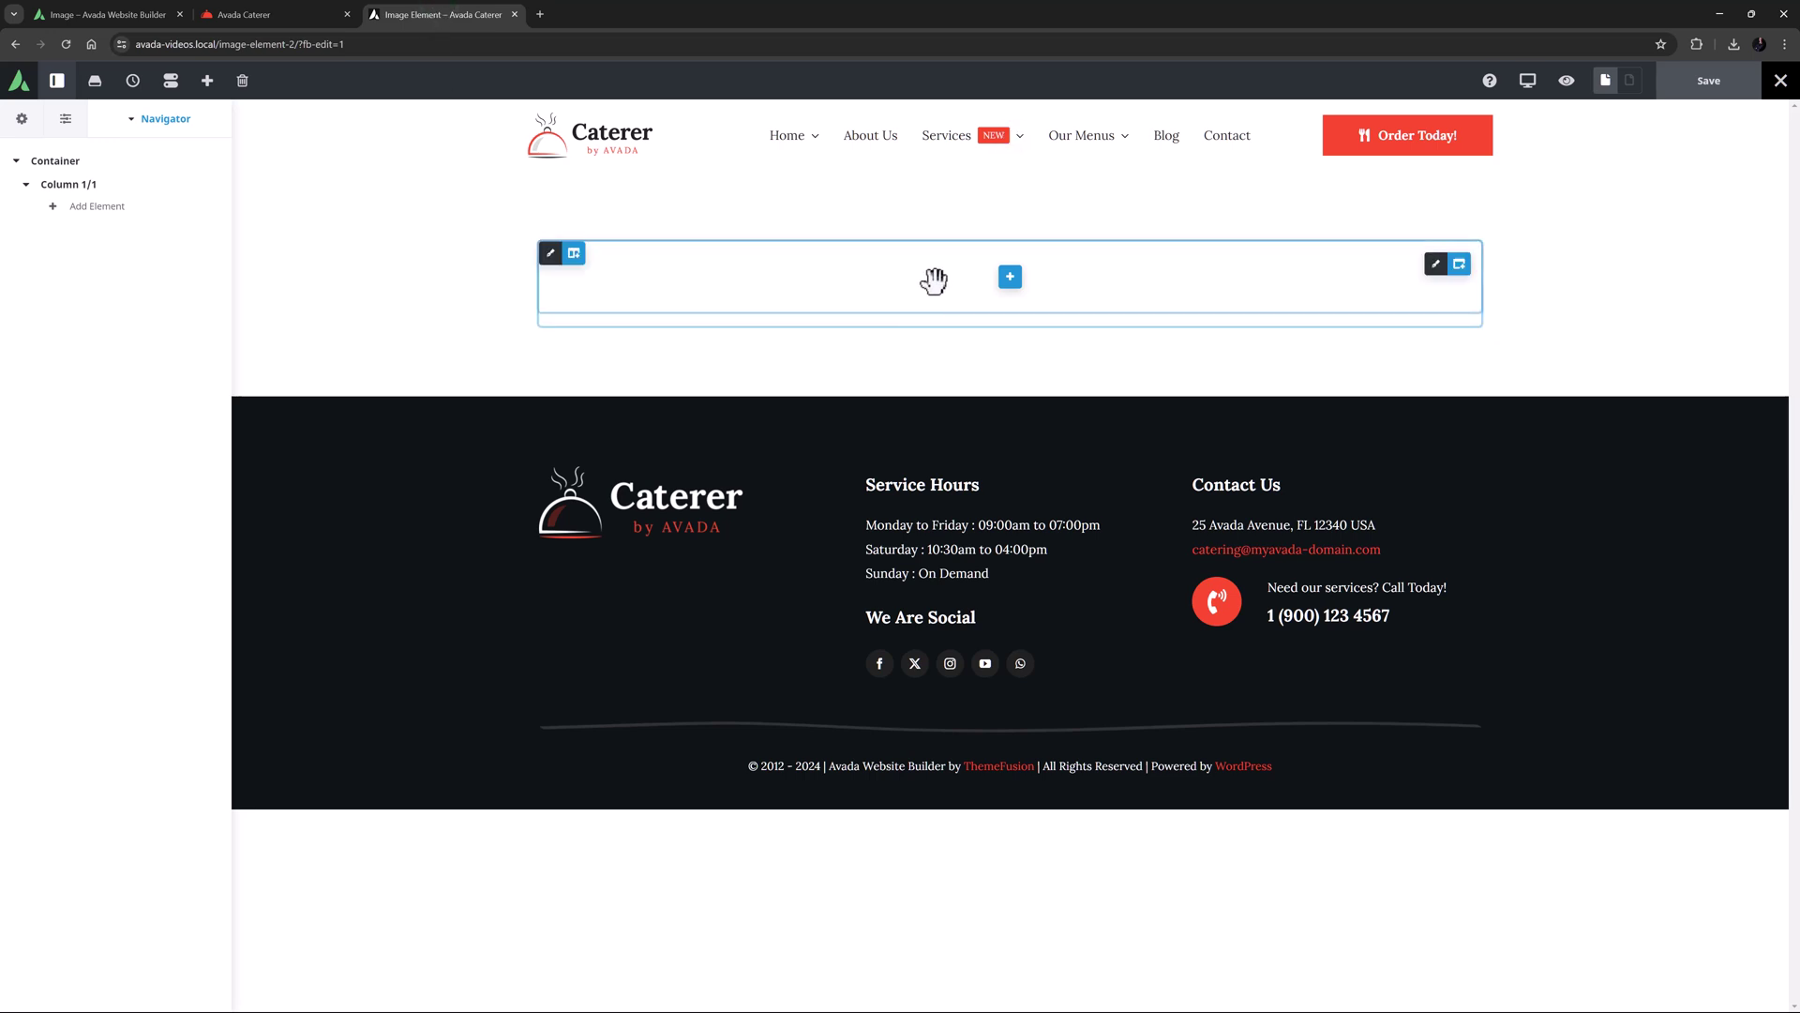
pyautogui.click(1010, 277)
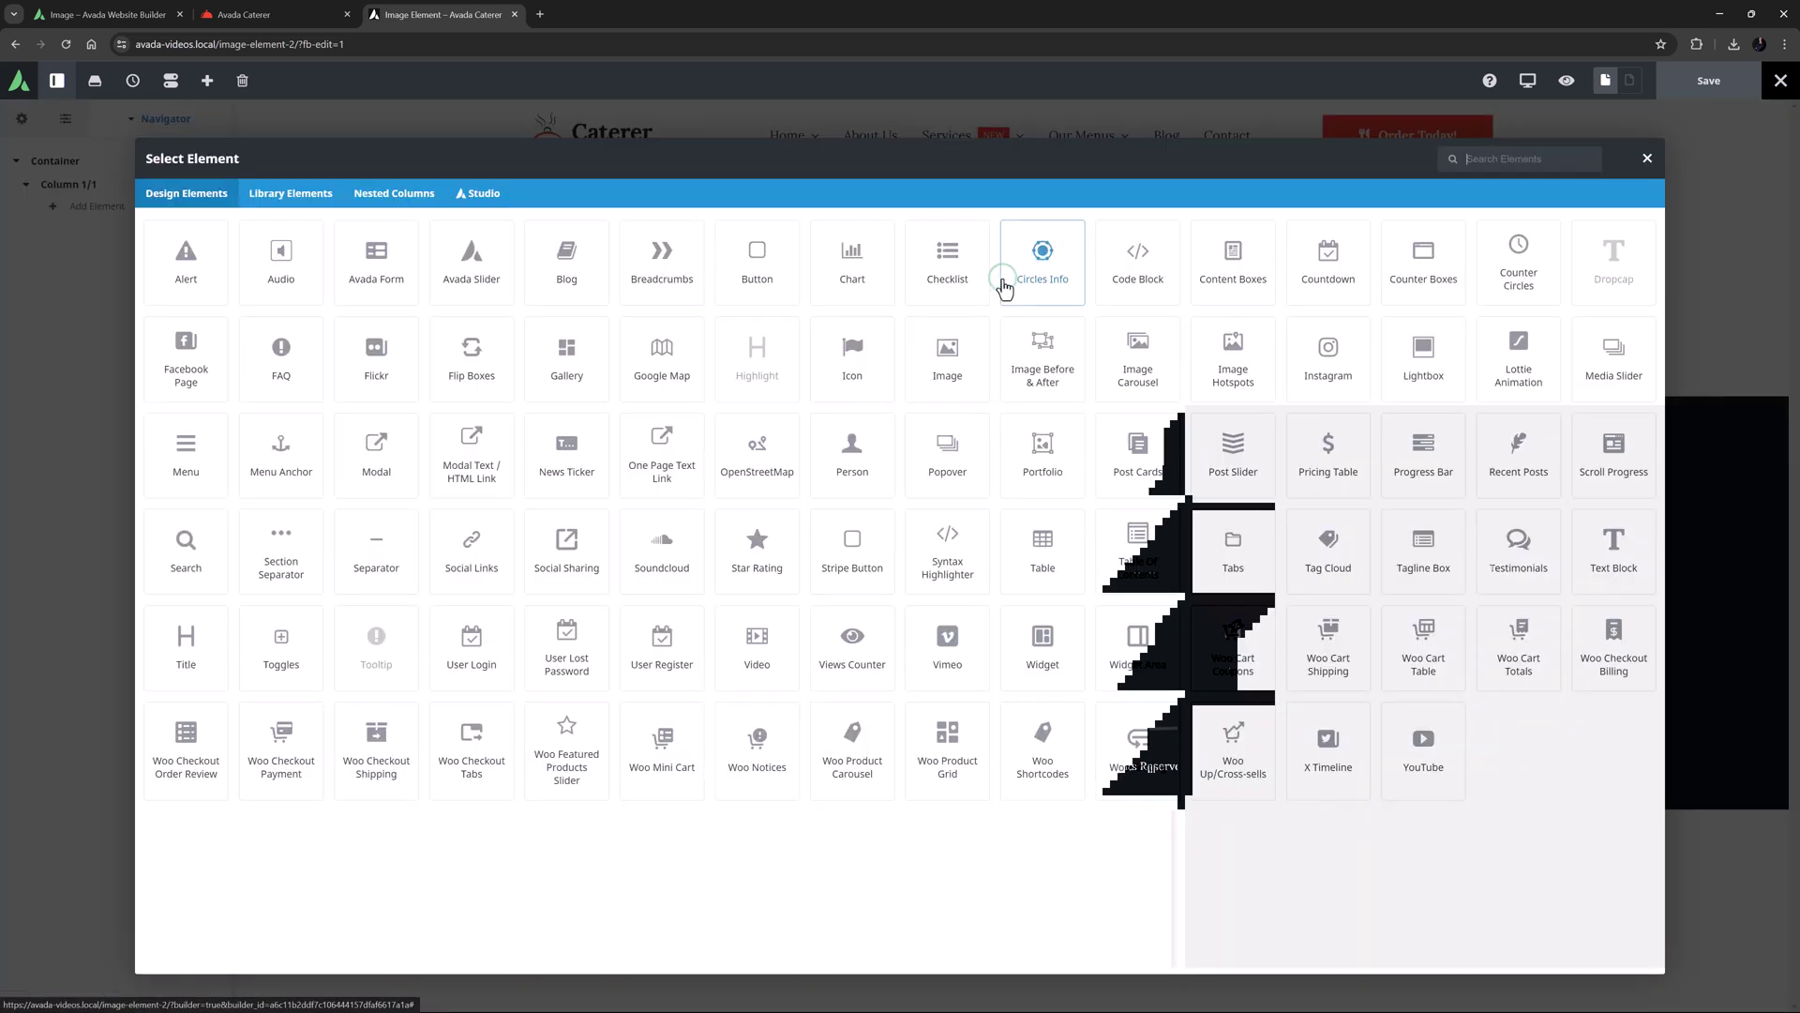
pyautogui.click(965, 341)
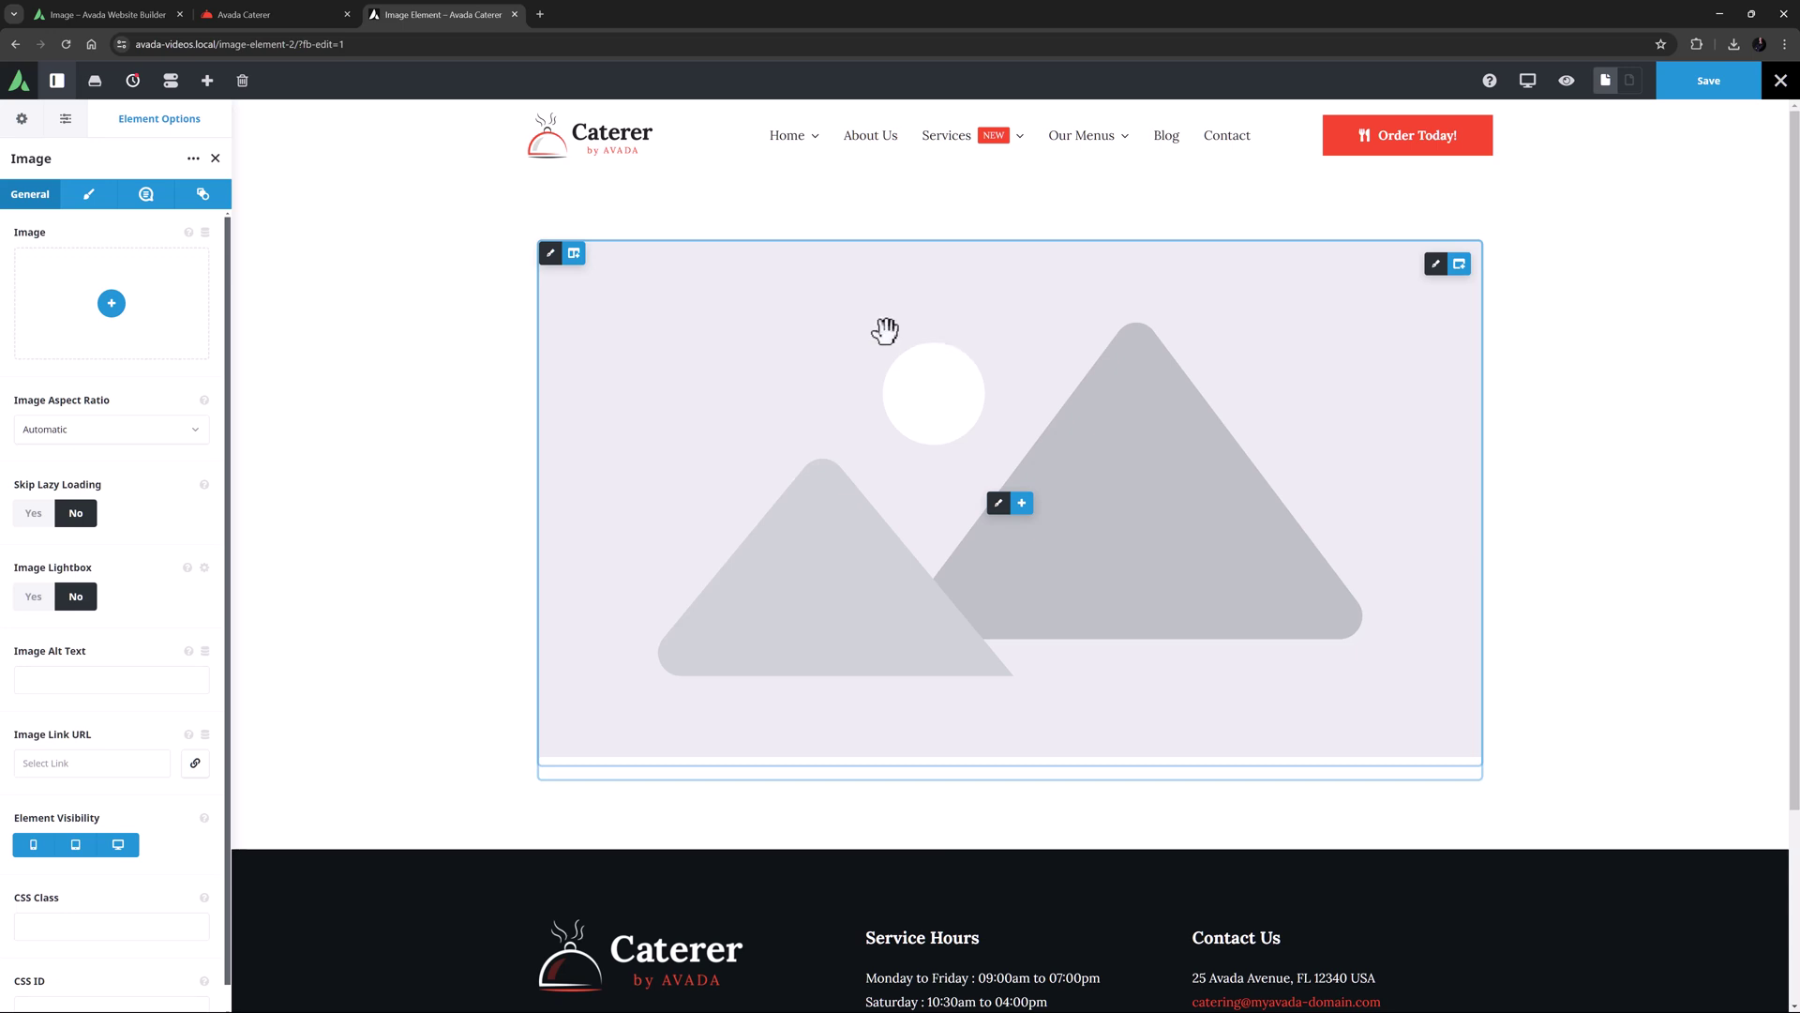
pyautogui.click(204, 234)
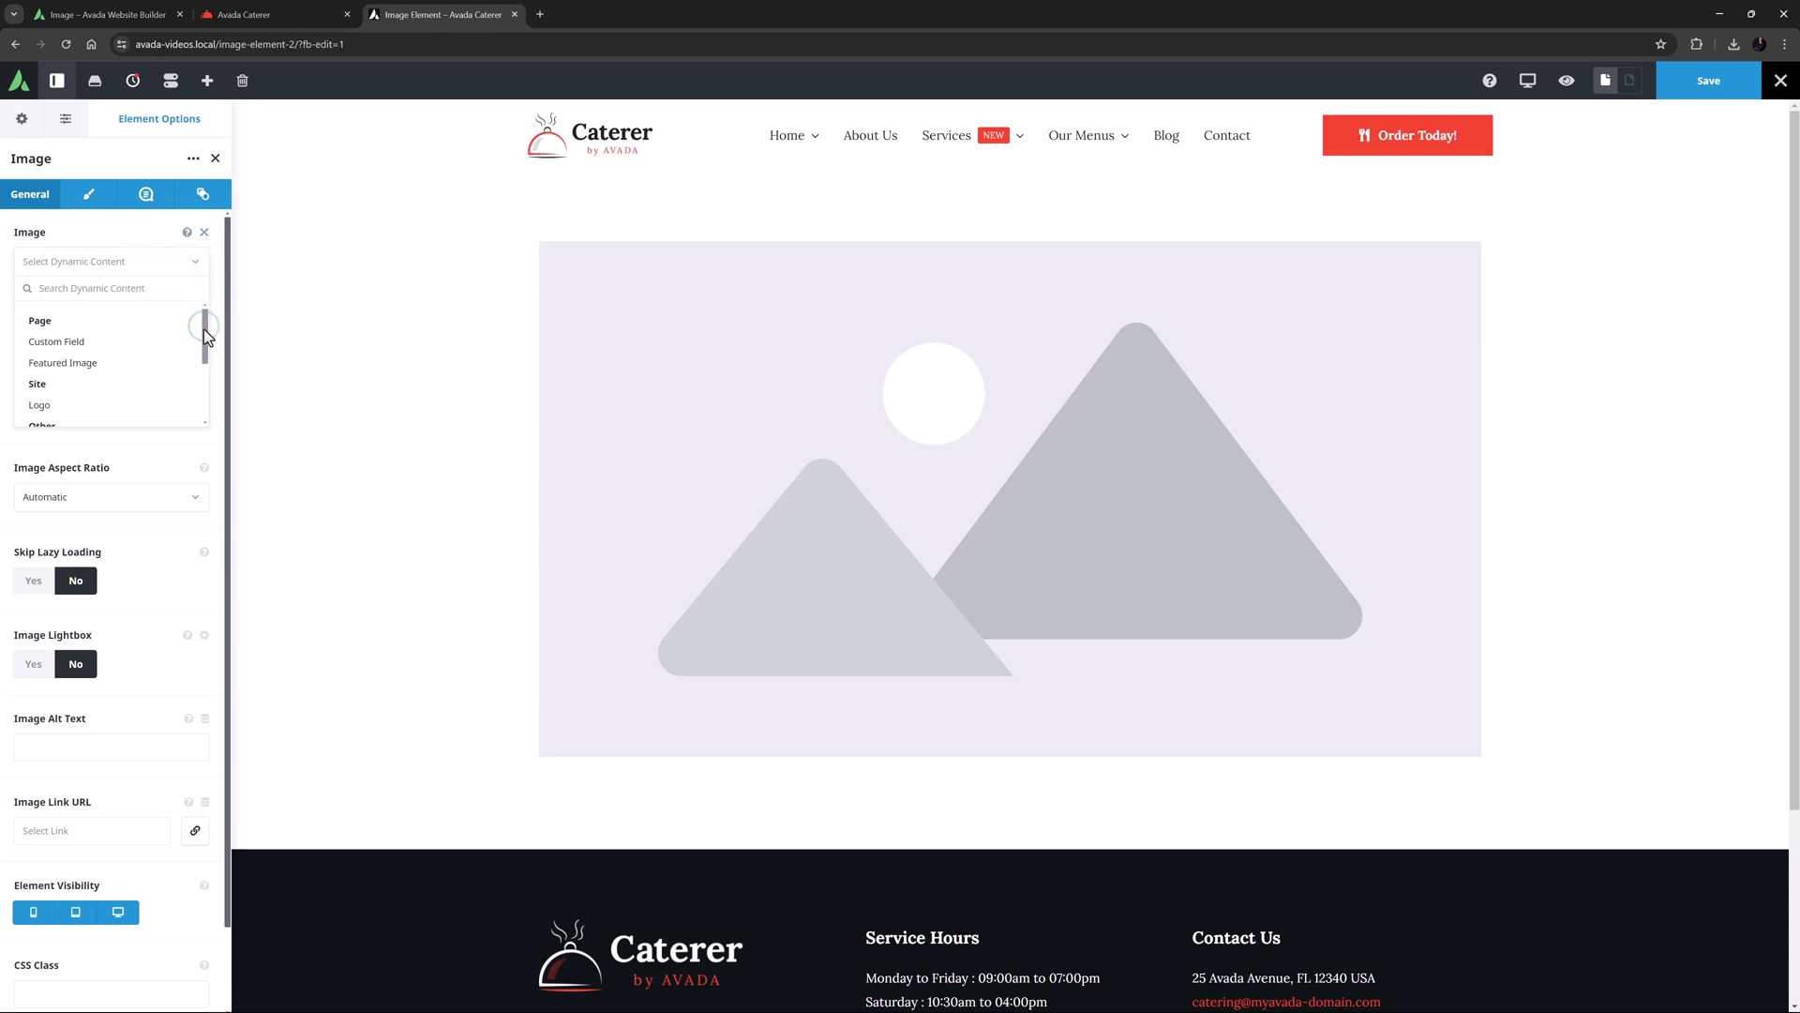
pyautogui.moveTo(205, 326); pyautogui.dragTo(212, 391)
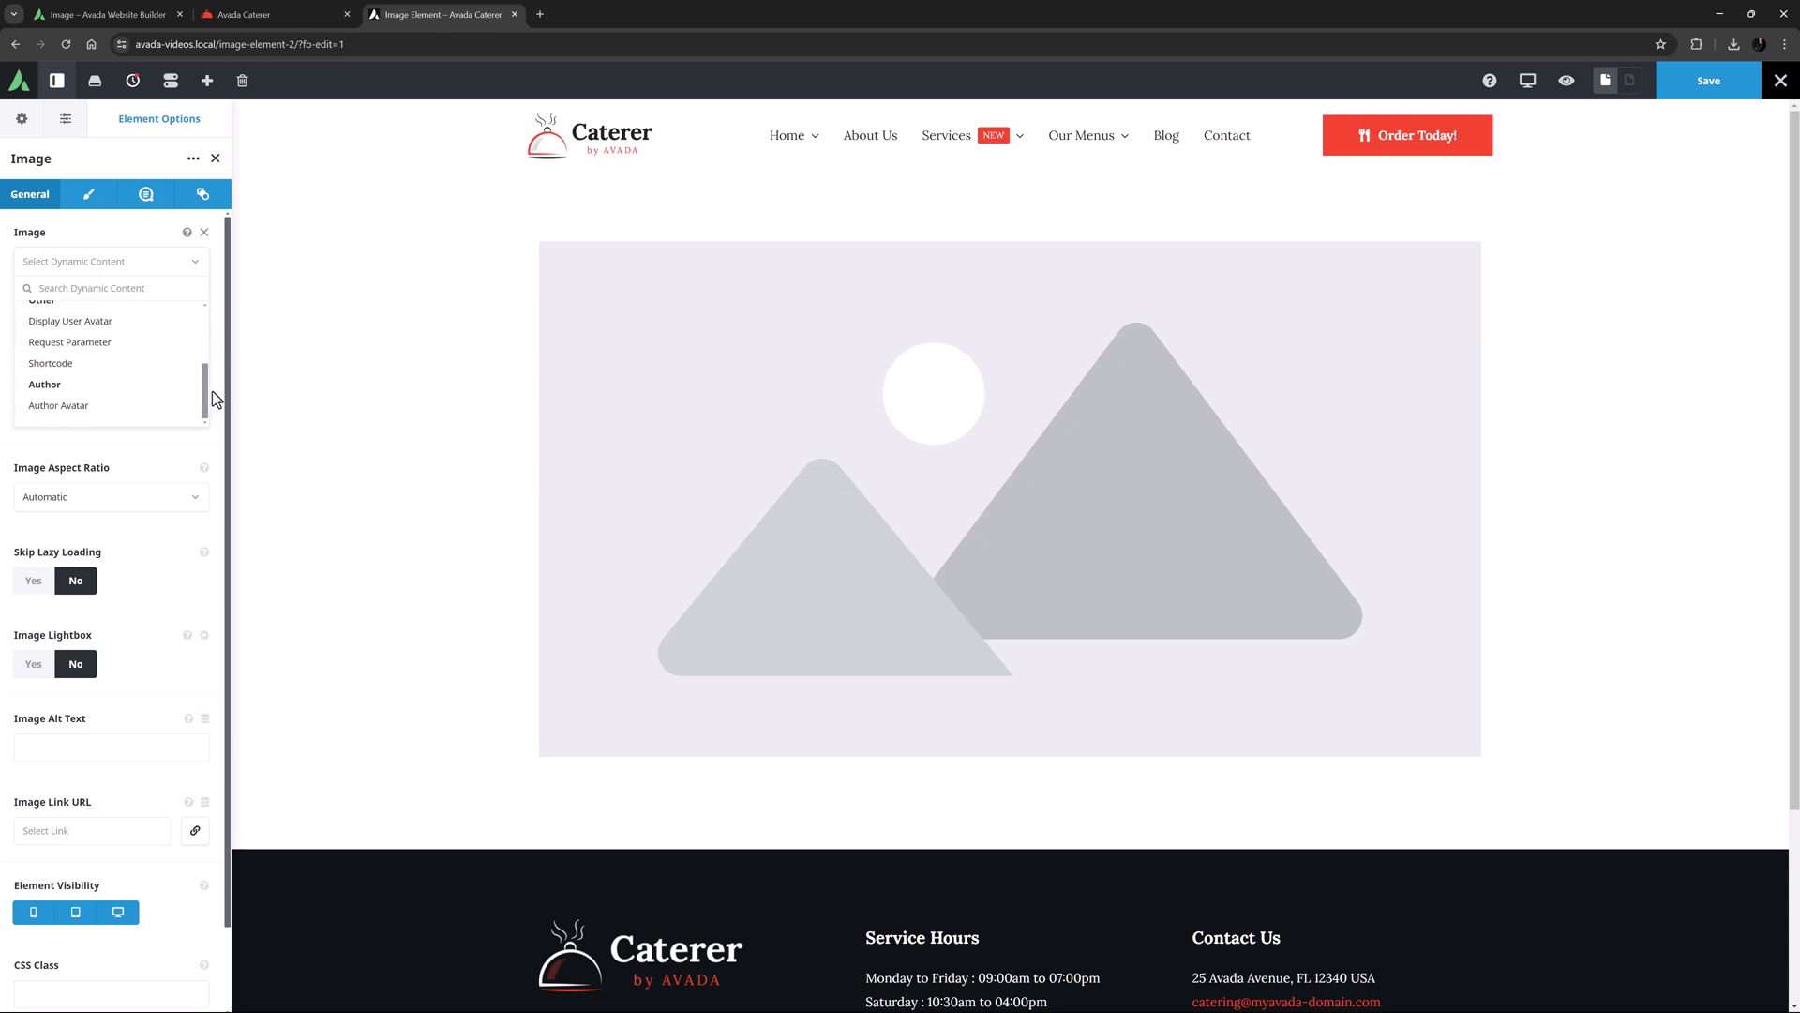
pyautogui.click(202, 233)
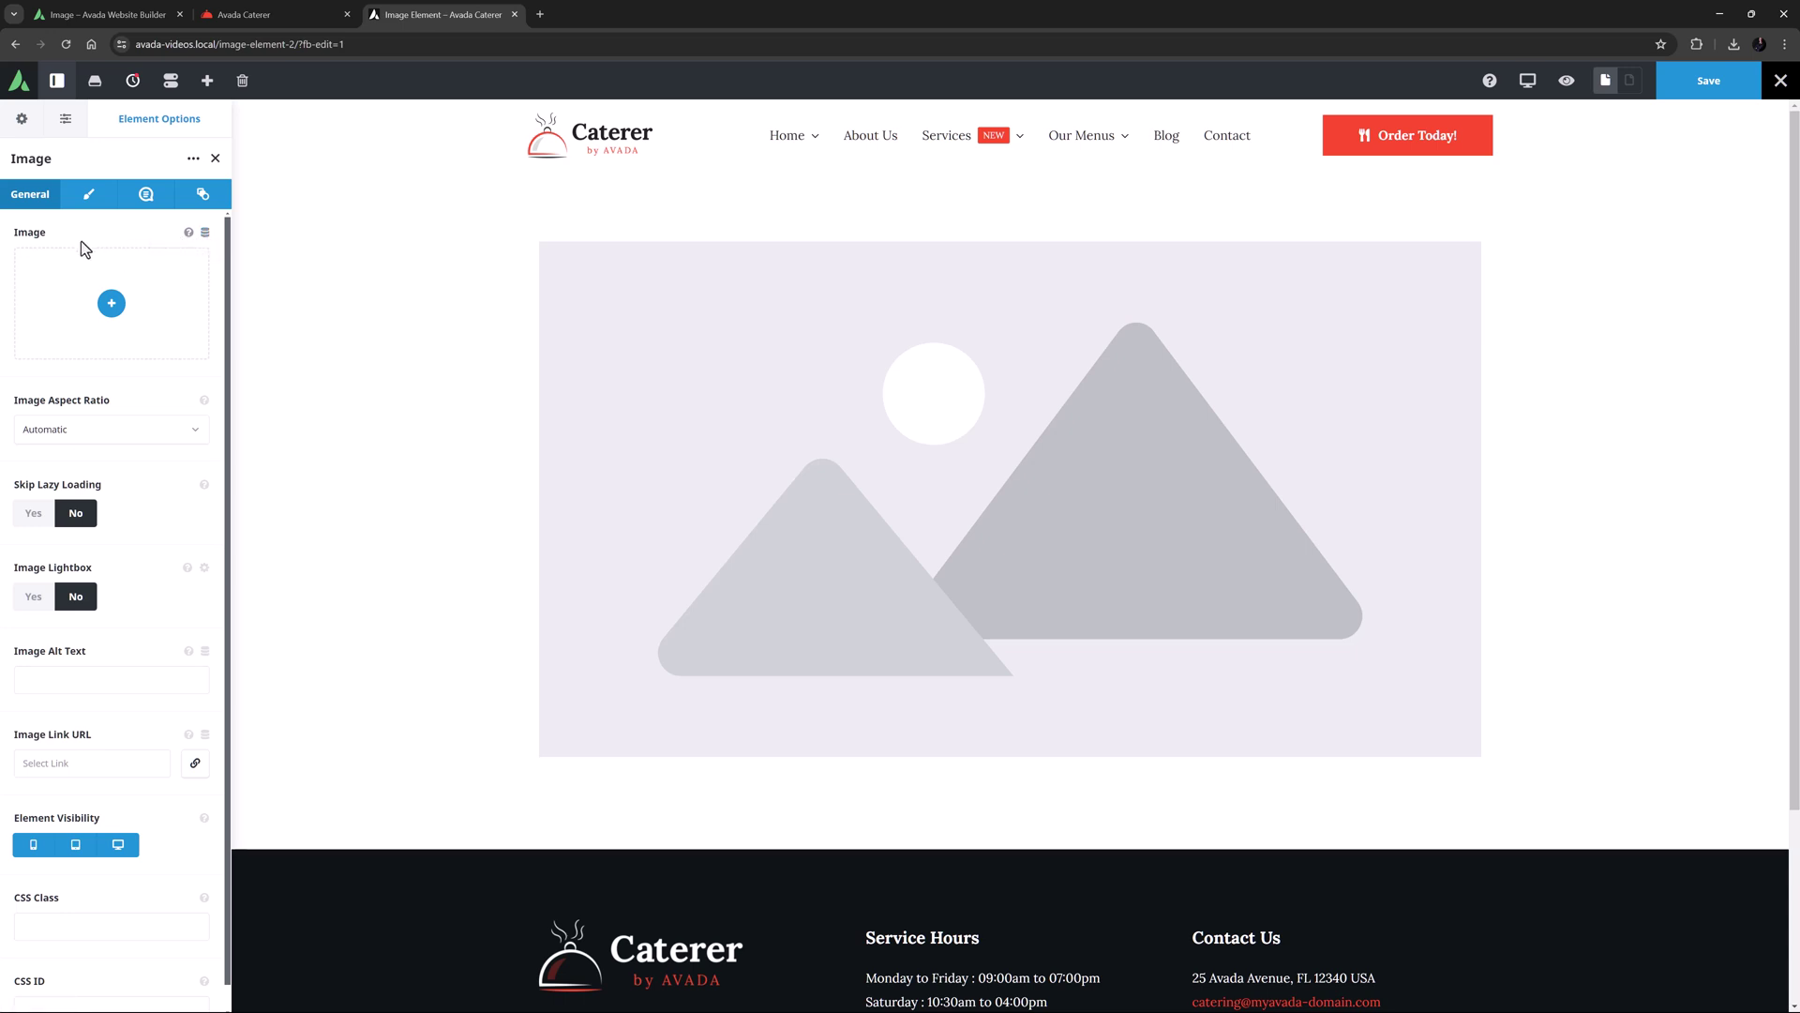
# Insert the salad-bowl catering photo from the Media Library into the Image element.
pyautogui.click(112, 305)
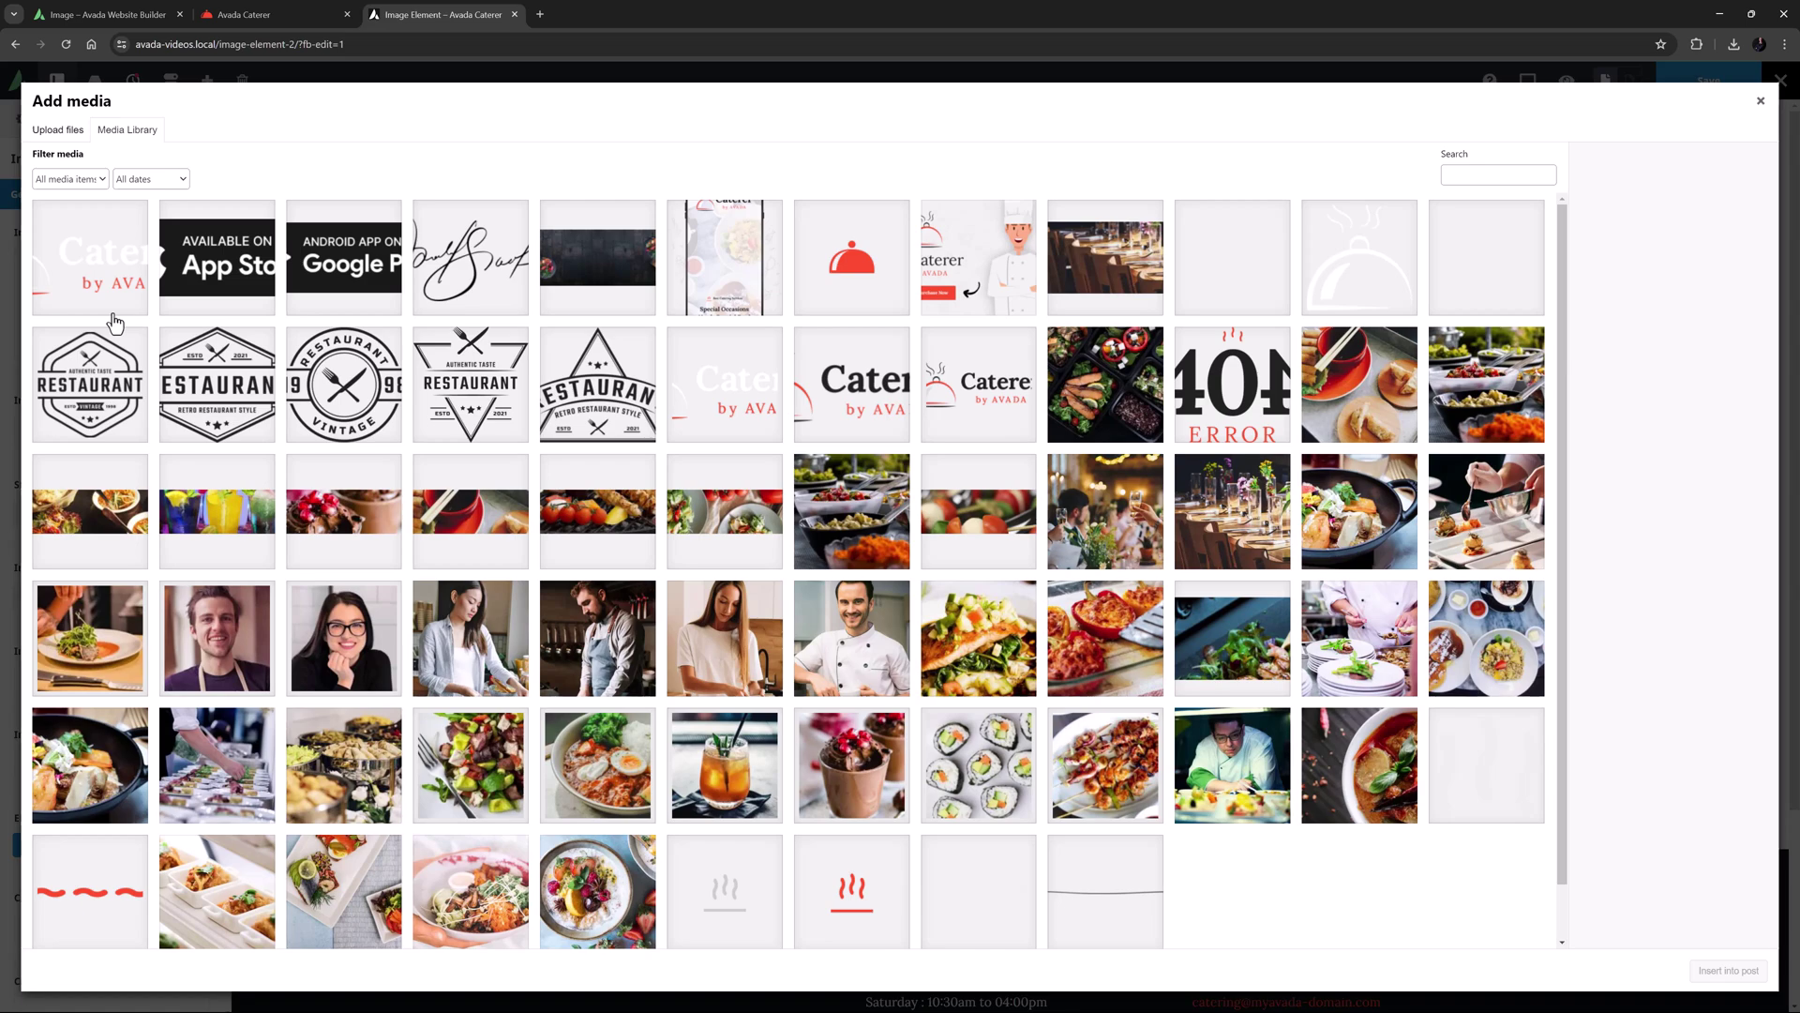
pyautogui.click(853, 557)
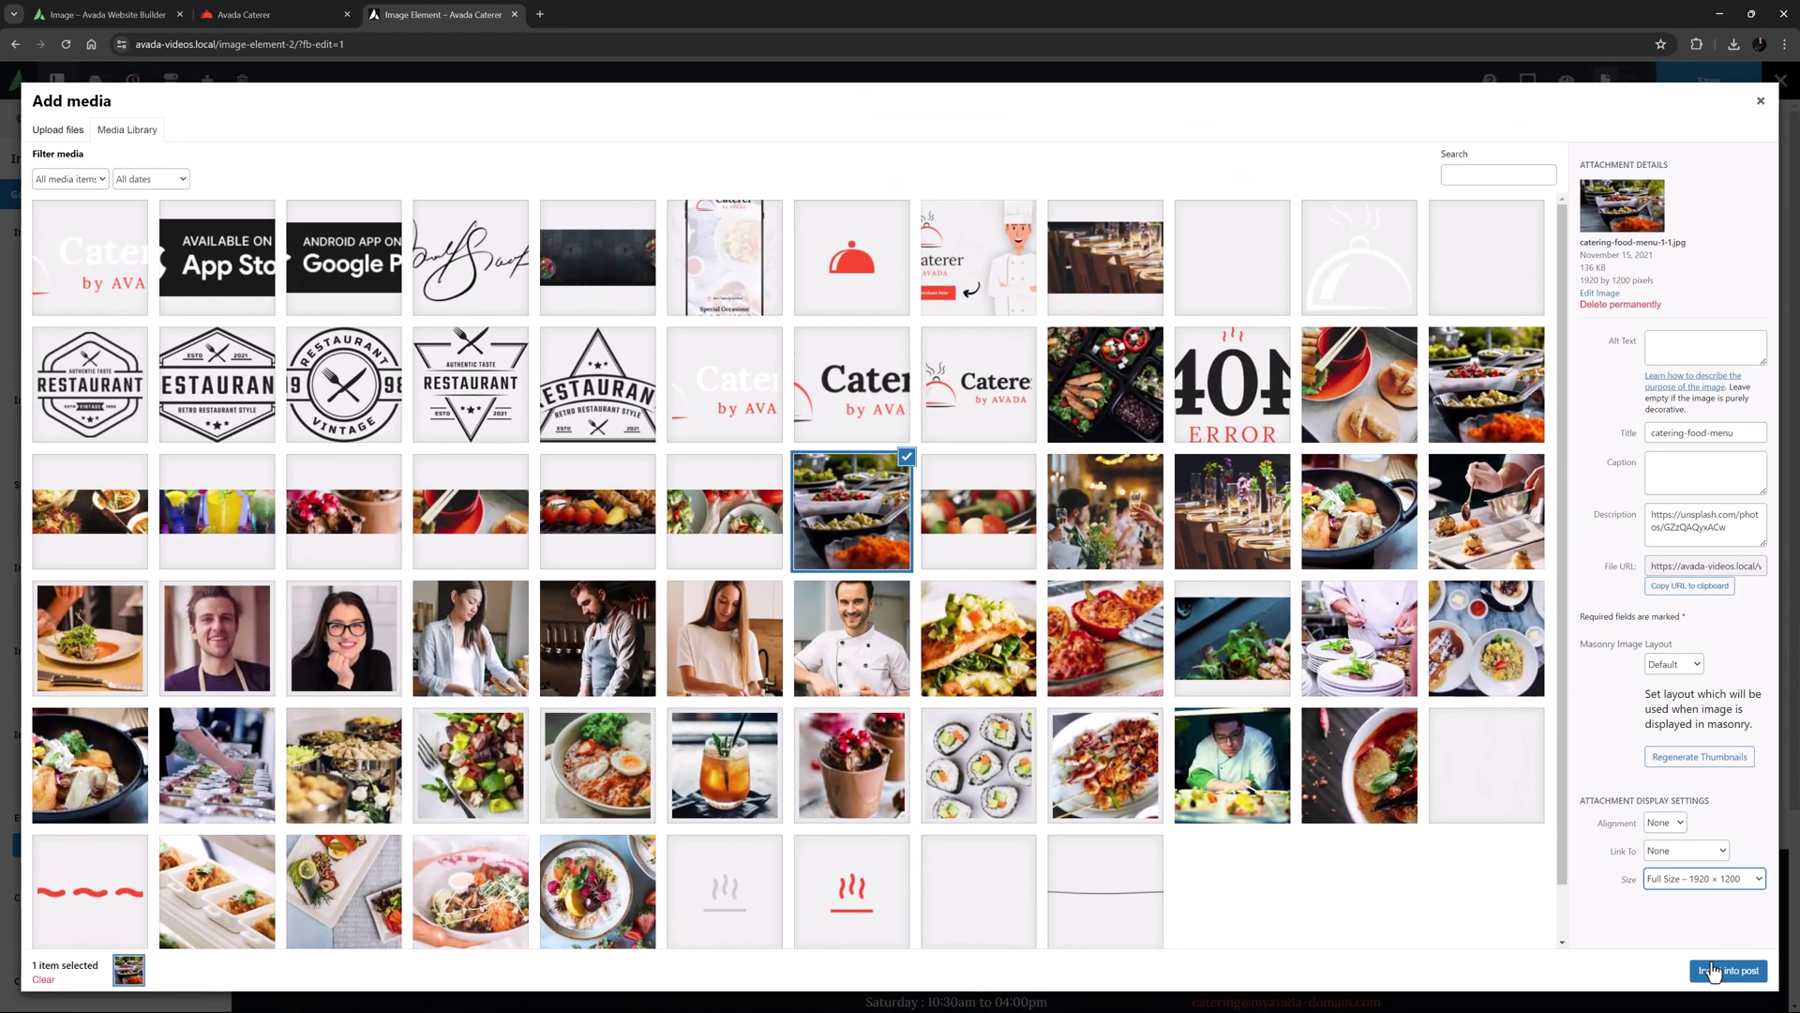
pyautogui.click(1723, 972)
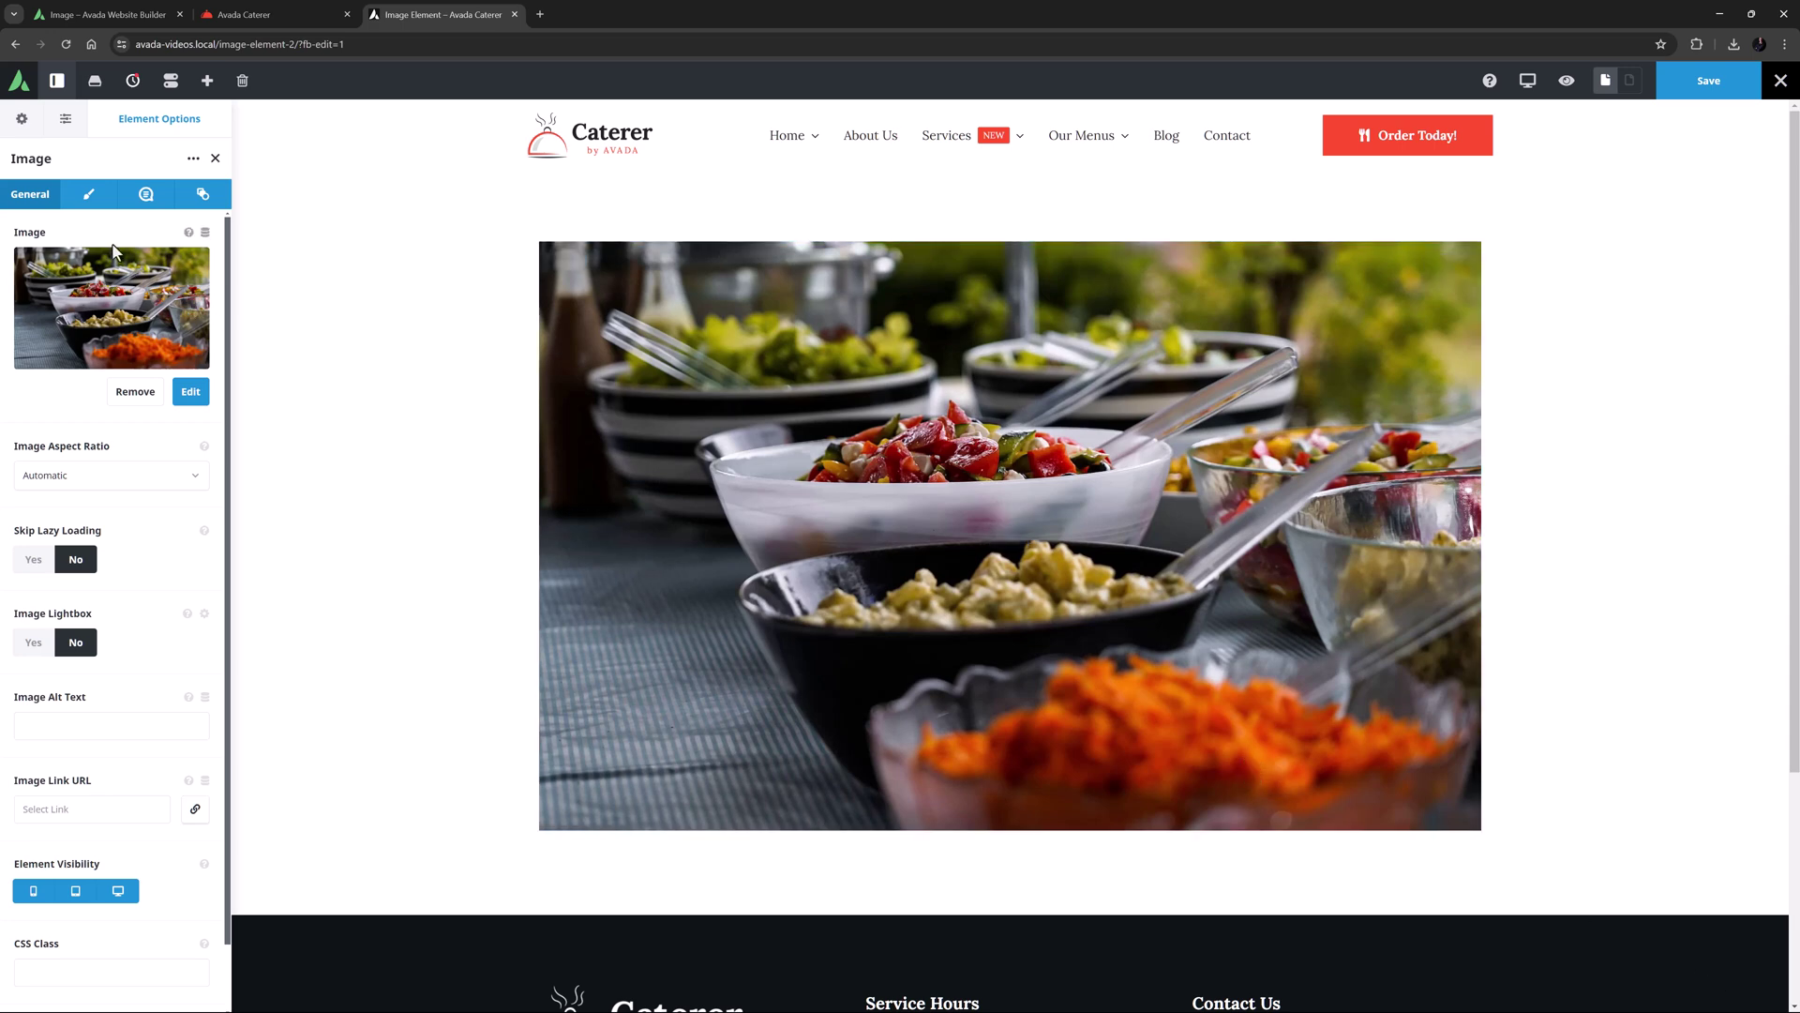
pyautogui.click(20, 123)
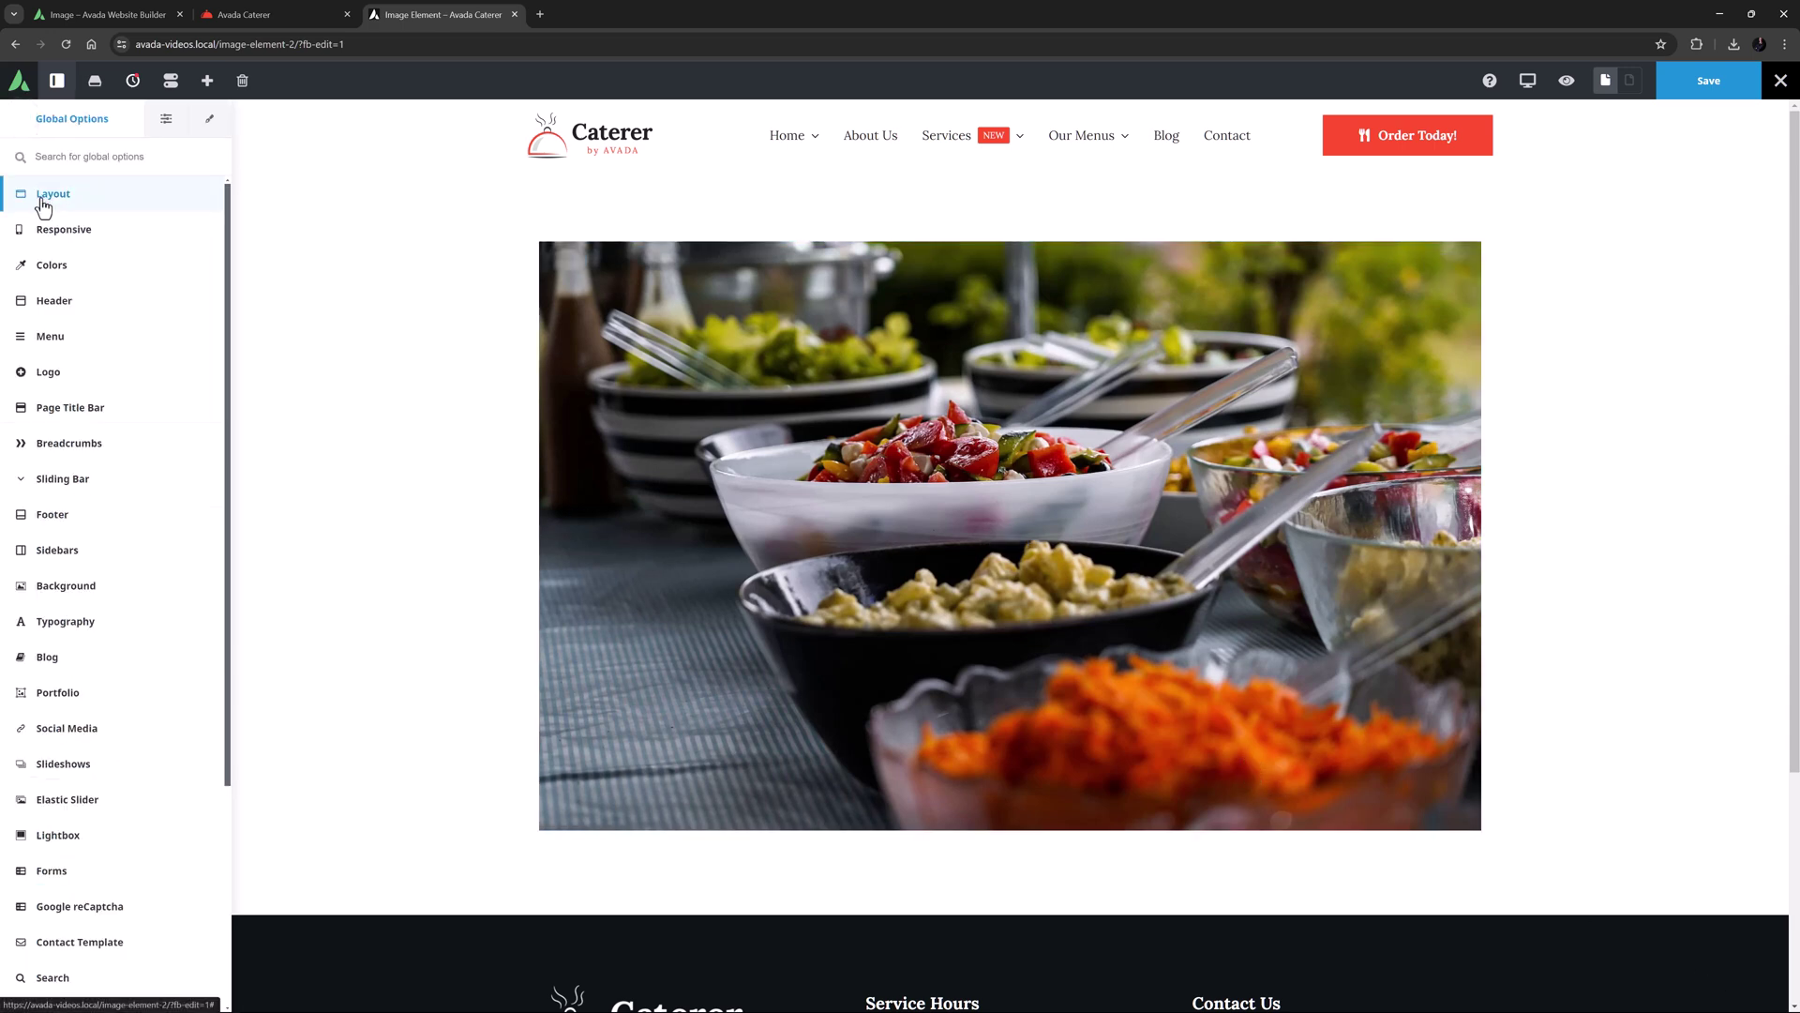
pyautogui.click(43, 201)
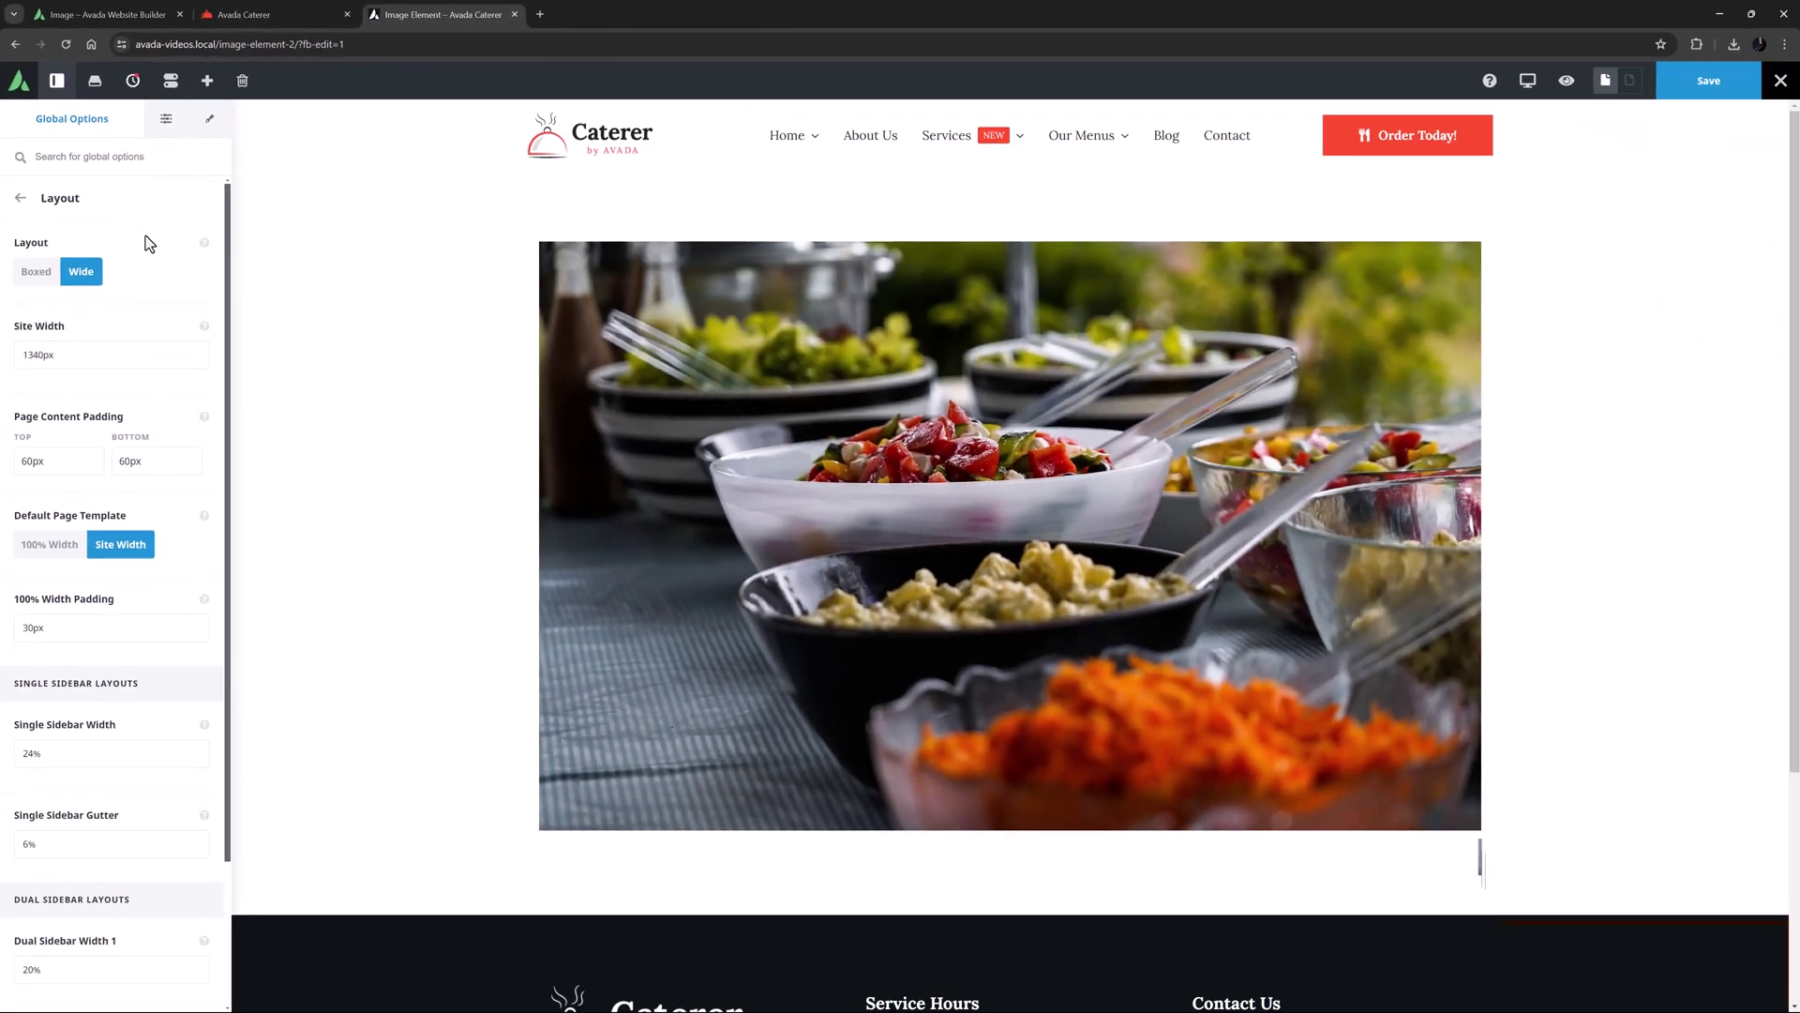
pyautogui.click(966, 535)
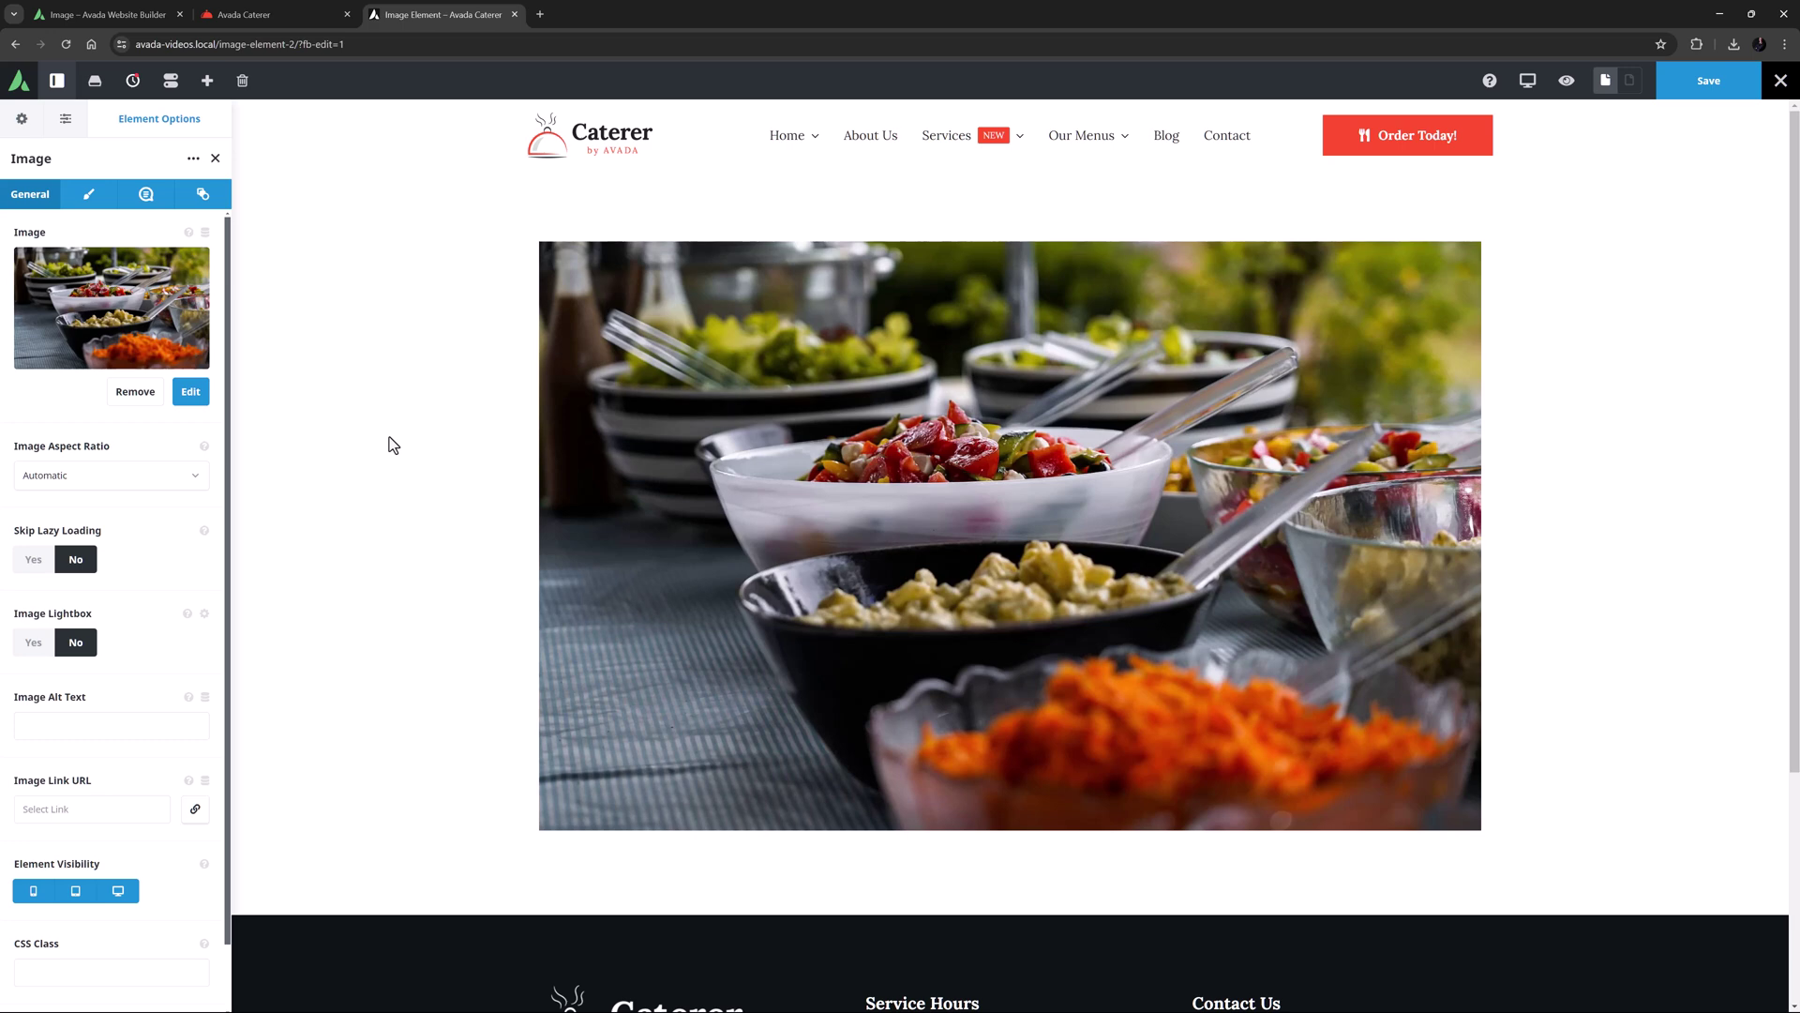
pyautogui.click(190, 391)
pyautogui.click(1705, 879)
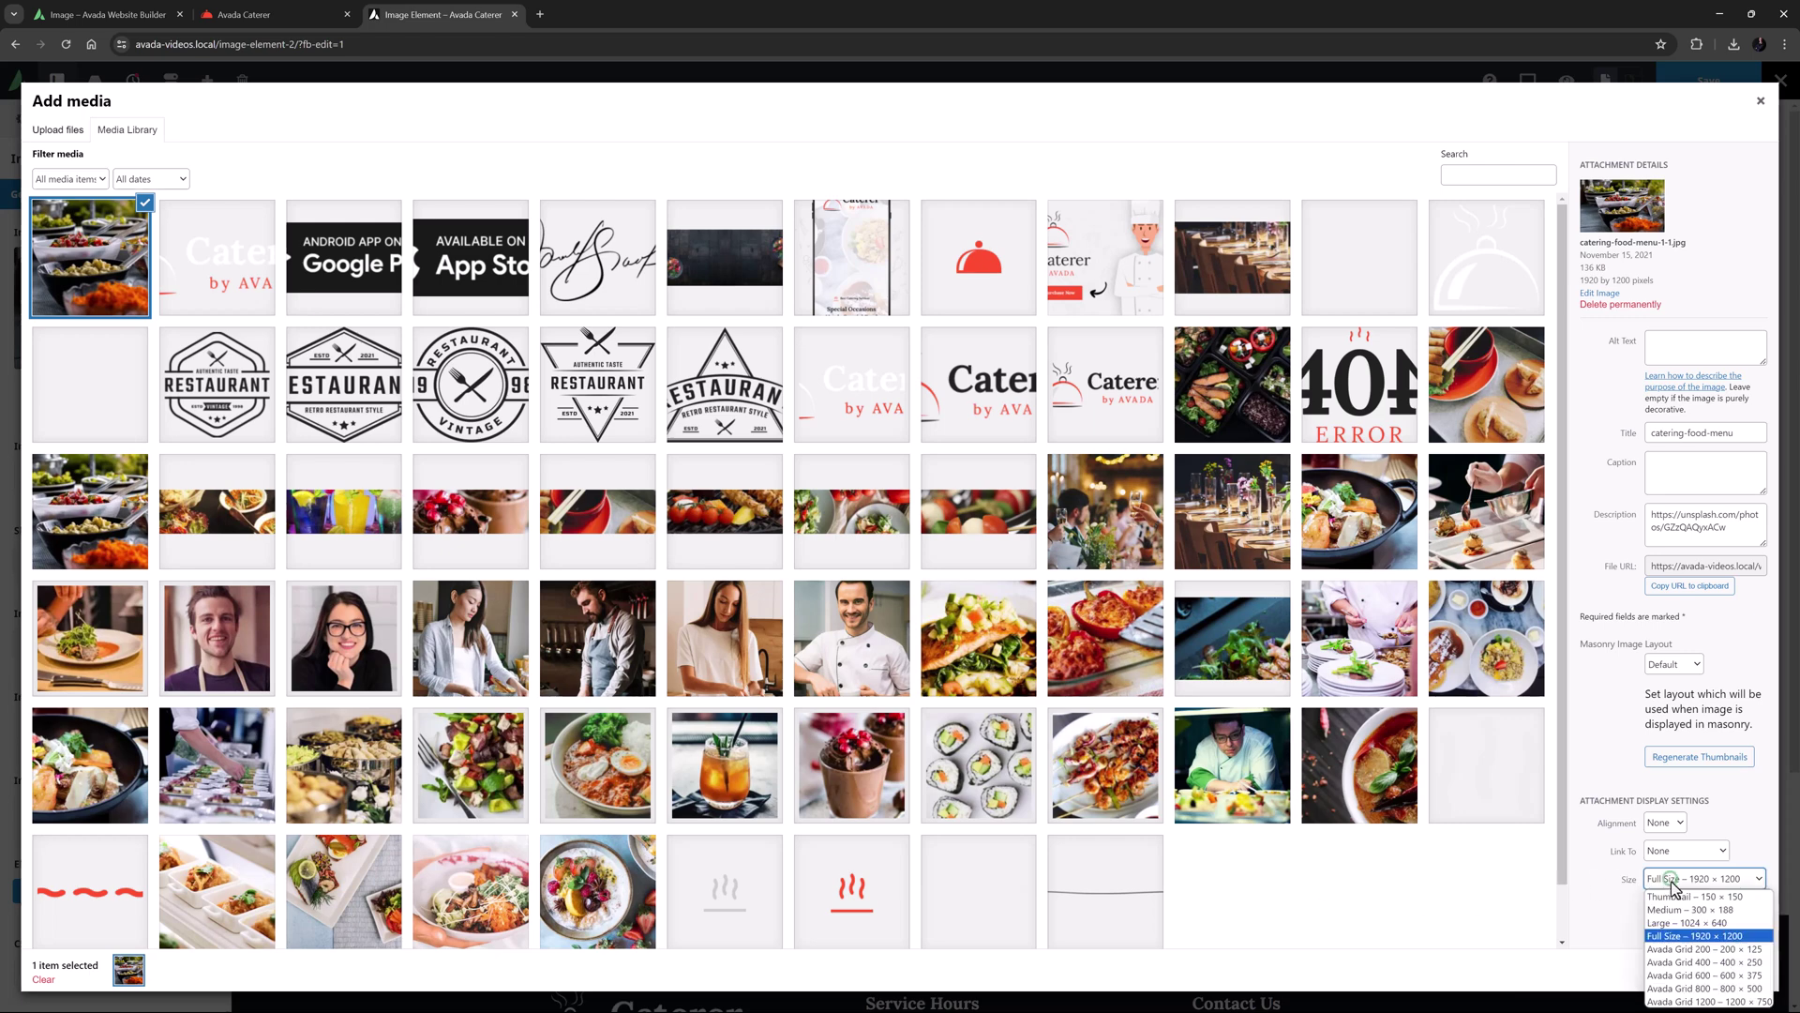
pyautogui.click(1684, 989)
pyautogui.click(1702, 971)
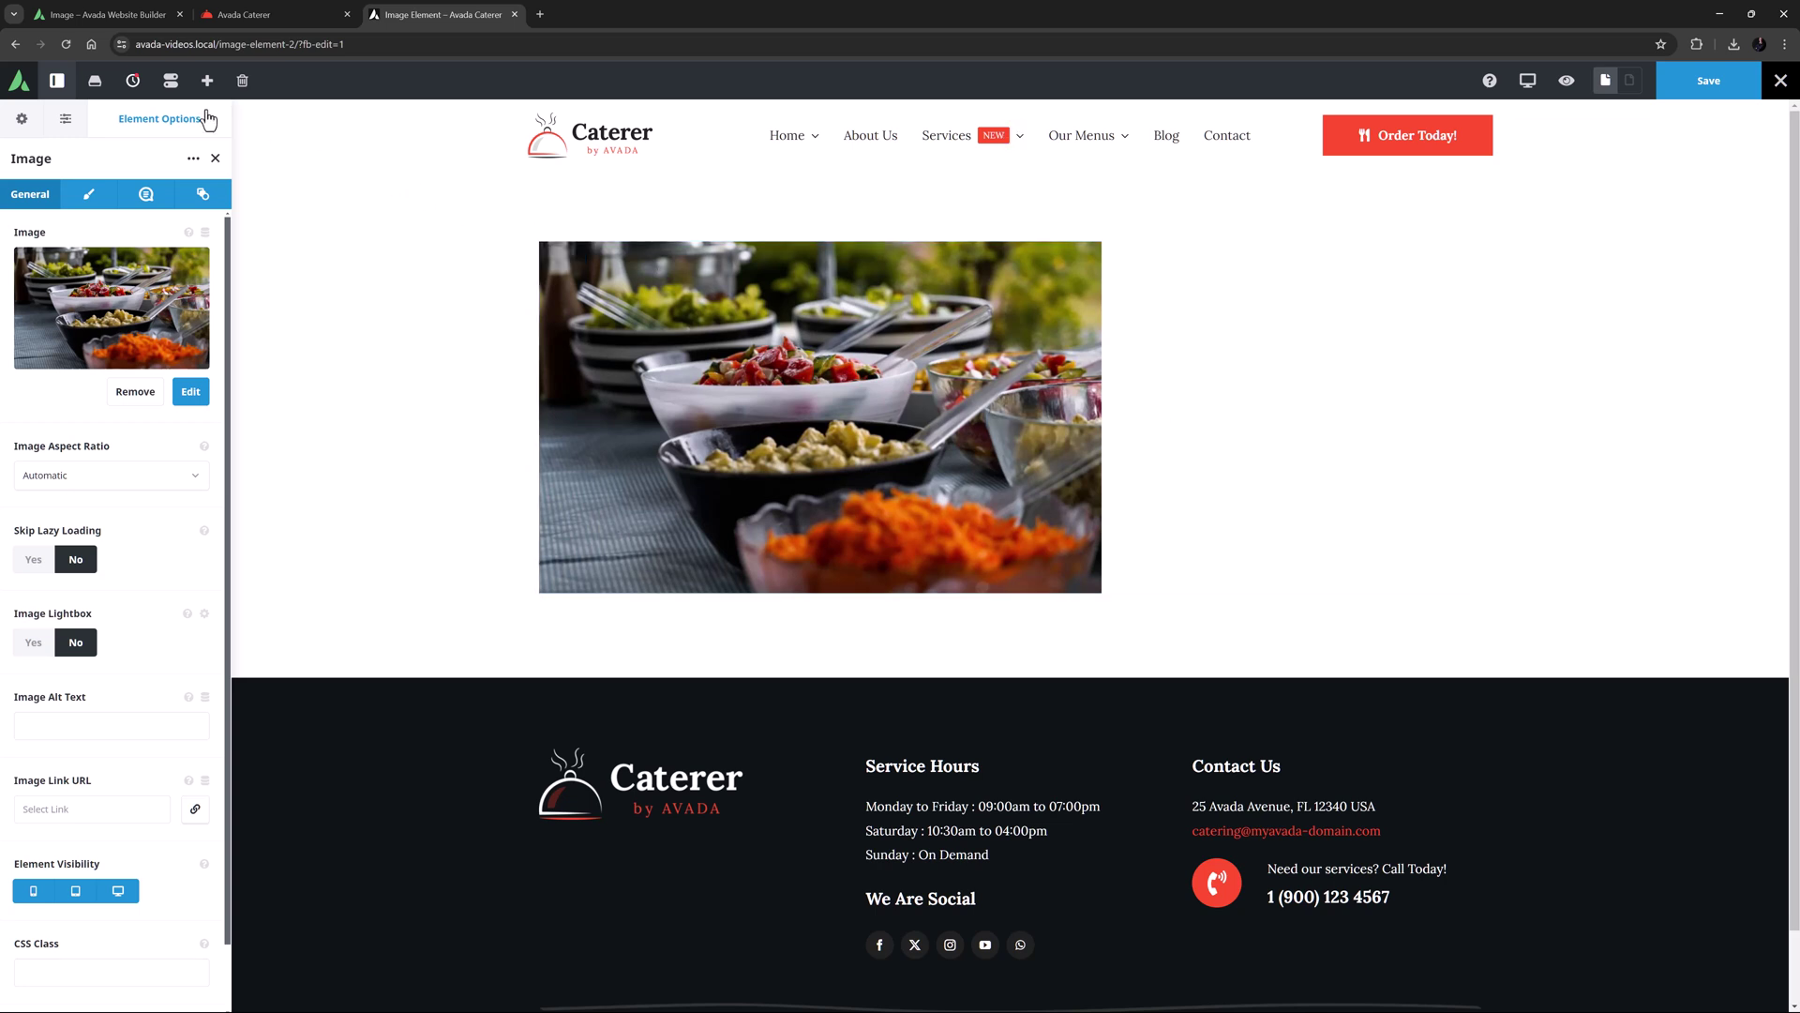
pyautogui.moveTo(134, 82)
pyautogui.click(150, 143)
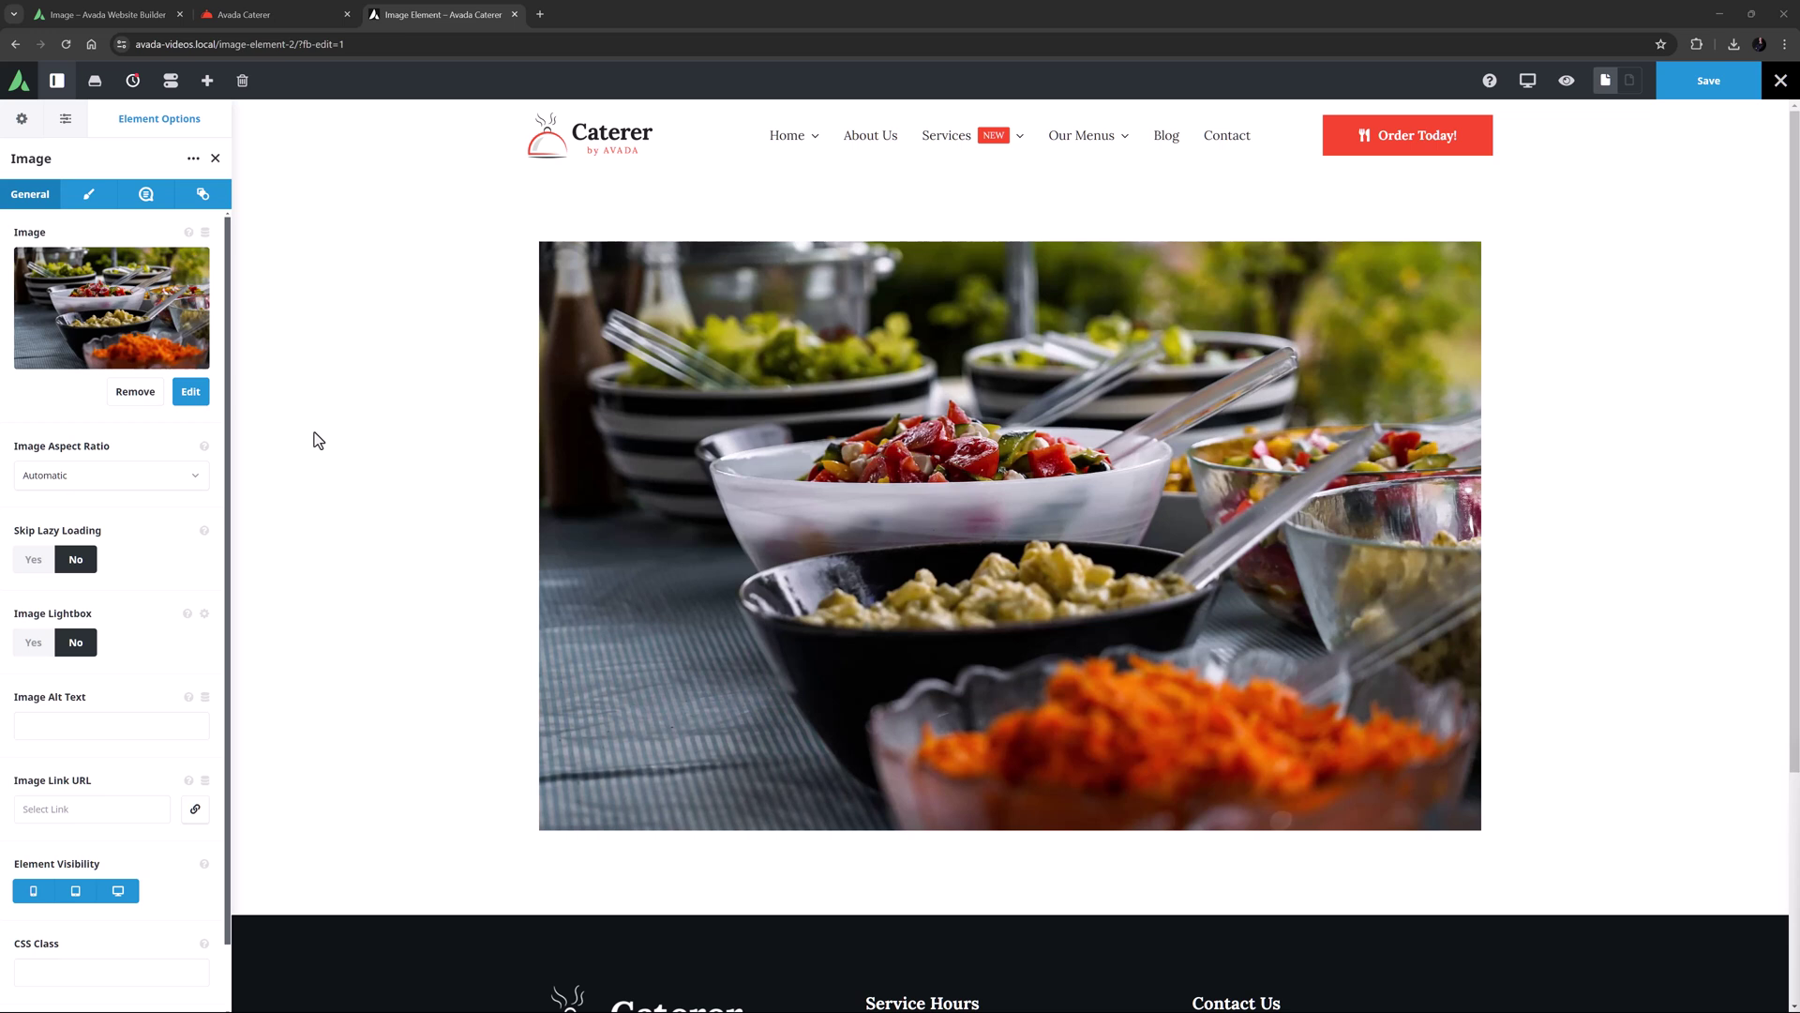
# Crop the salad image to a 21:9 aspect ratio and drag its focus point upward.
pyautogui.click(168, 474)
pyautogui.scroll(-2, 139, 589)
pyautogui.scroll(-3, 136, 593)
pyautogui.click(99, 624)
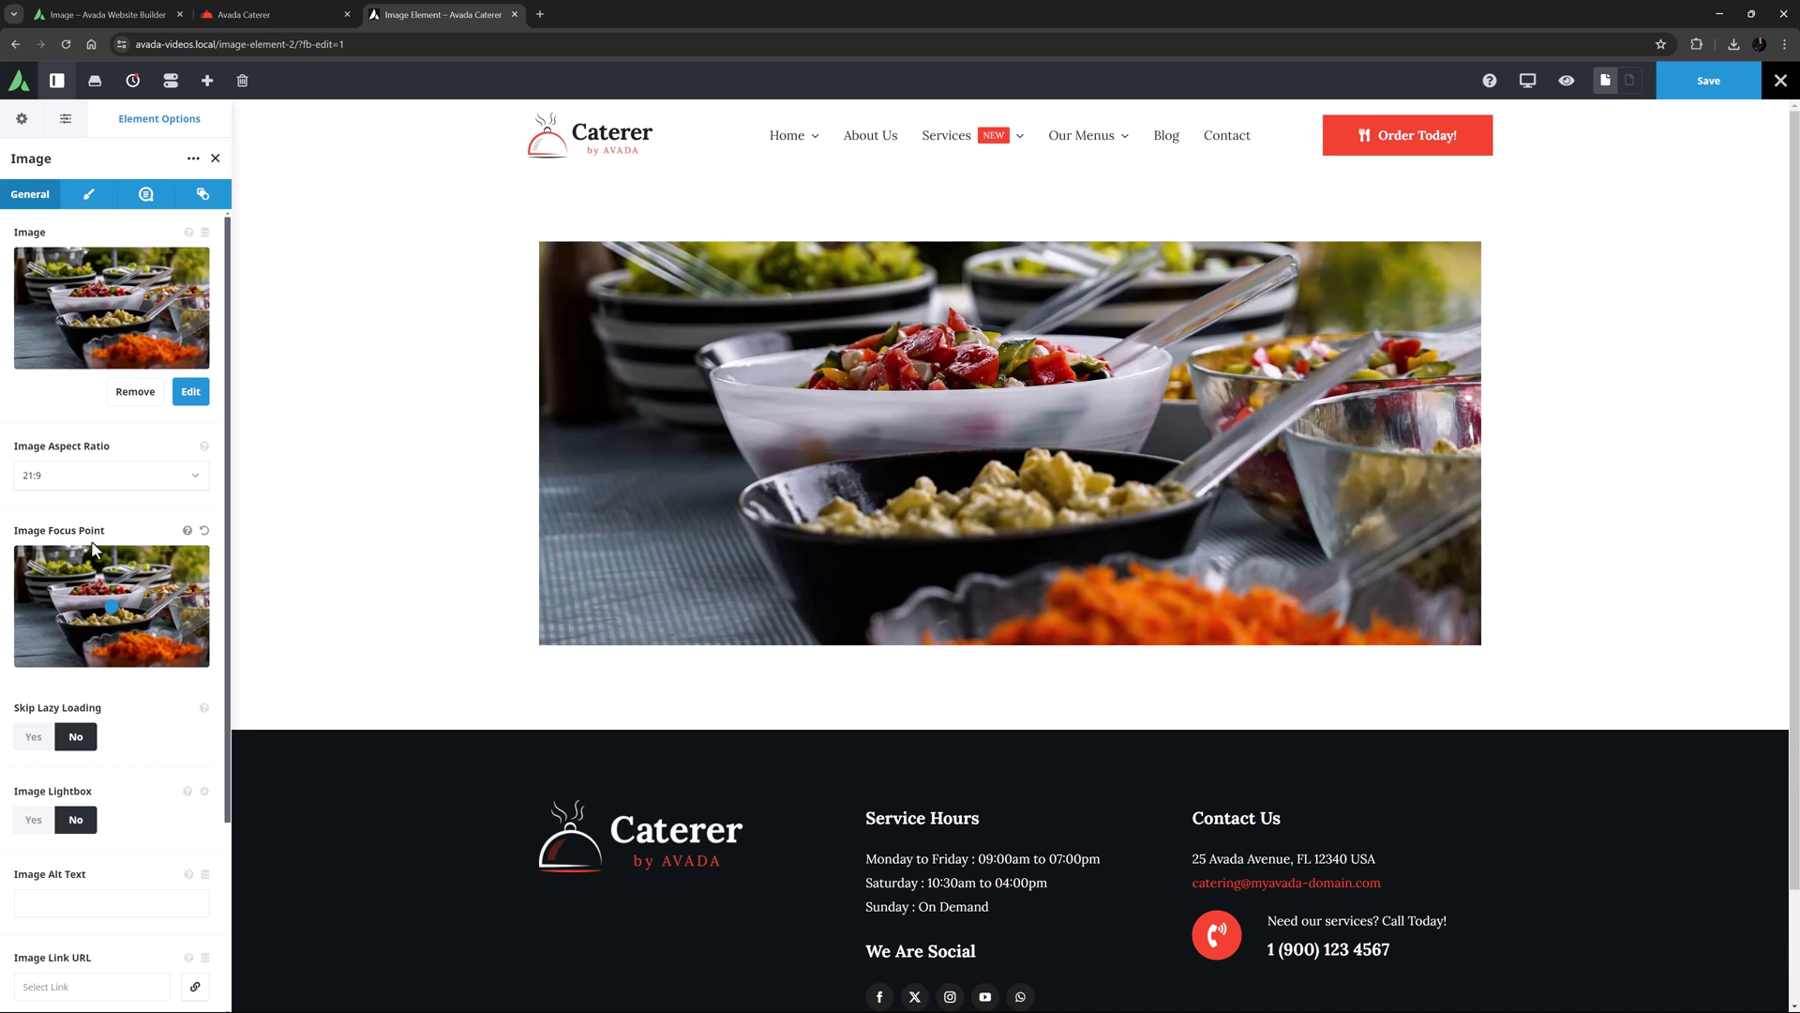
pyautogui.click(111, 603)
pyautogui.moveTo(112, 603); pyautogui.dragTo(110, 569)
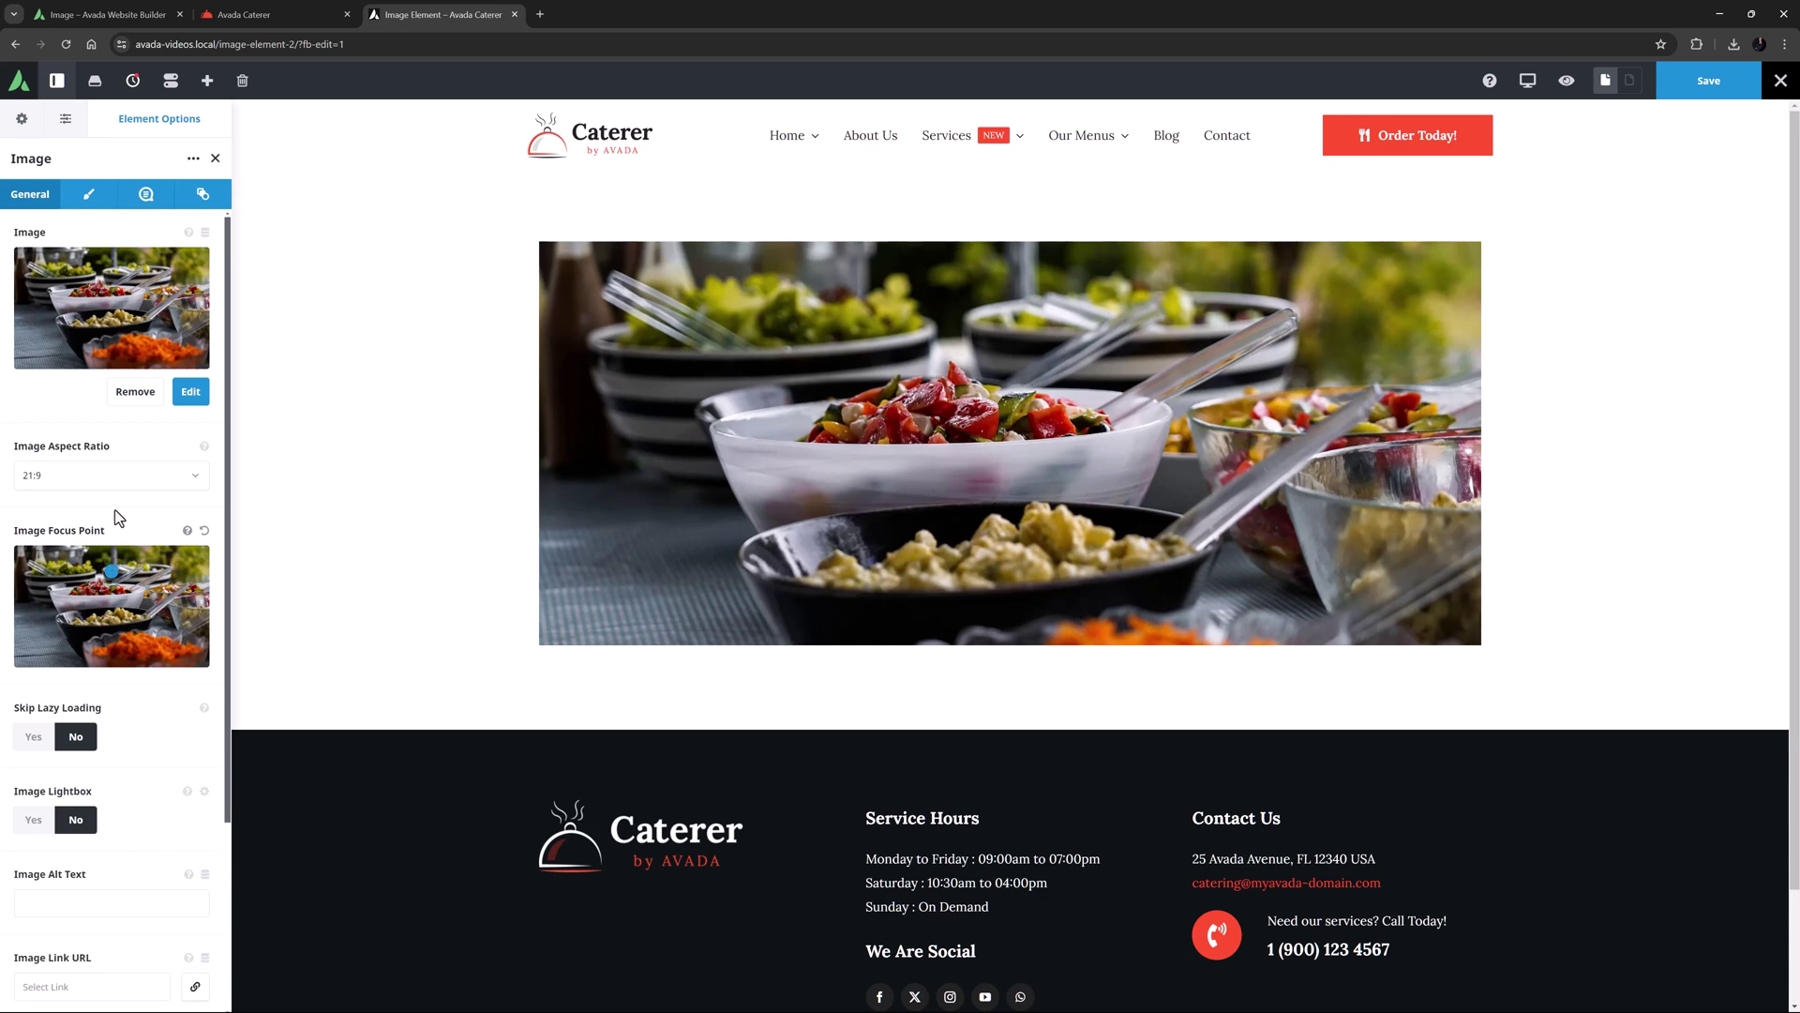
# Switch the image aspect ratio to Custom with a value of 20.
pyautogui.click(128, 480)
pyautogui.click(45, 619)
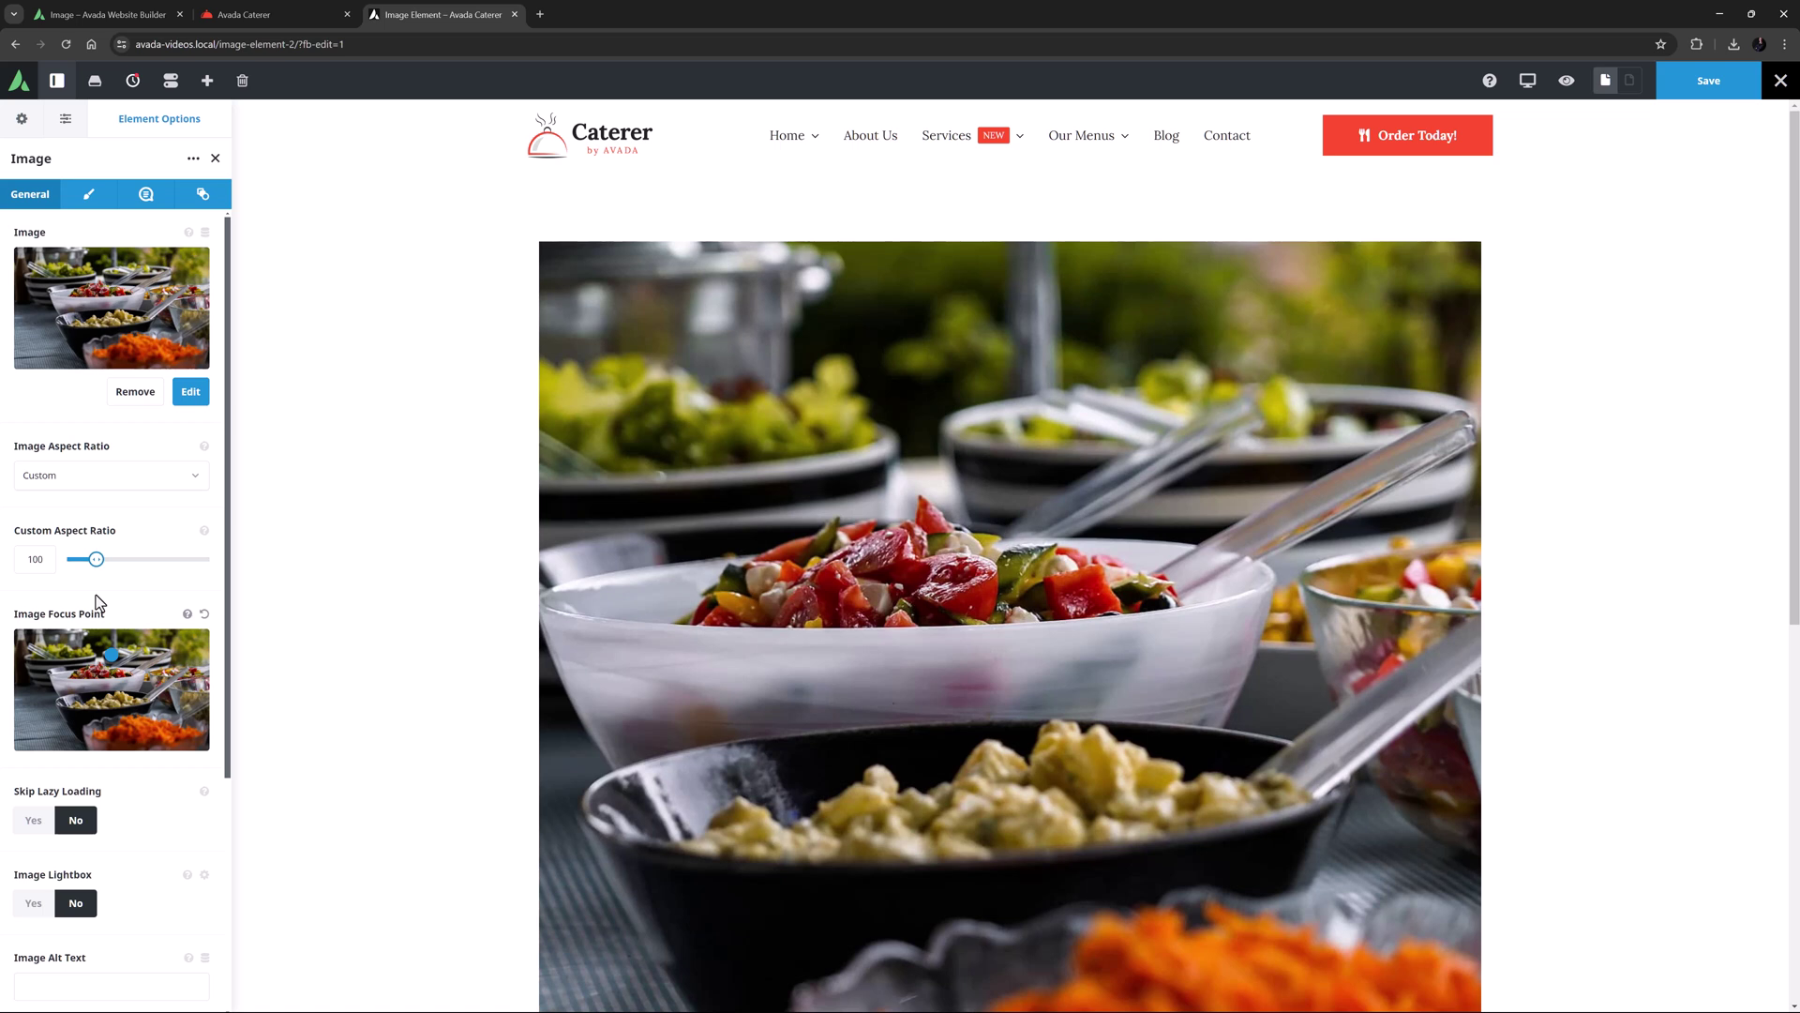
pyautogui.doubleClick(35, 559)
pyautogui.write('20')
pyautogui.press('Tab')
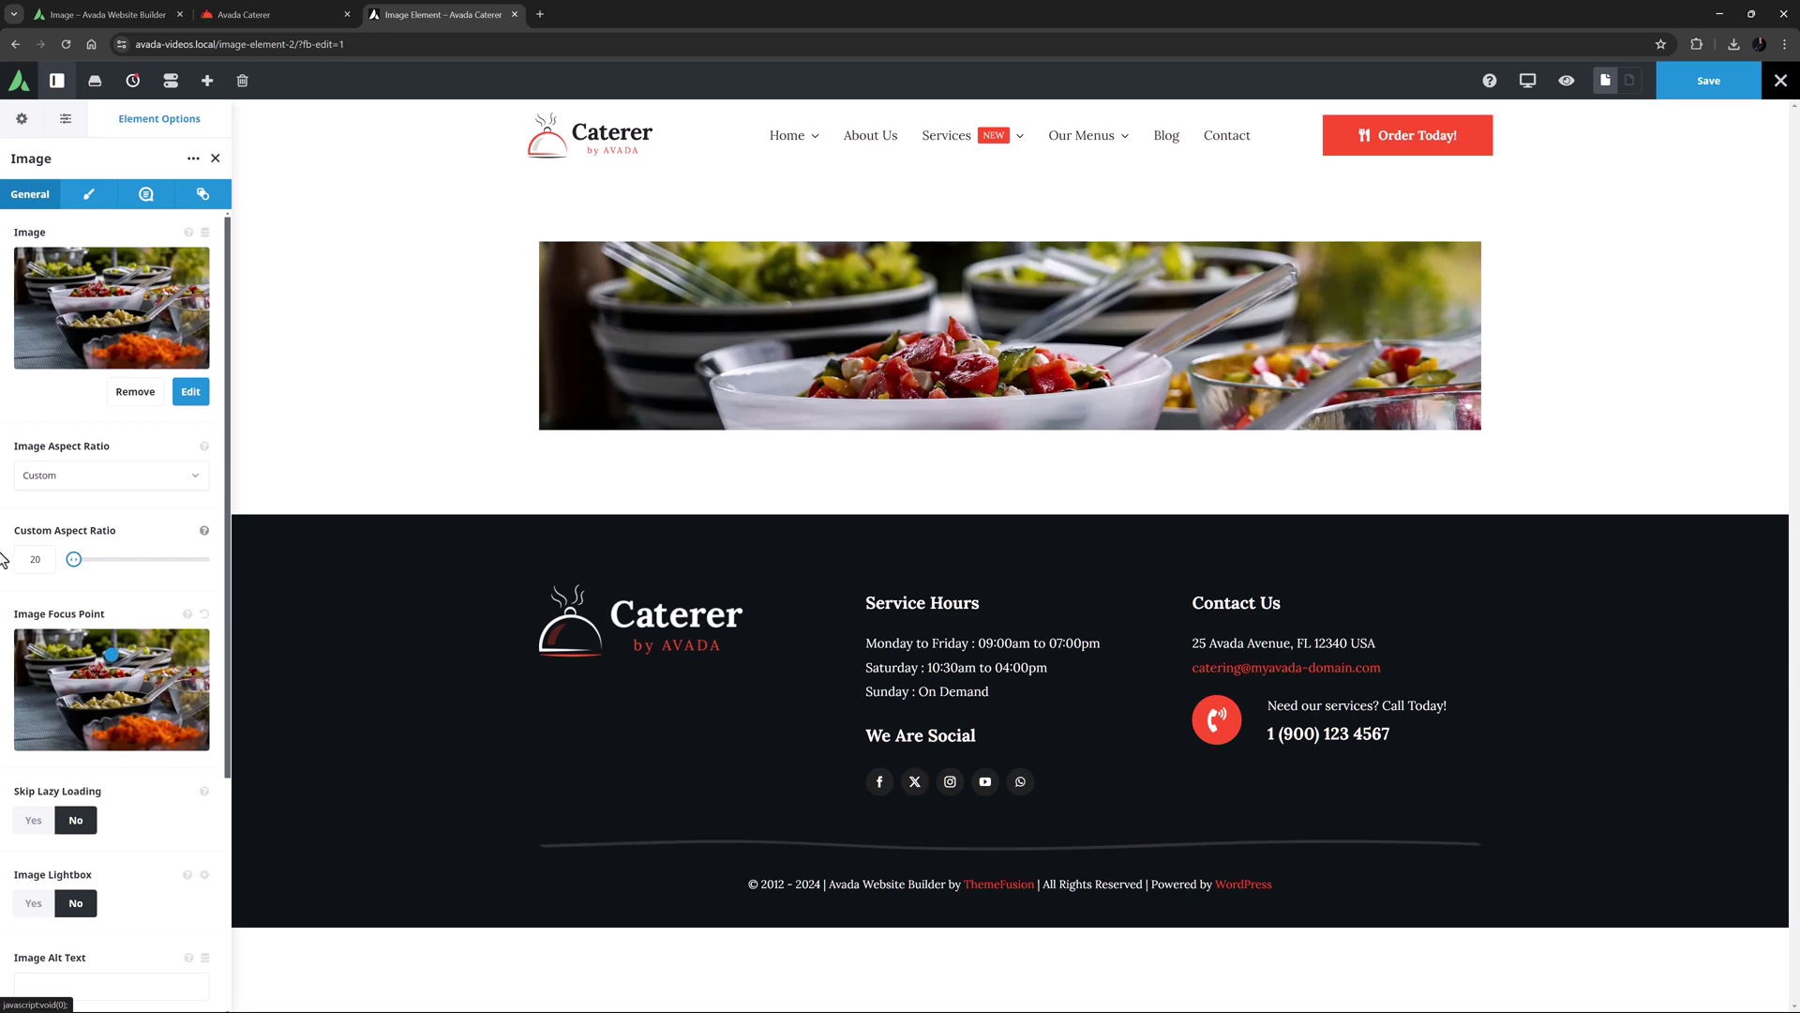
# Set Image Aspect Ratio back to Automatic and Skip Lazy Loading to Yes.
pyautogui.click(62, 475)
pyautogui.scroll(5, 60, 534)
pyautogui.click(60, 536)
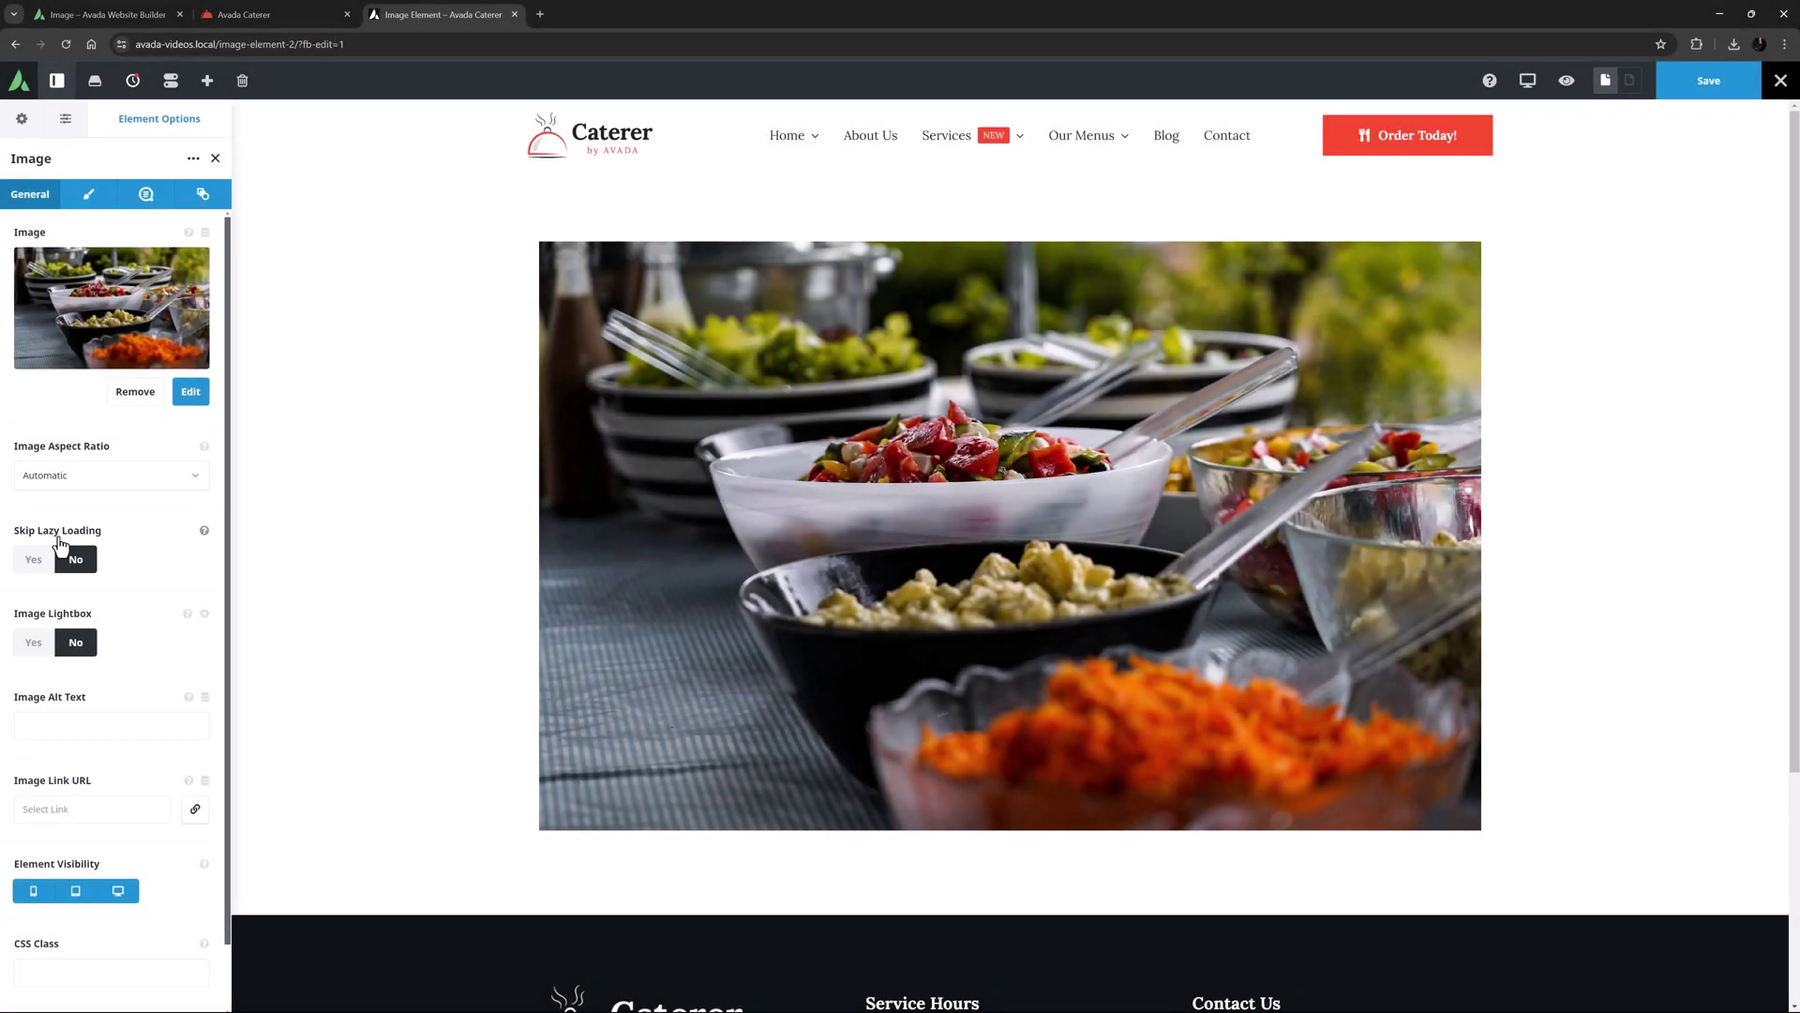
pyautogui.click(34, 562)
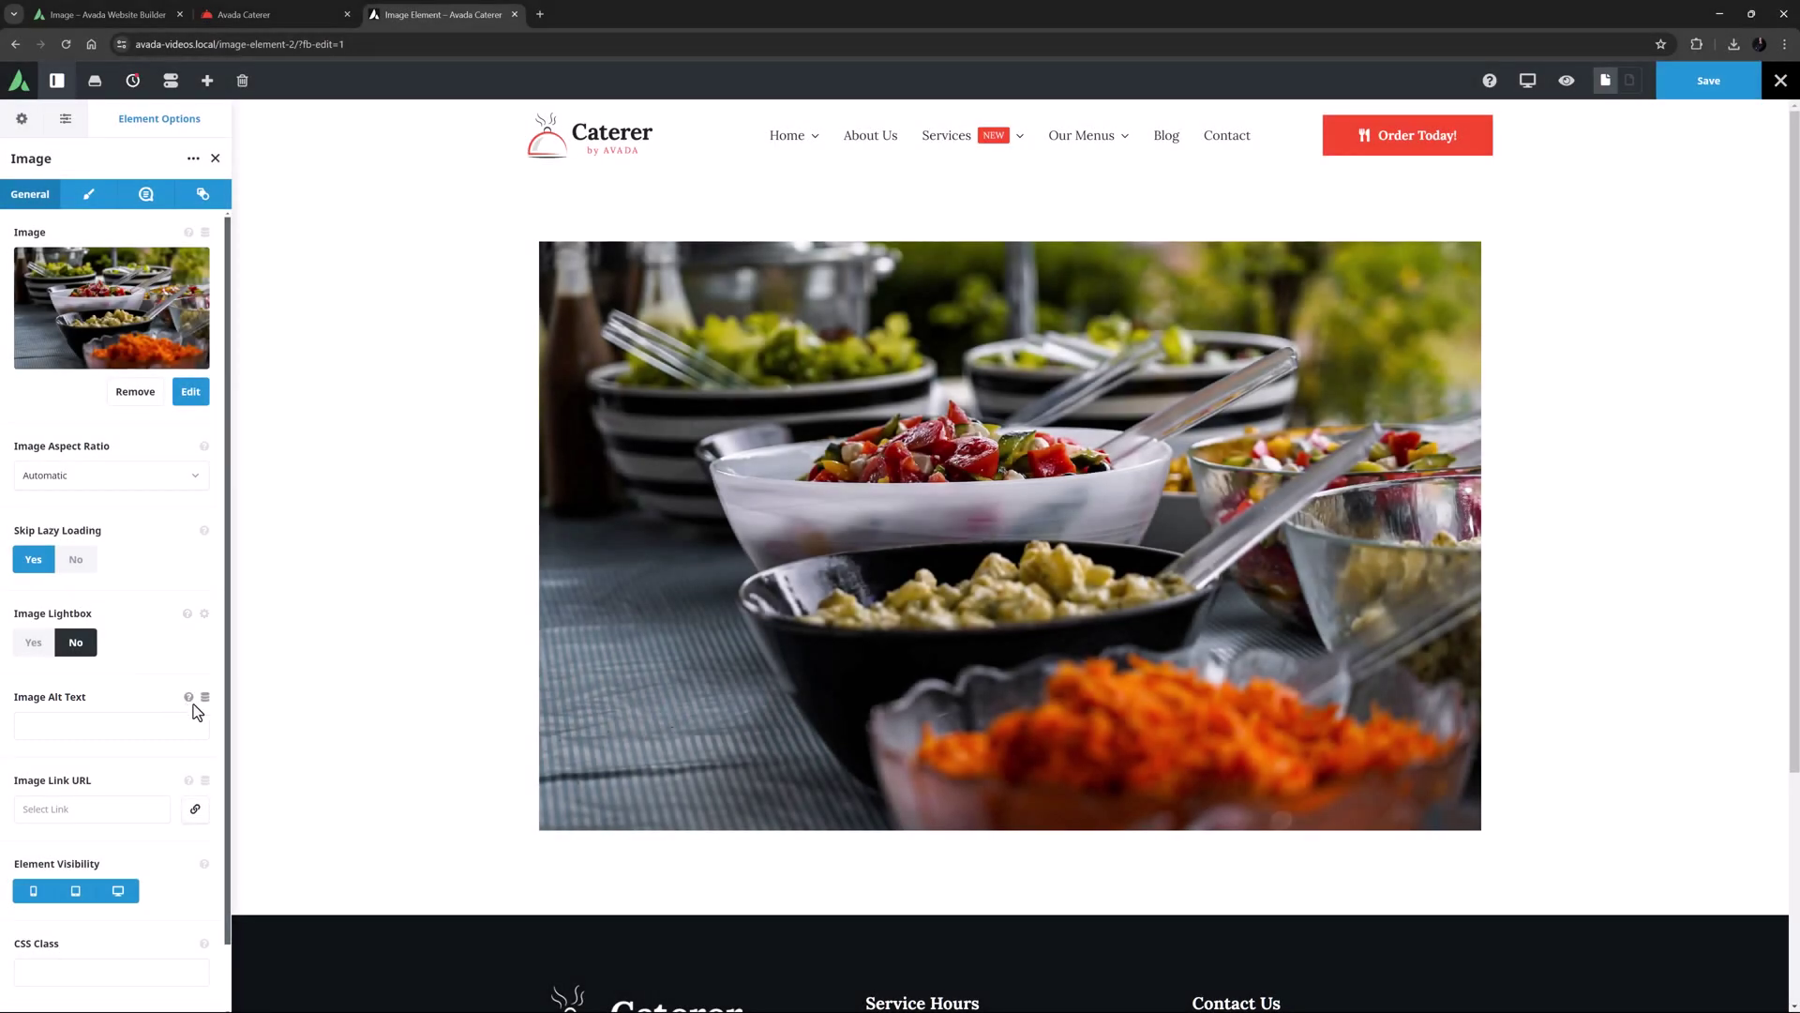
# Check the alt text help, then enter 'Salad Table' as the Image Alt Text.
pyautogui.click(190, 698)
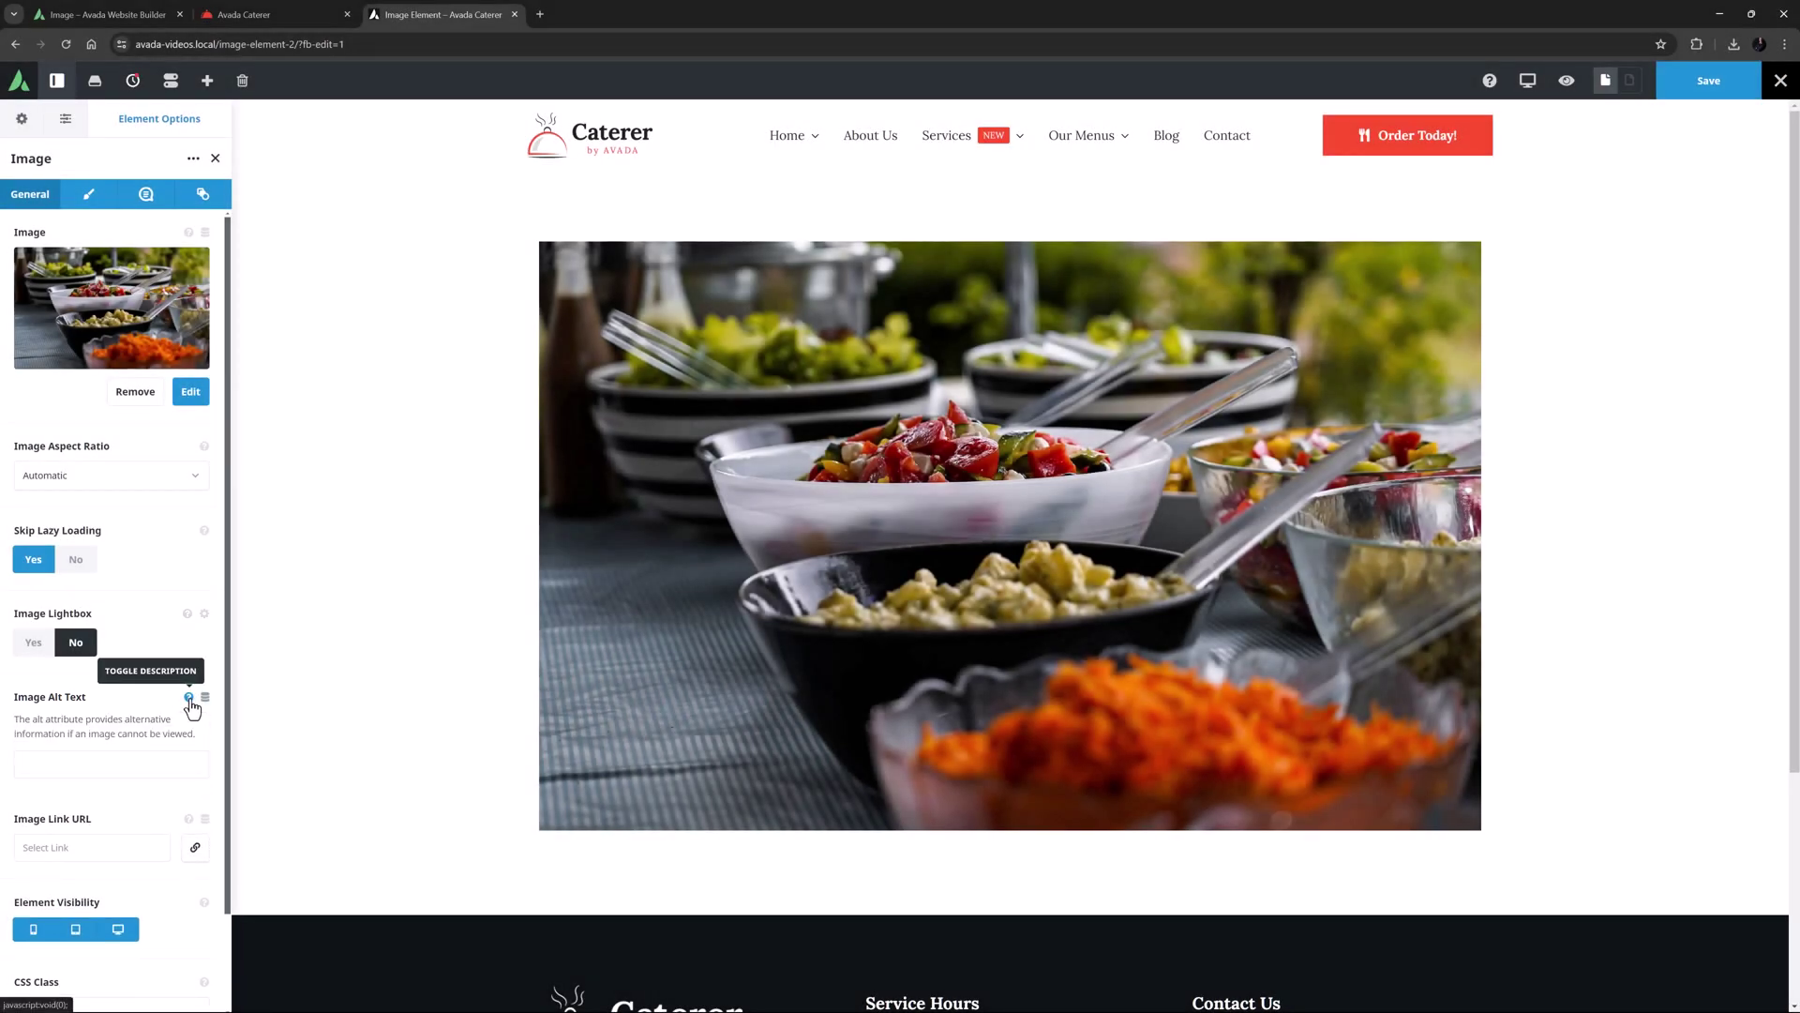
pyautogui.click(189, 698)
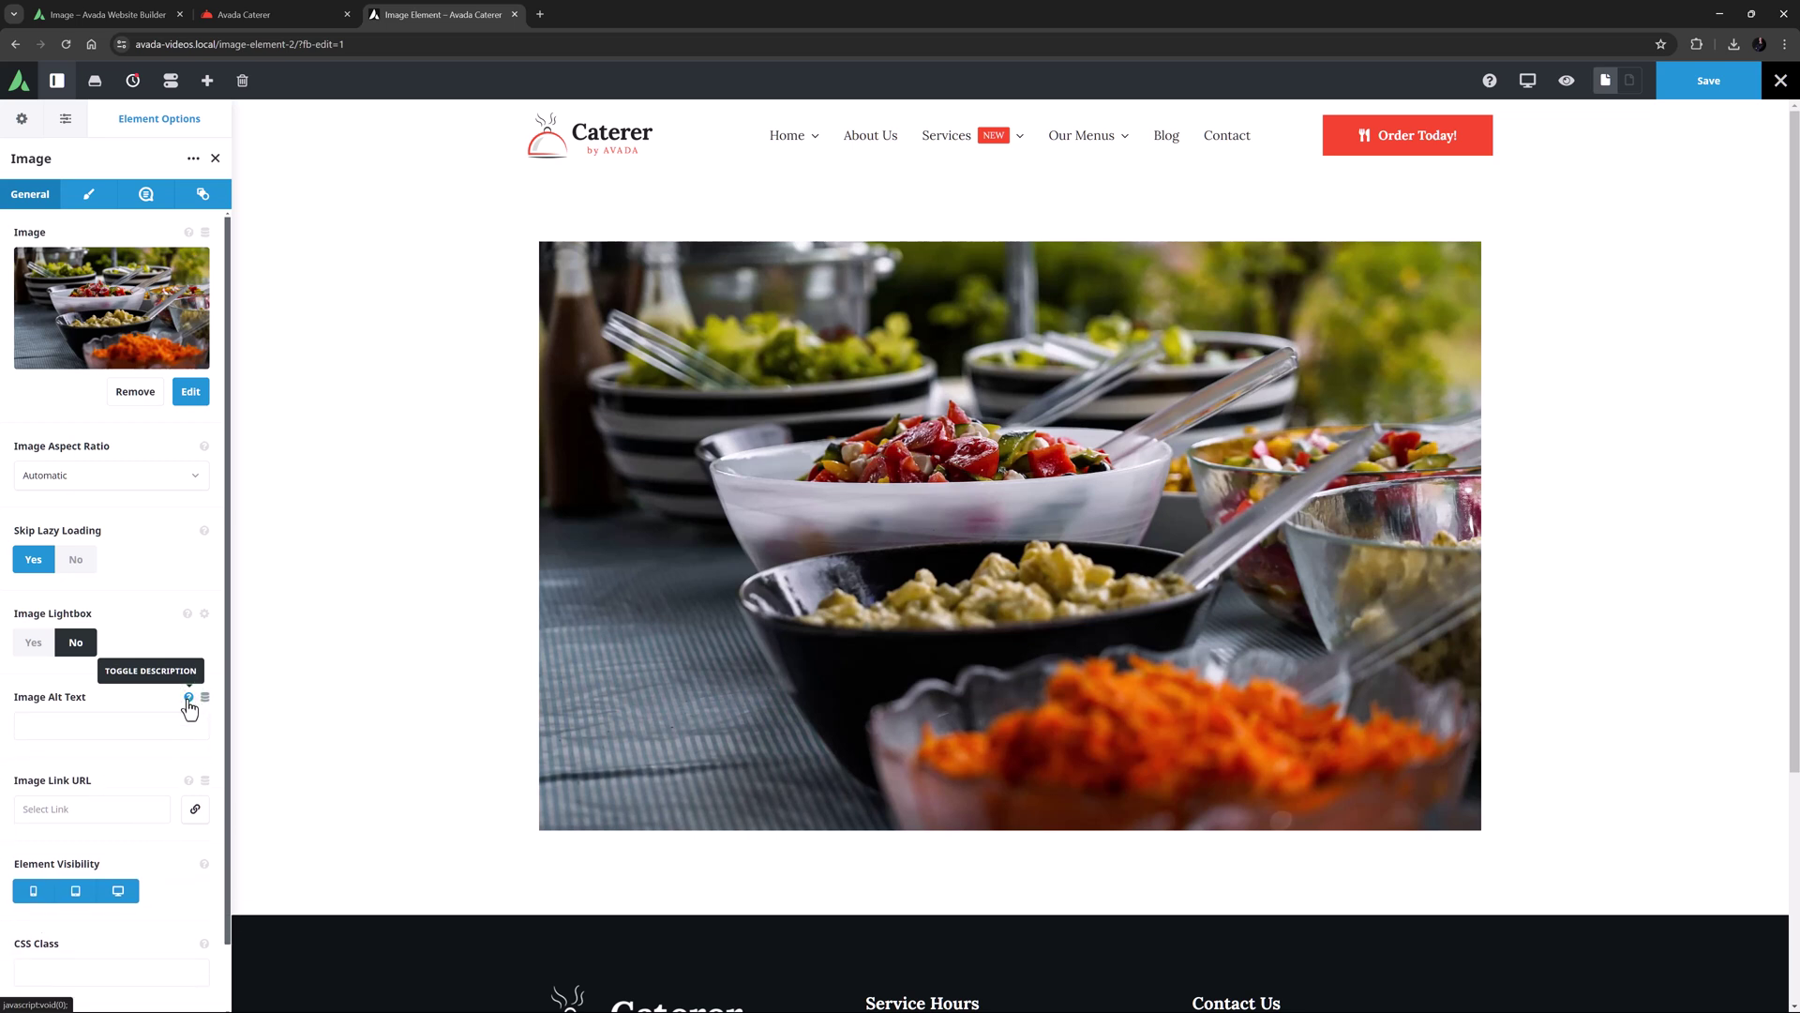
pyautogui.click(120, 718)
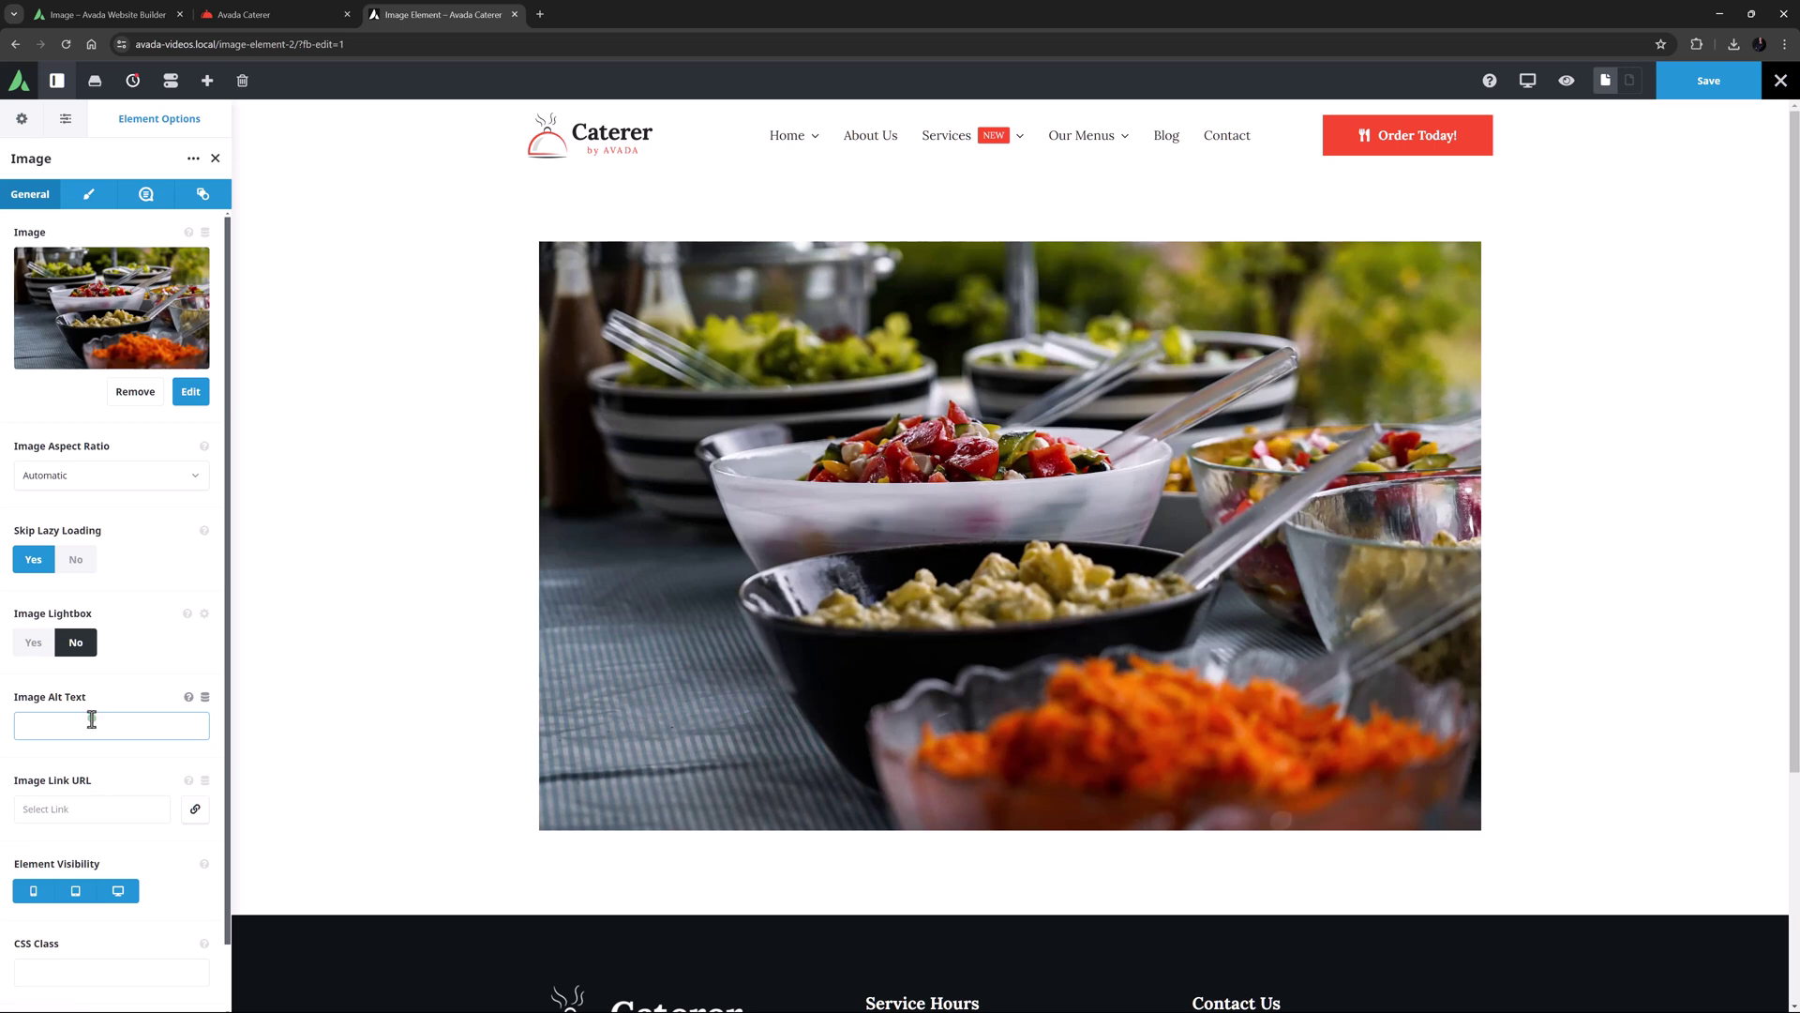
pyautogui.write('Salad Table')
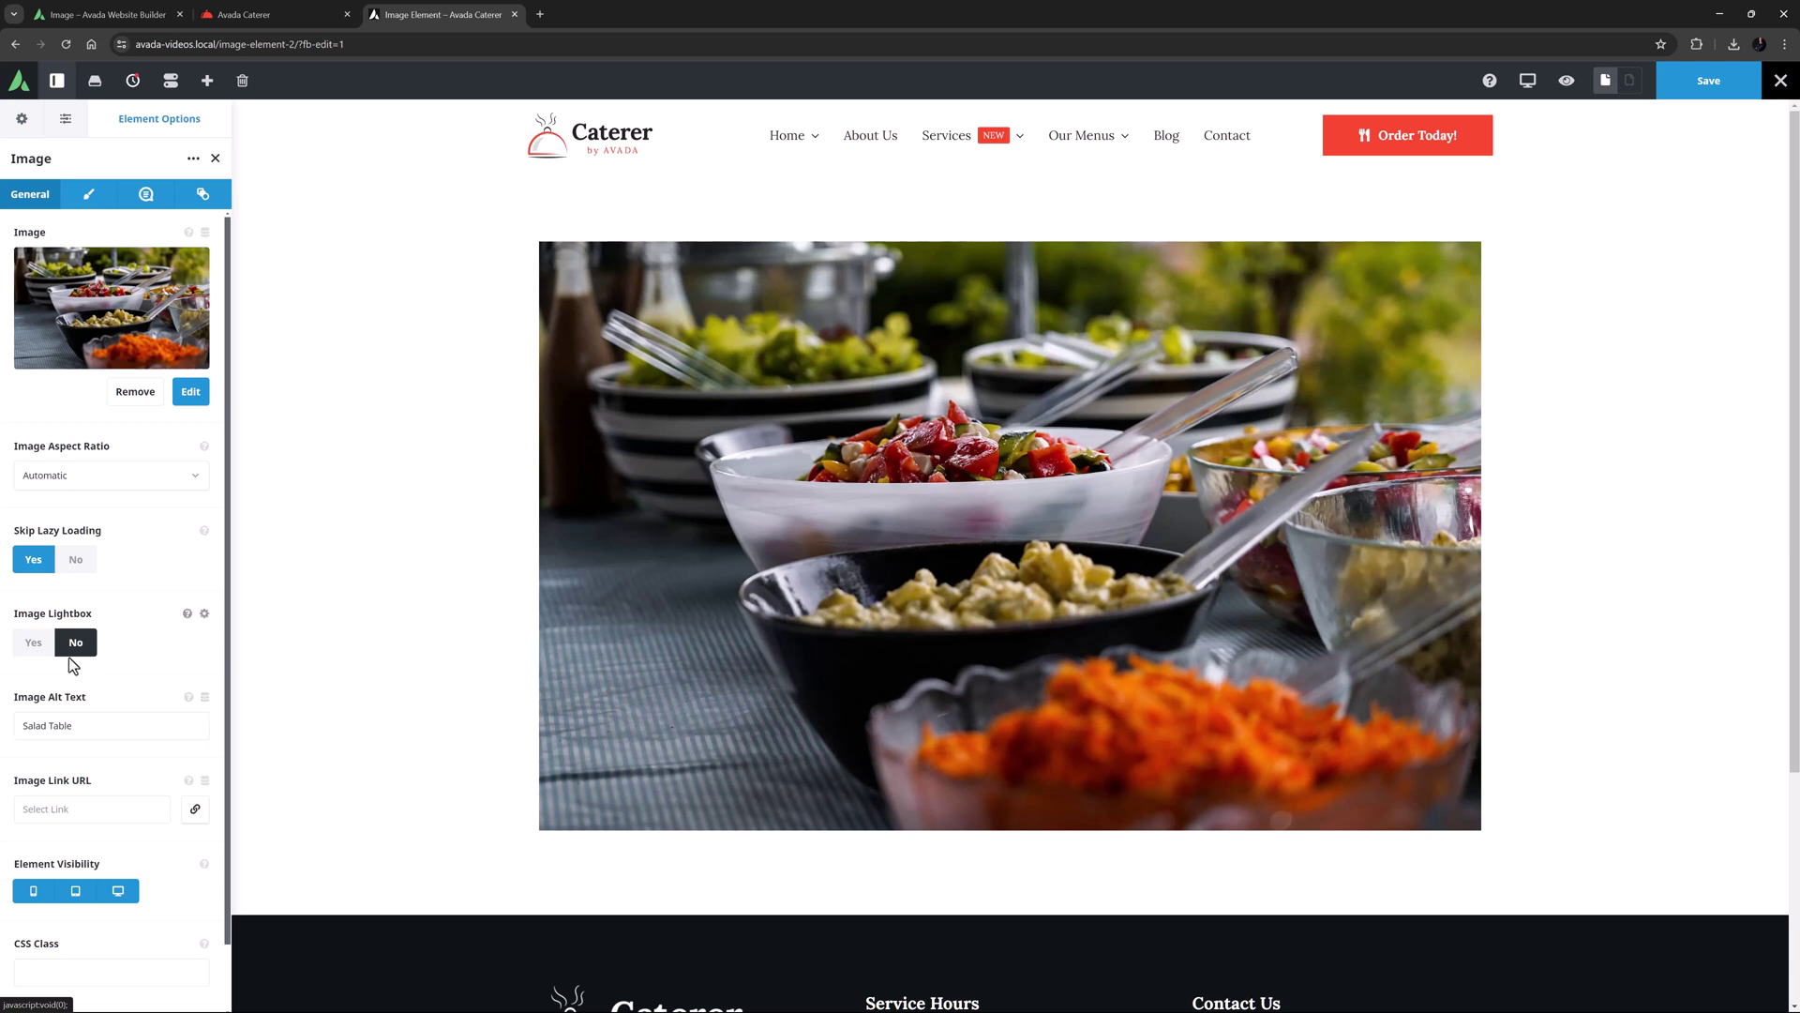
# Turn Image Lightbox on and set the Gallery ID to gallery1.
pyautogui.click(34, 643)
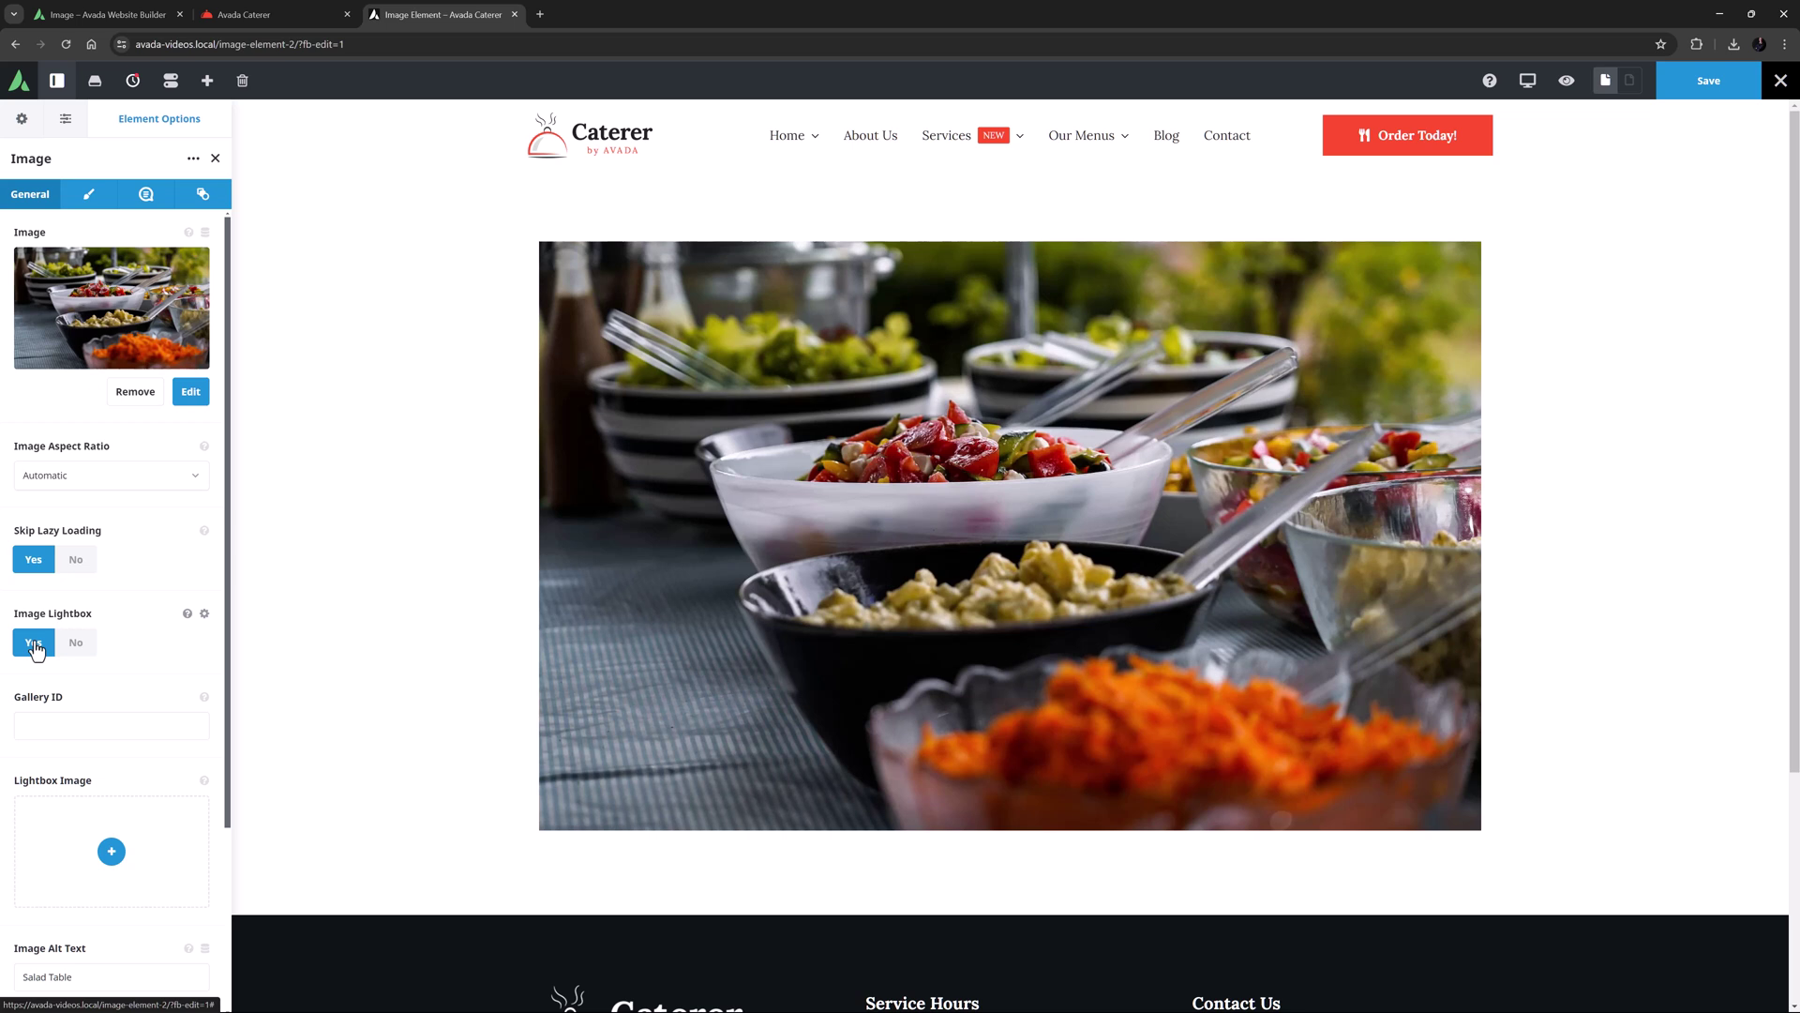
pyautogui.click(33, 727)
pyautogui.write('gallery1')
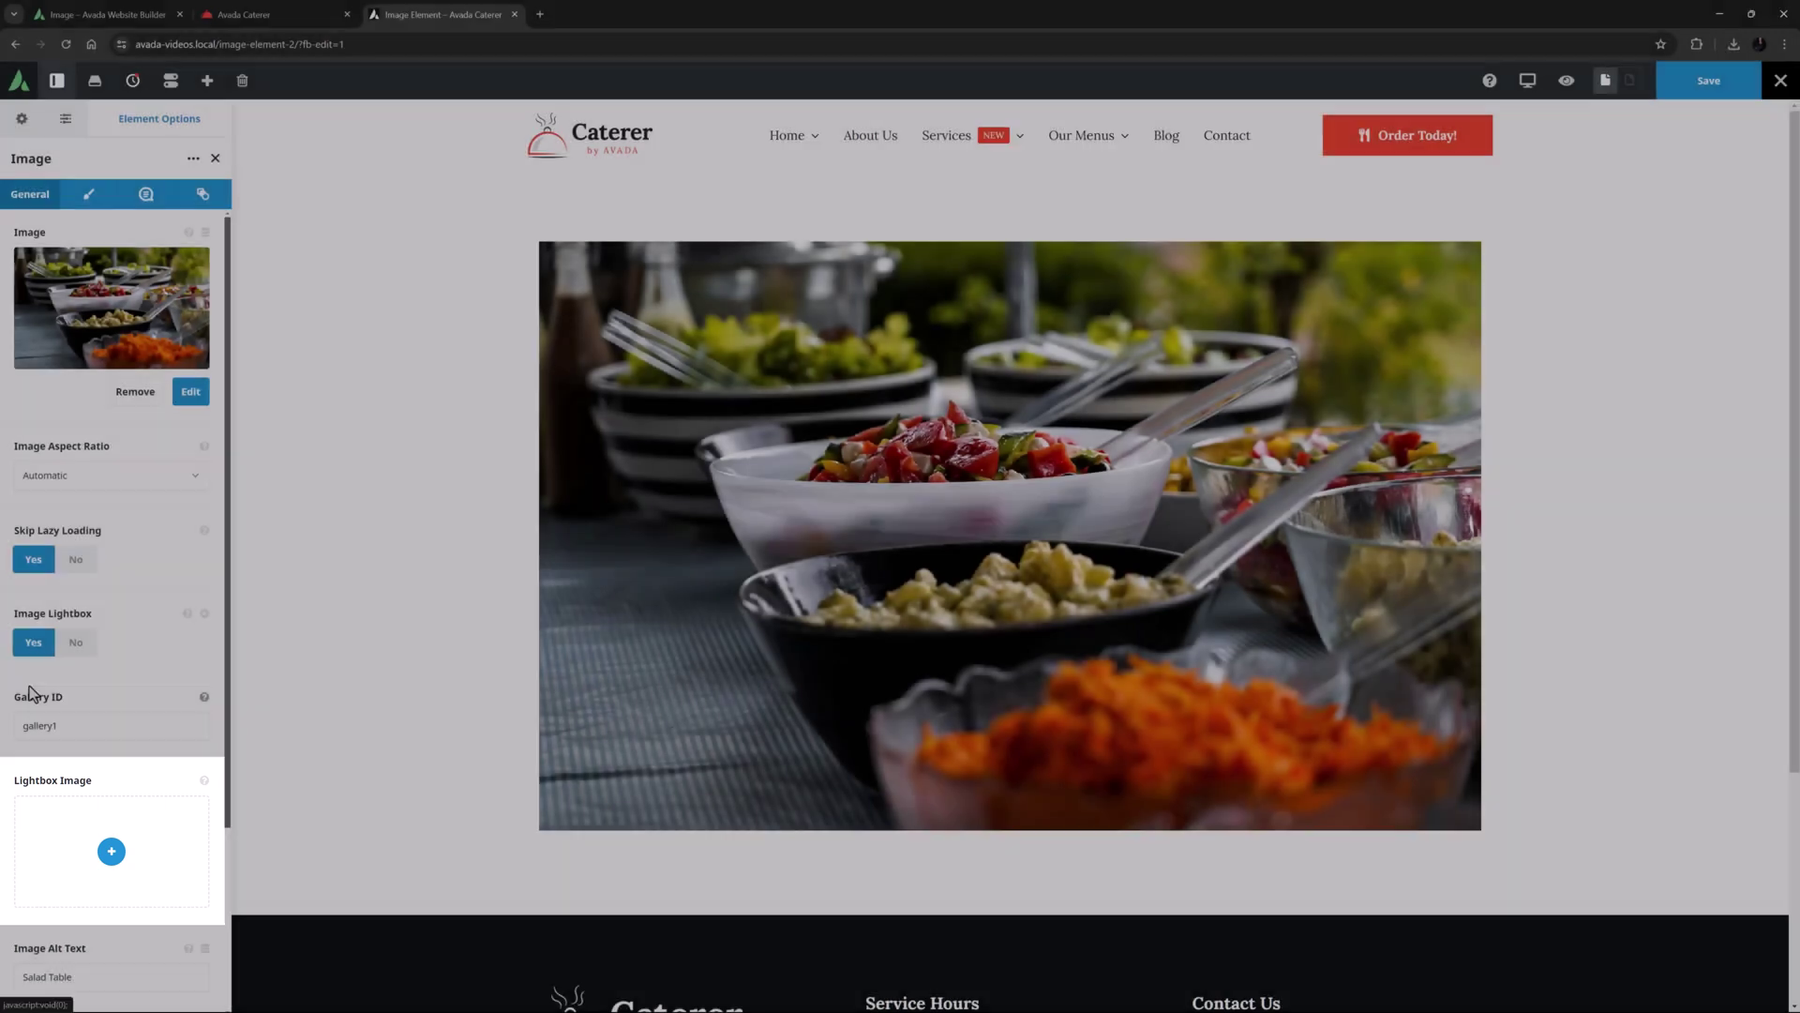
pyautogui.scroll(-3, 31, 694)
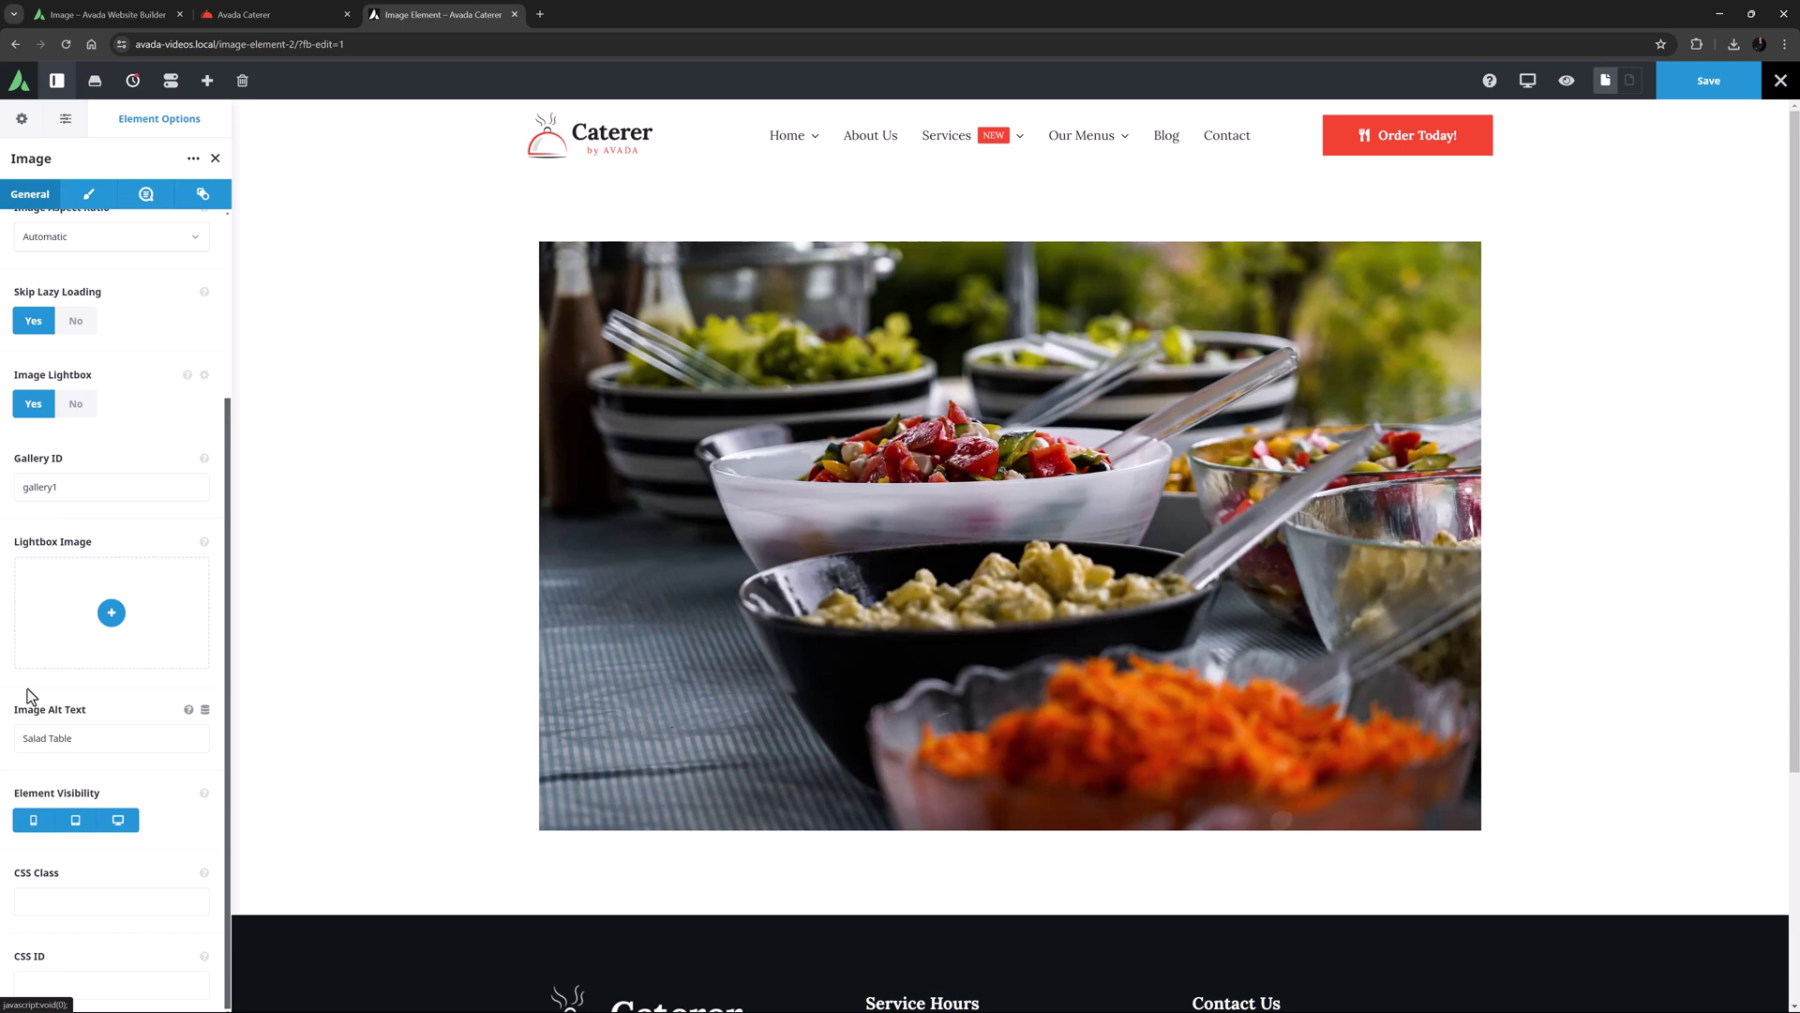
# Show the Image element's Design options in the Element Options sidebar.
pyautogui.click(84, 195)
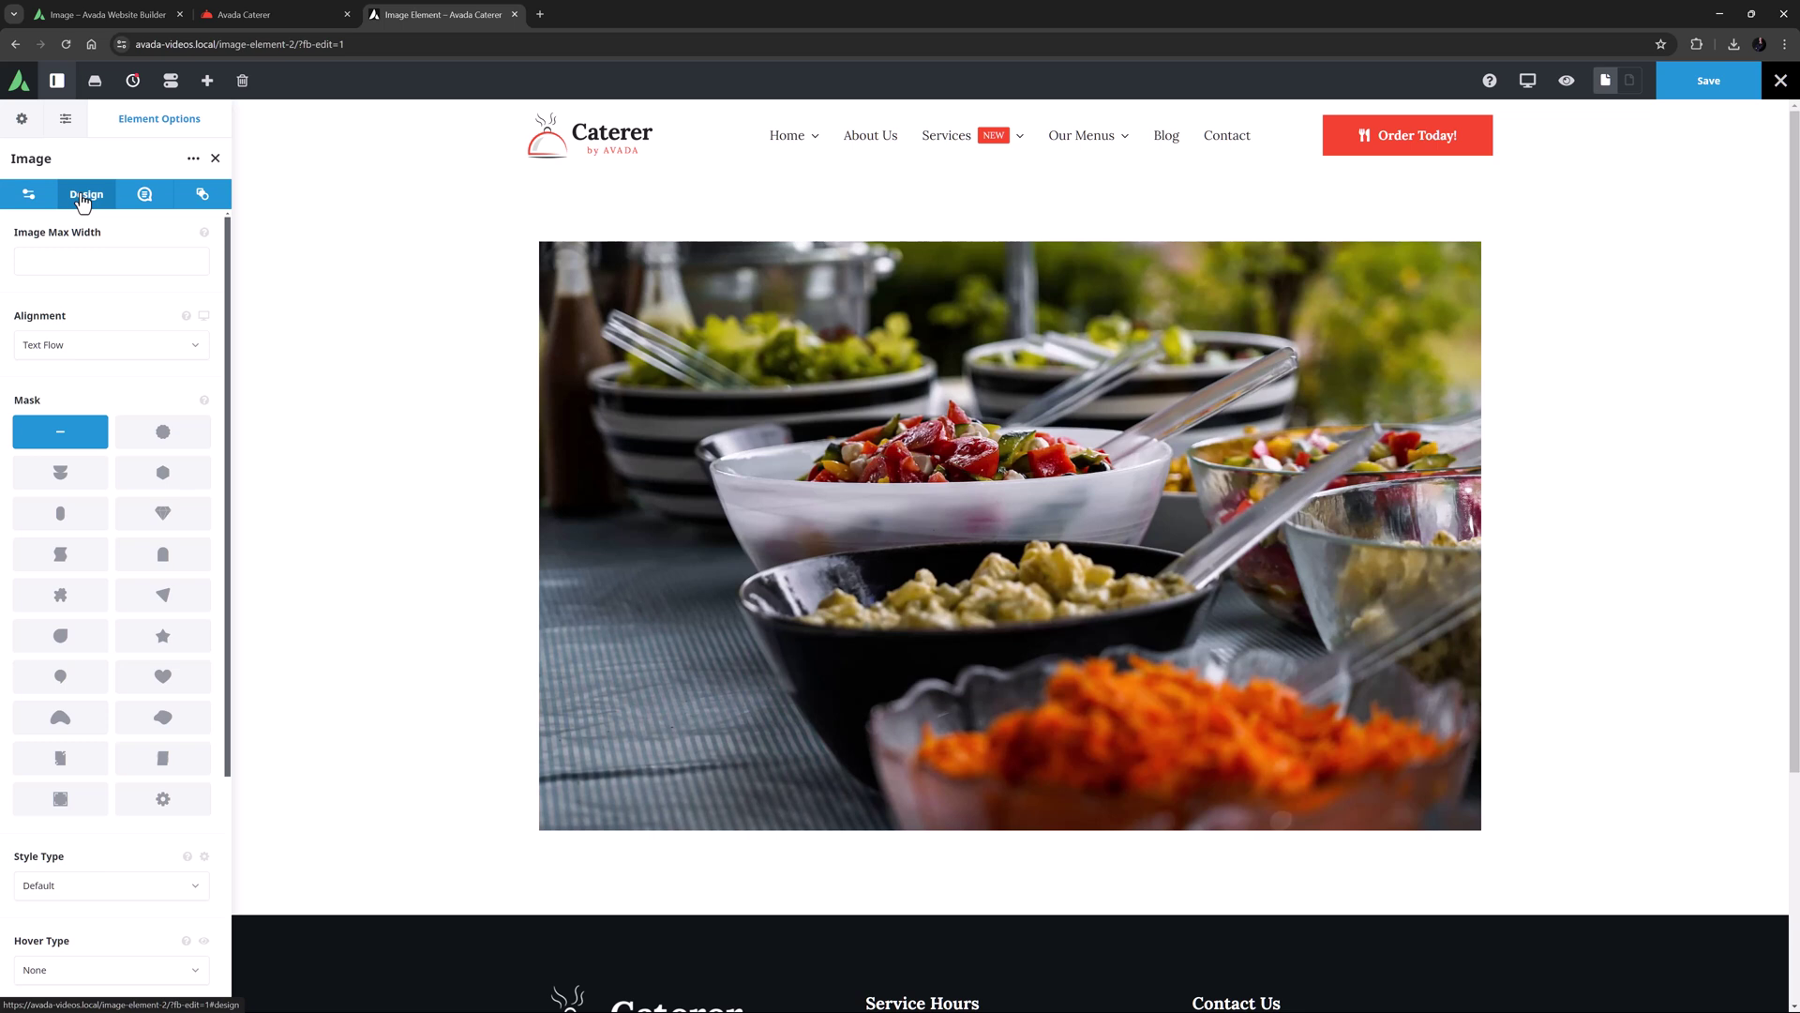
pyautogui.click(49, 252)
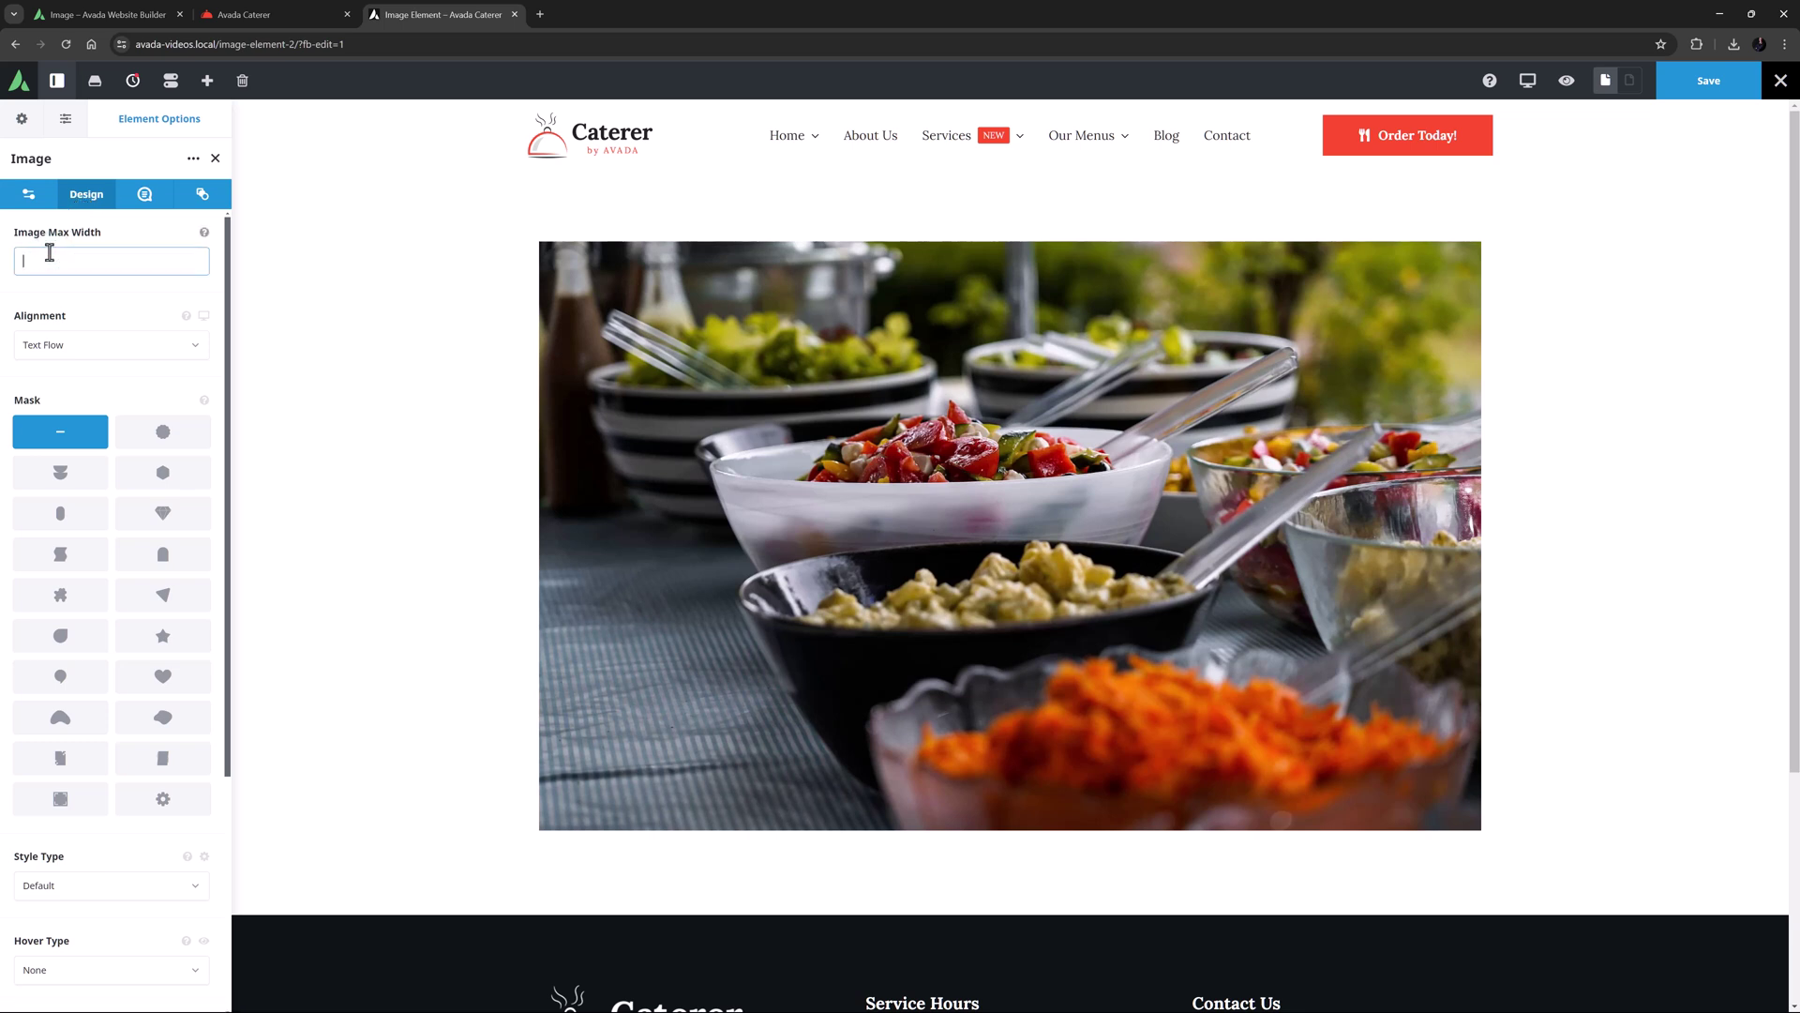
pyautogui.write('960px')
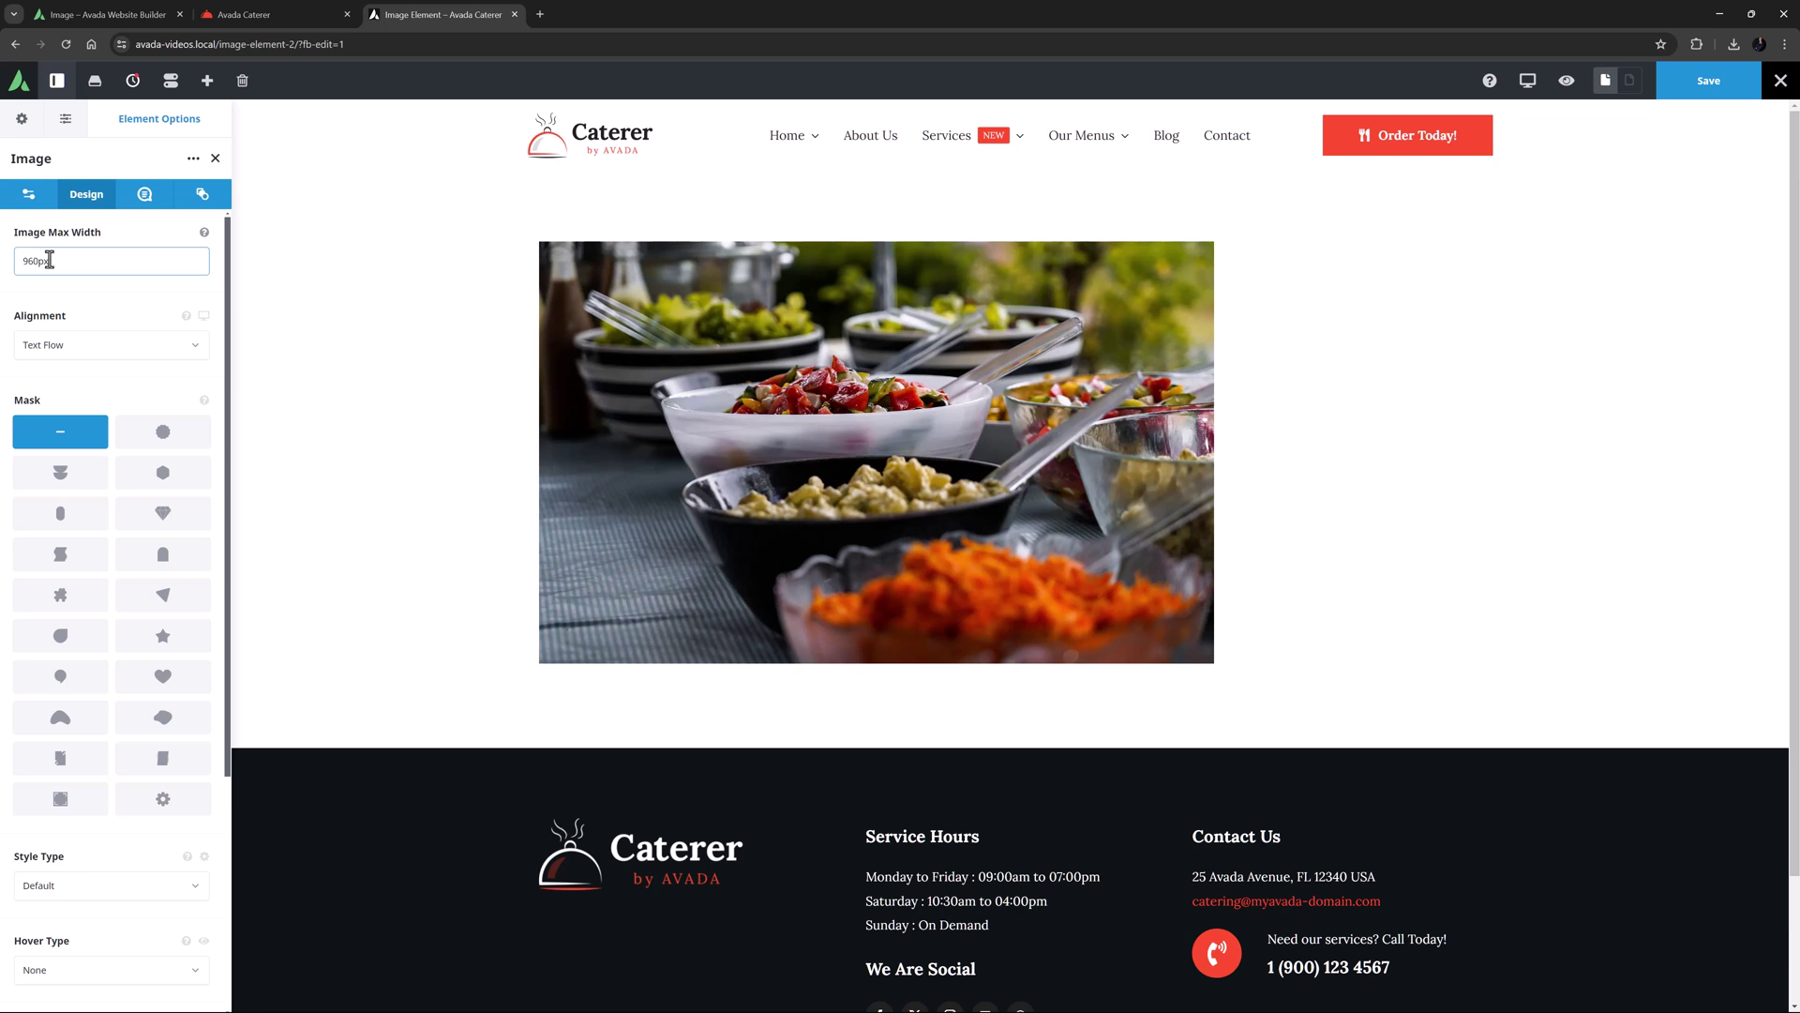
pyautogui.moveTo(50, 260); pyautogui.dragTo(3, 274)
pyautogui.press('BackSpace')
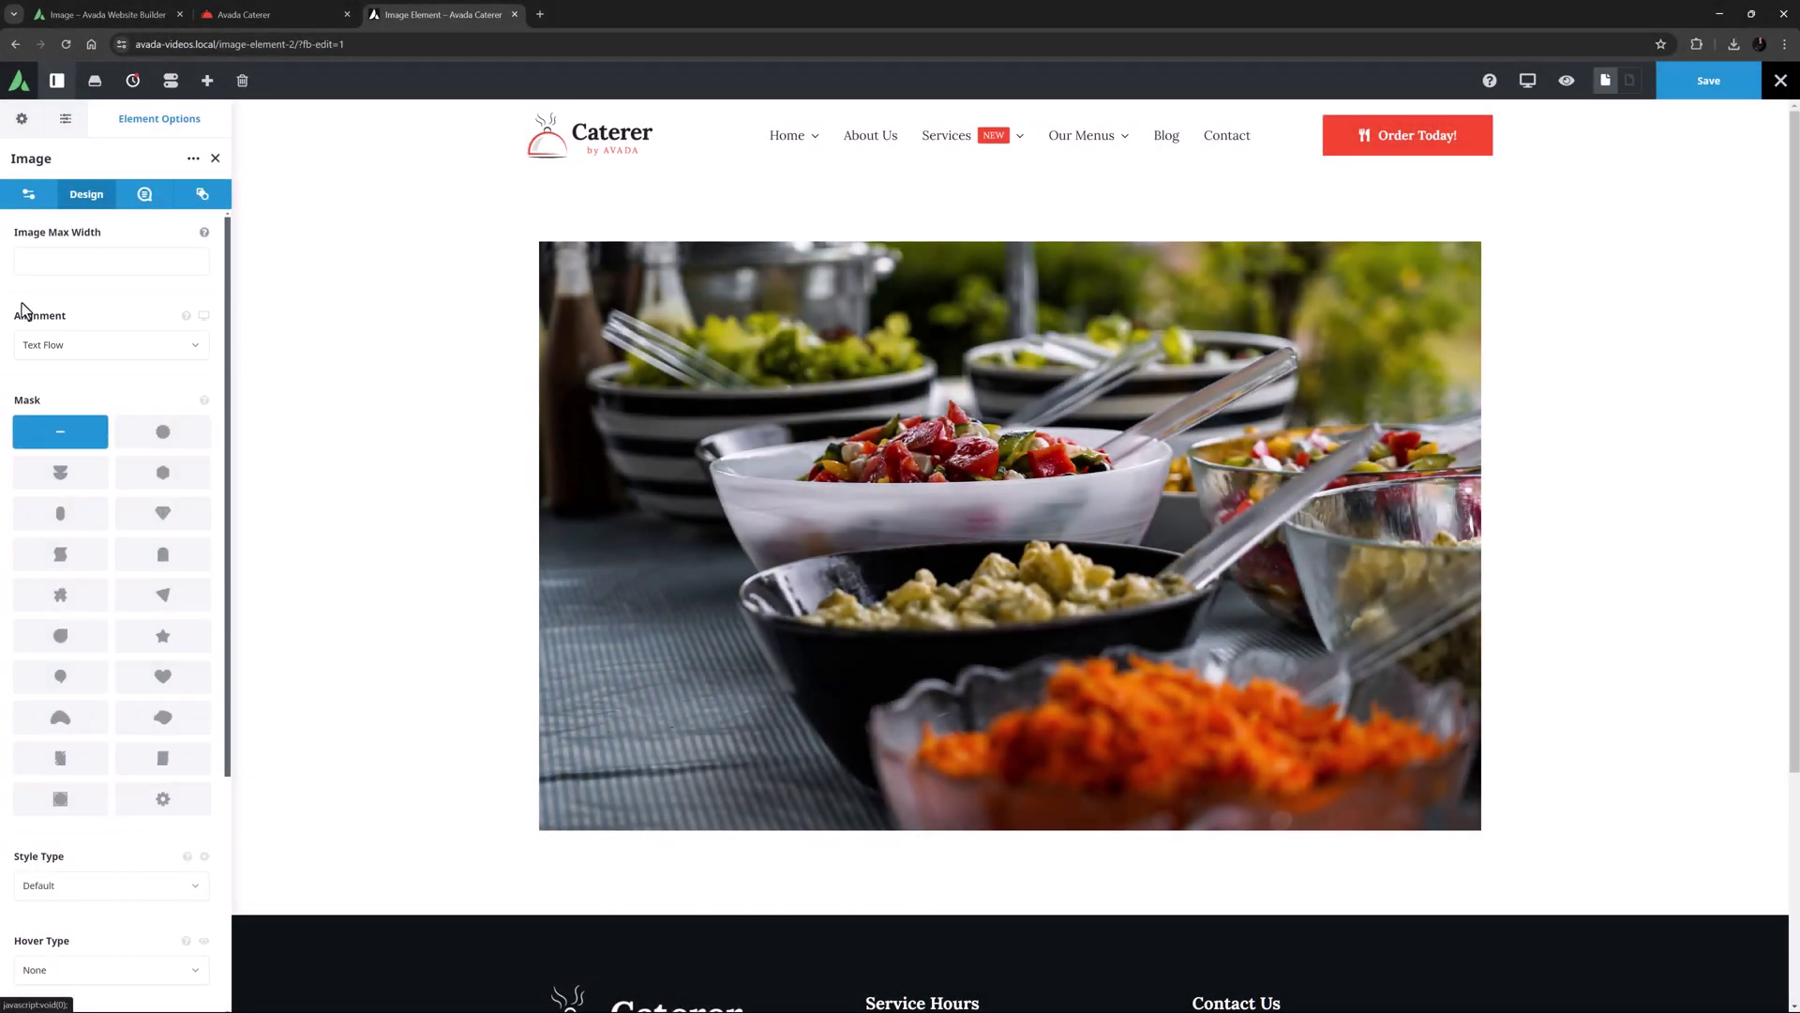
pyautogui.click(42, 346)
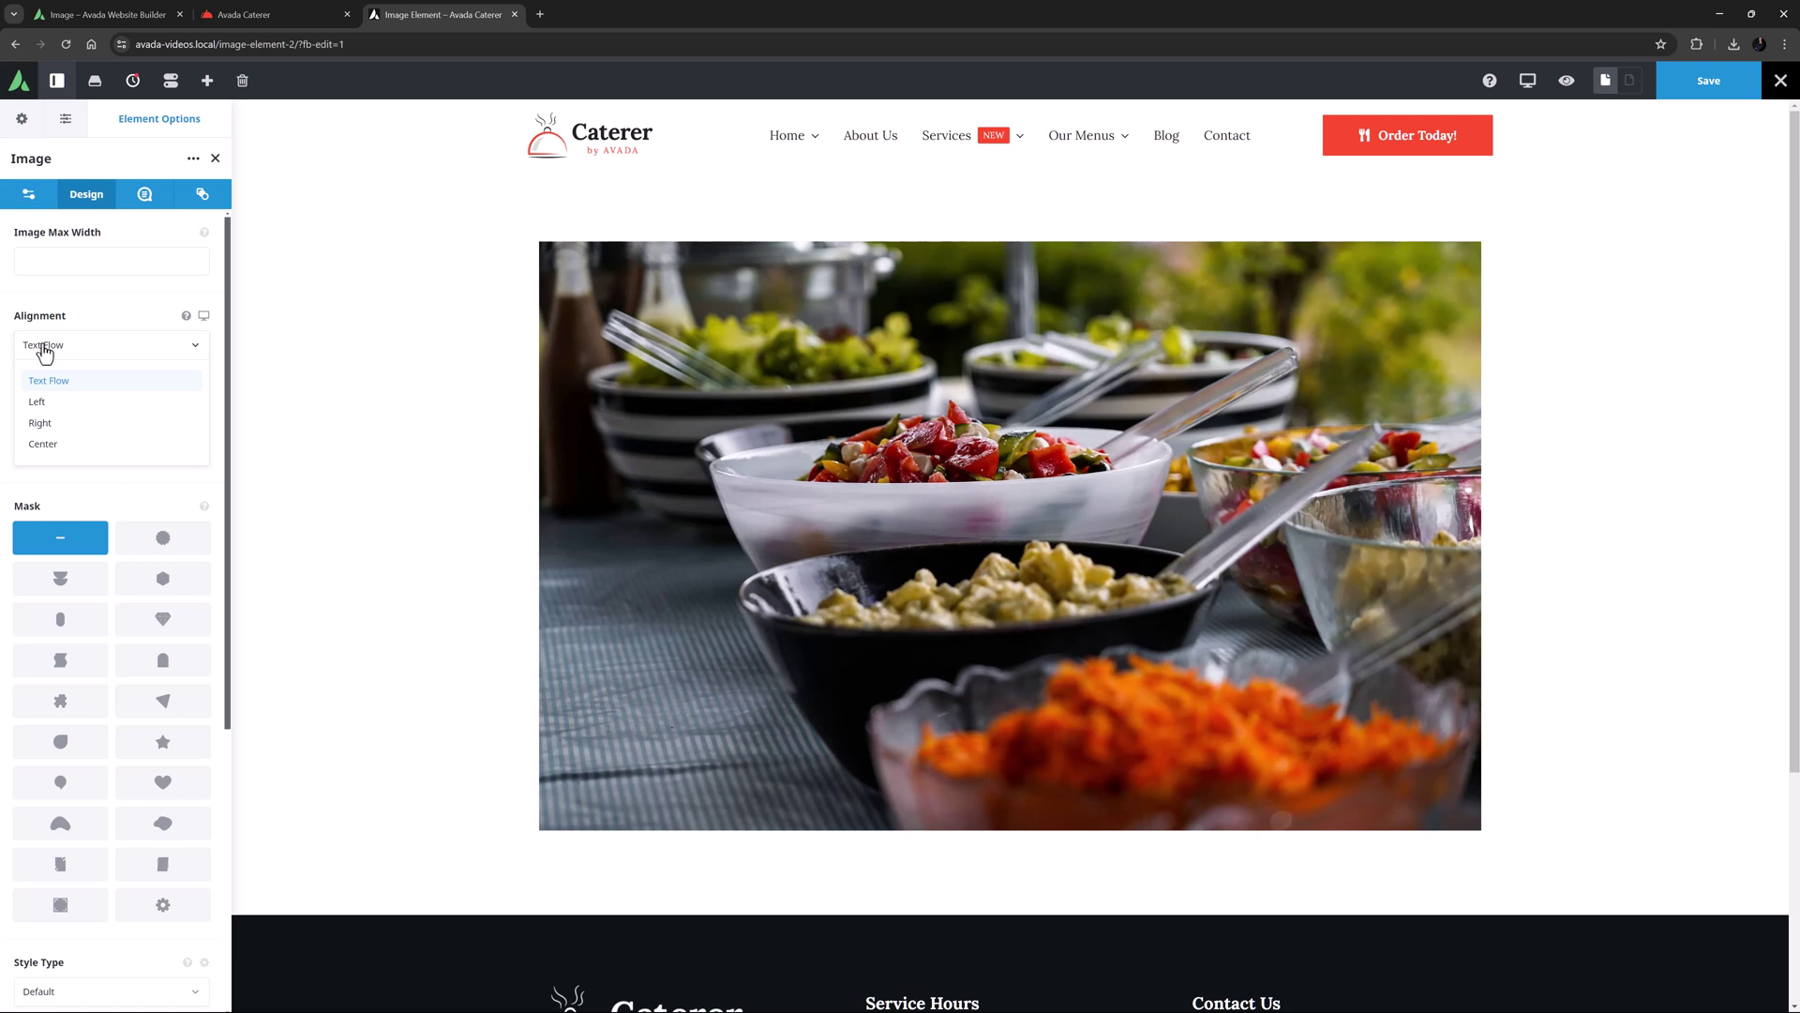
pyautogui.click(45, 347)
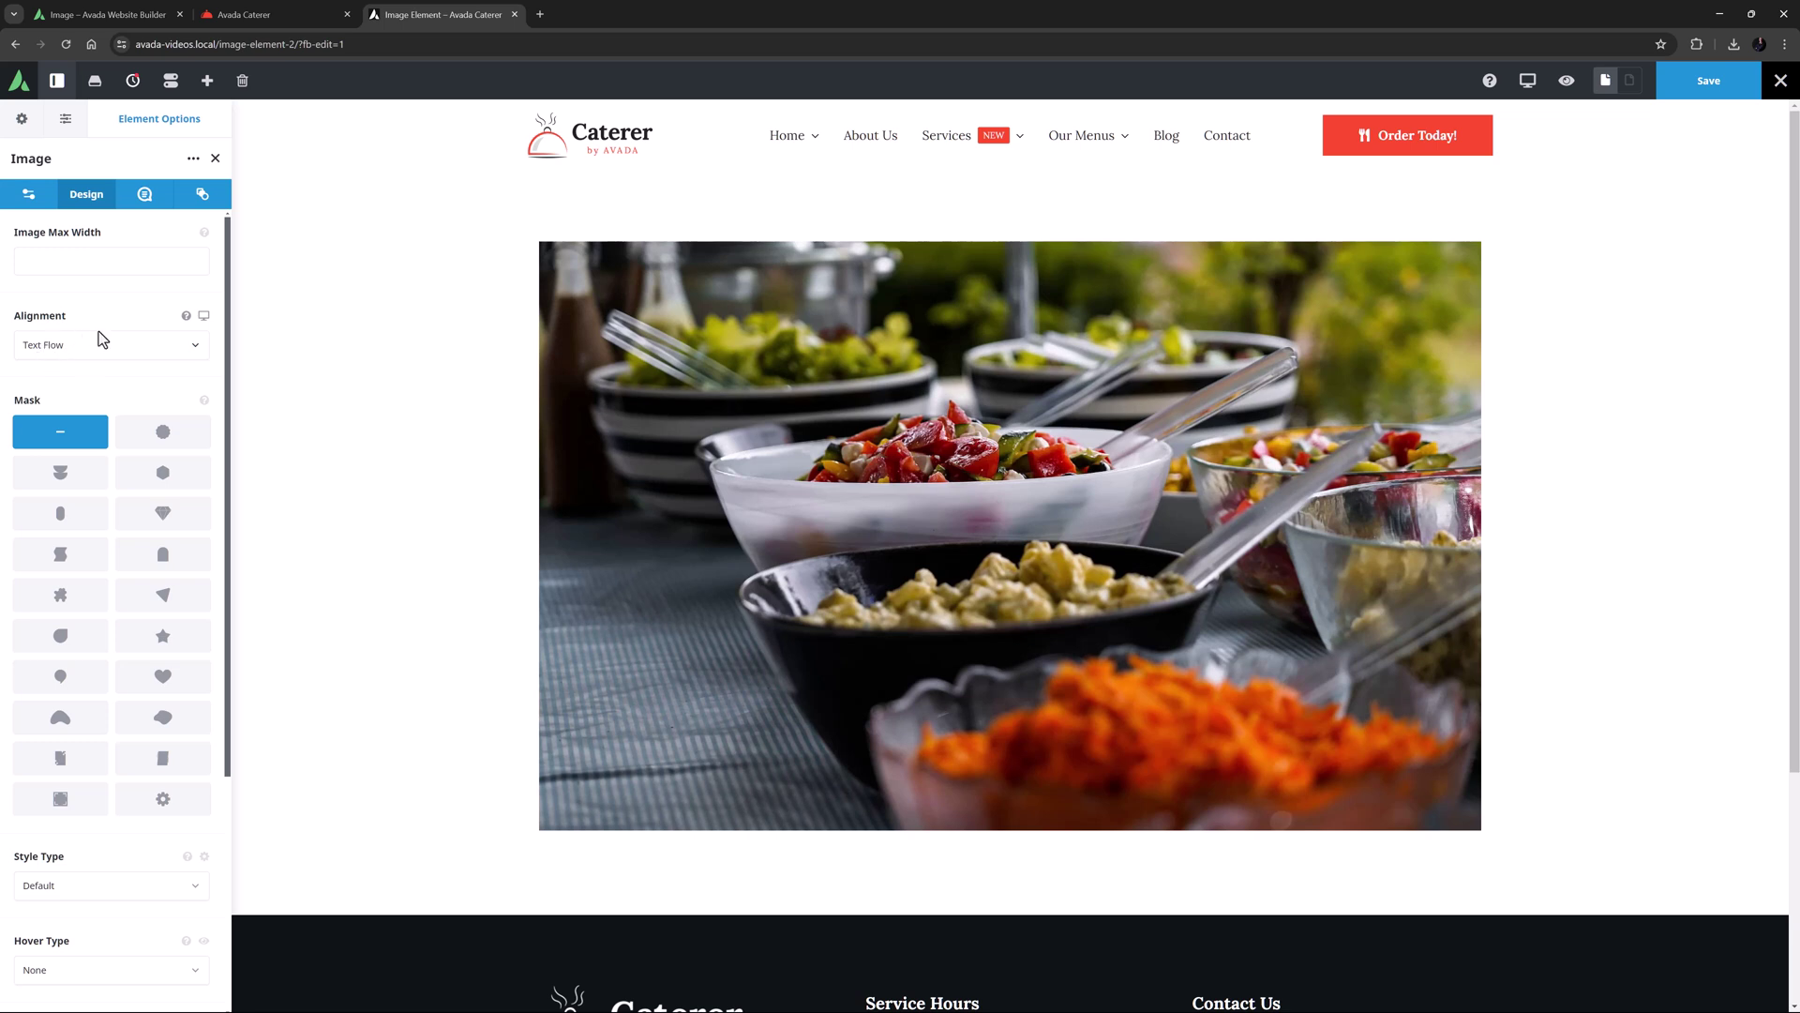
pyautogui.click(205, 317)
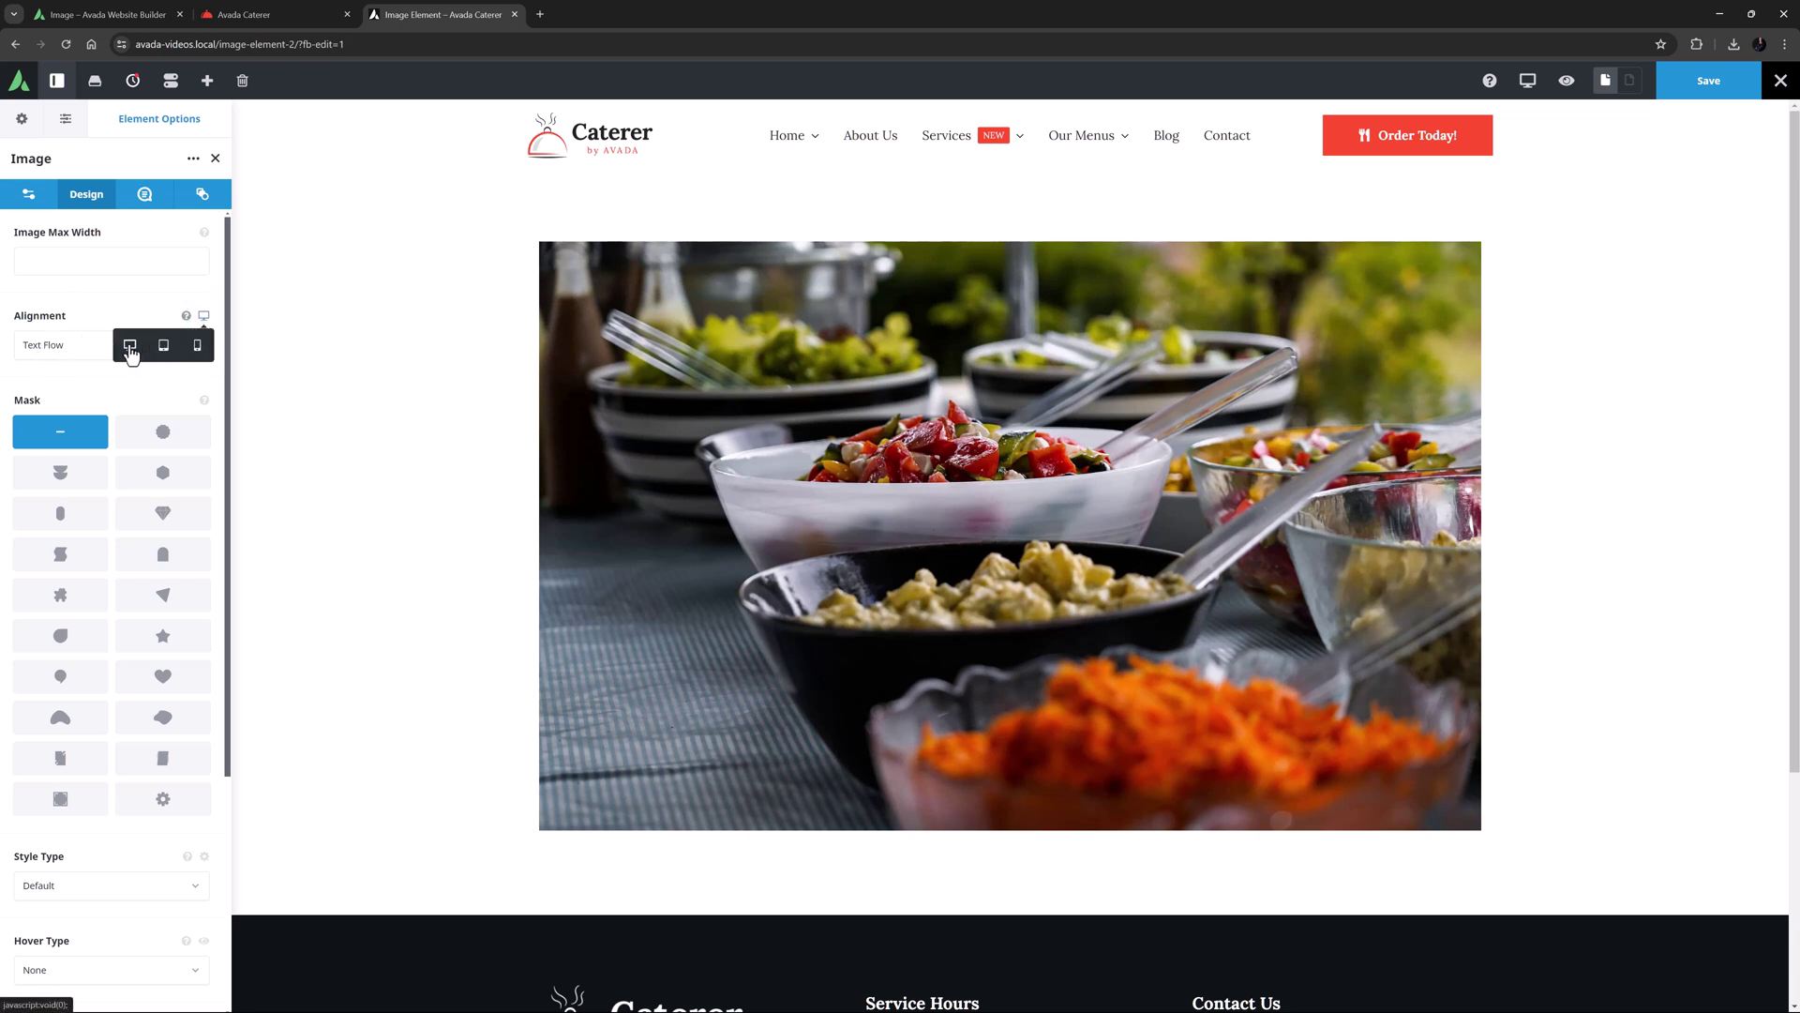
pyautogui.click(206, 321)
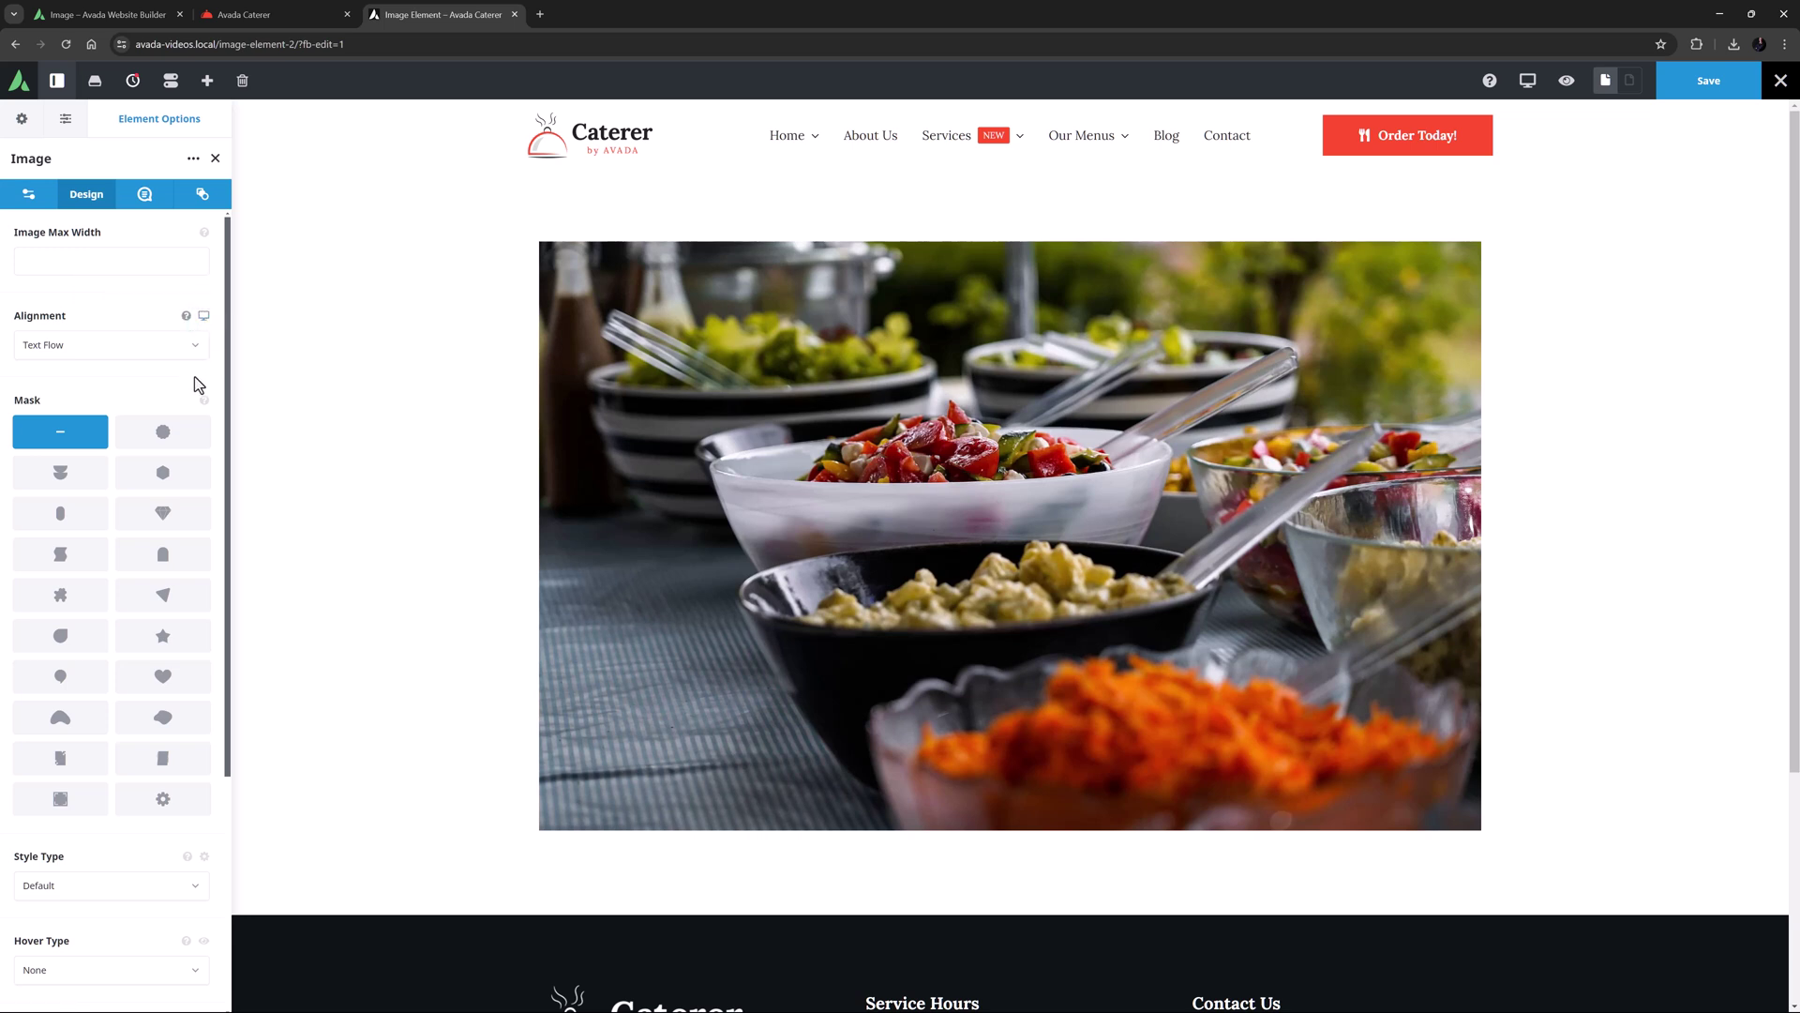
pyautogui.click(175, 446)
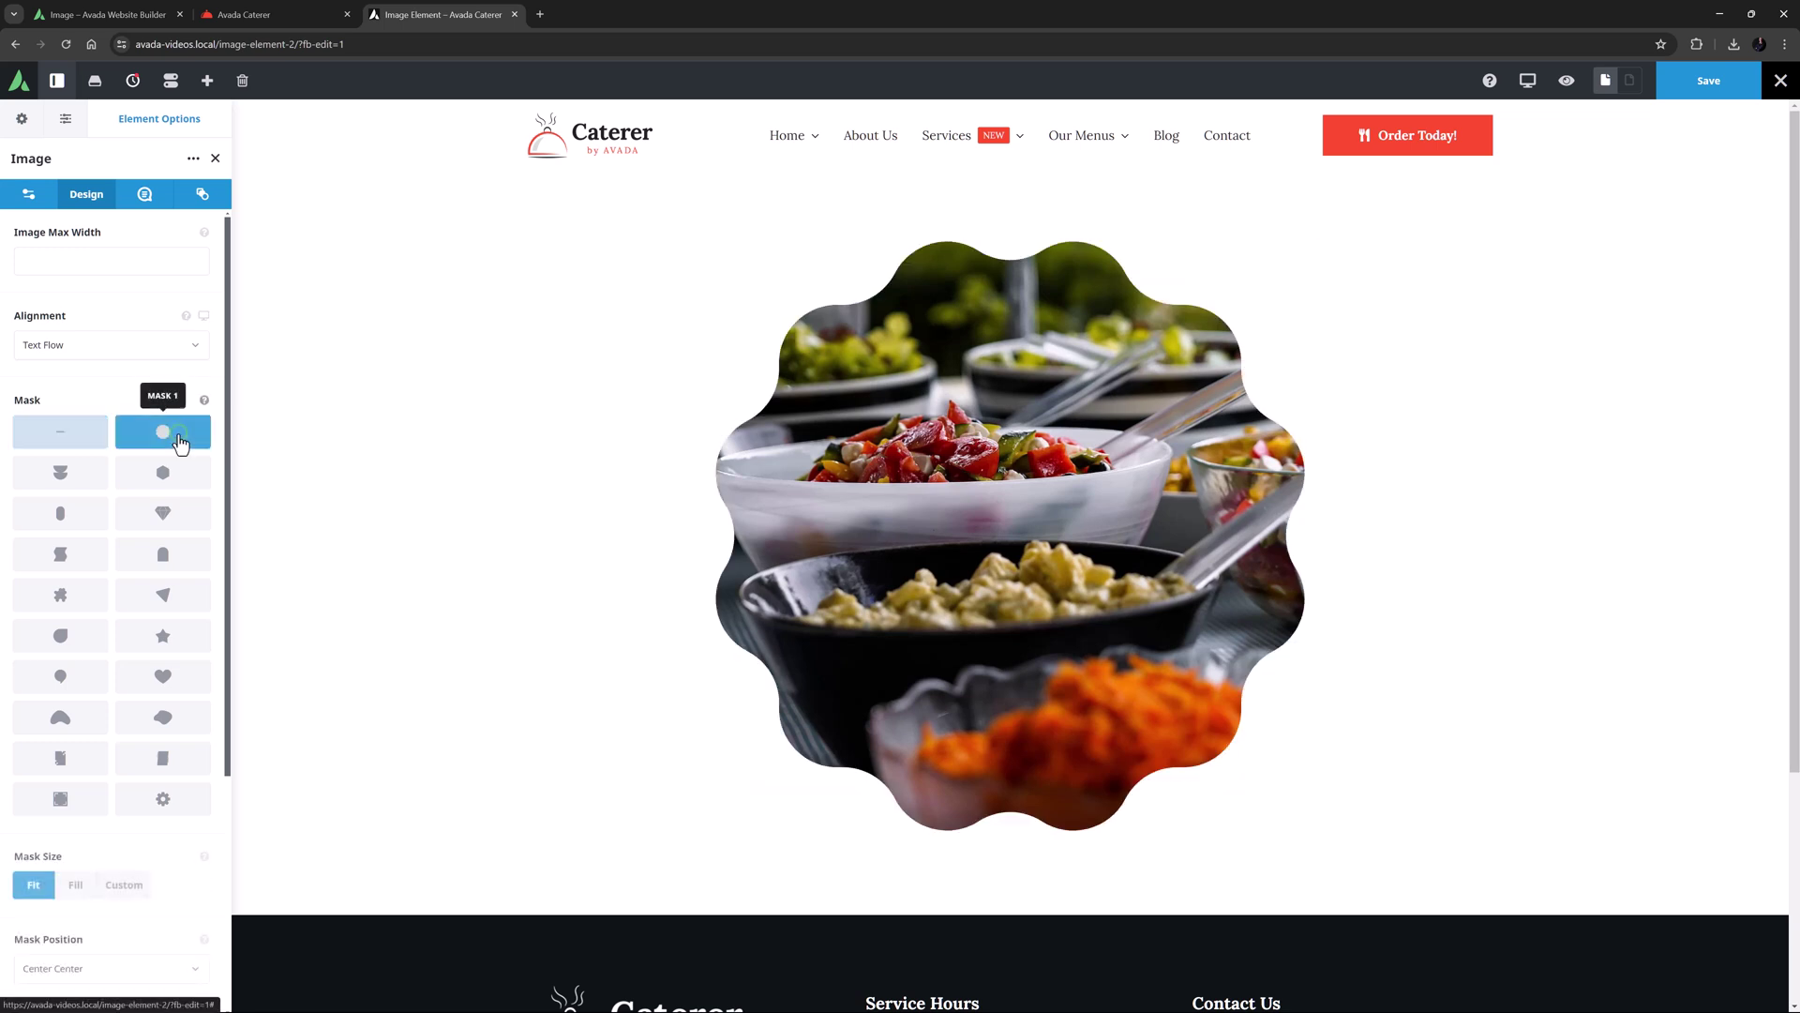
pyautogui.click(163, 473)
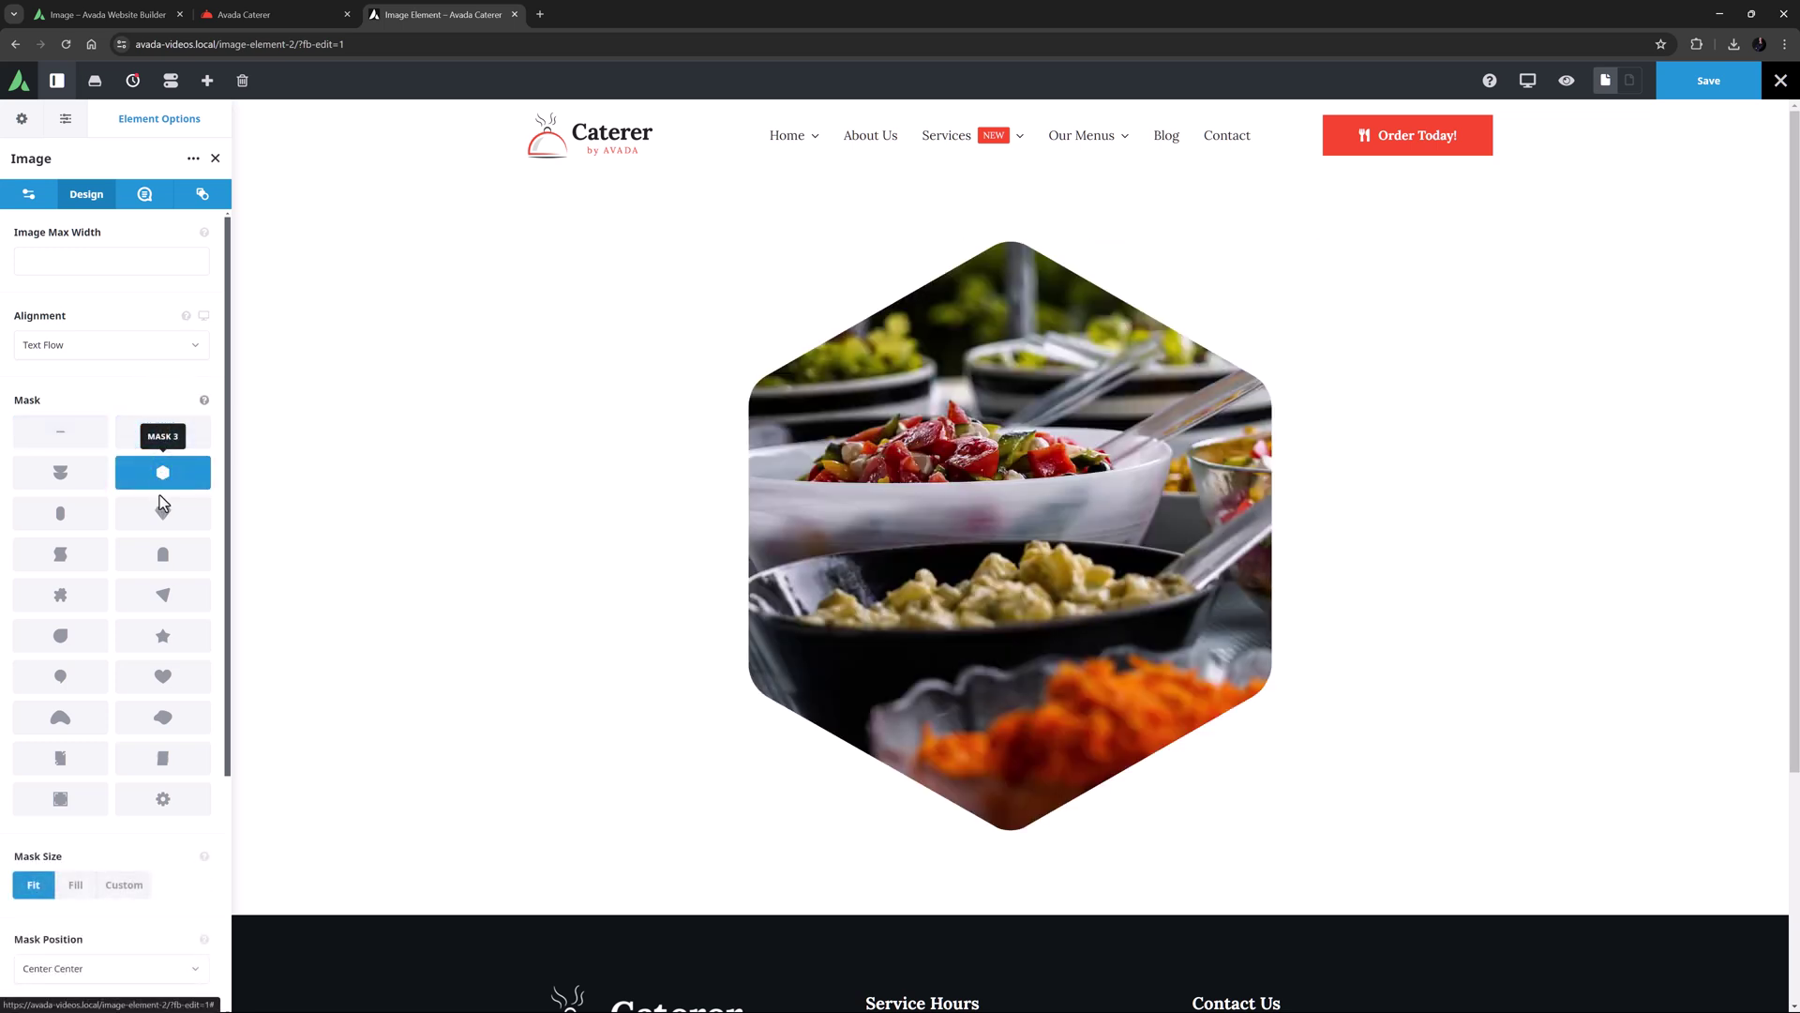
pyautogui.click(163, 520)
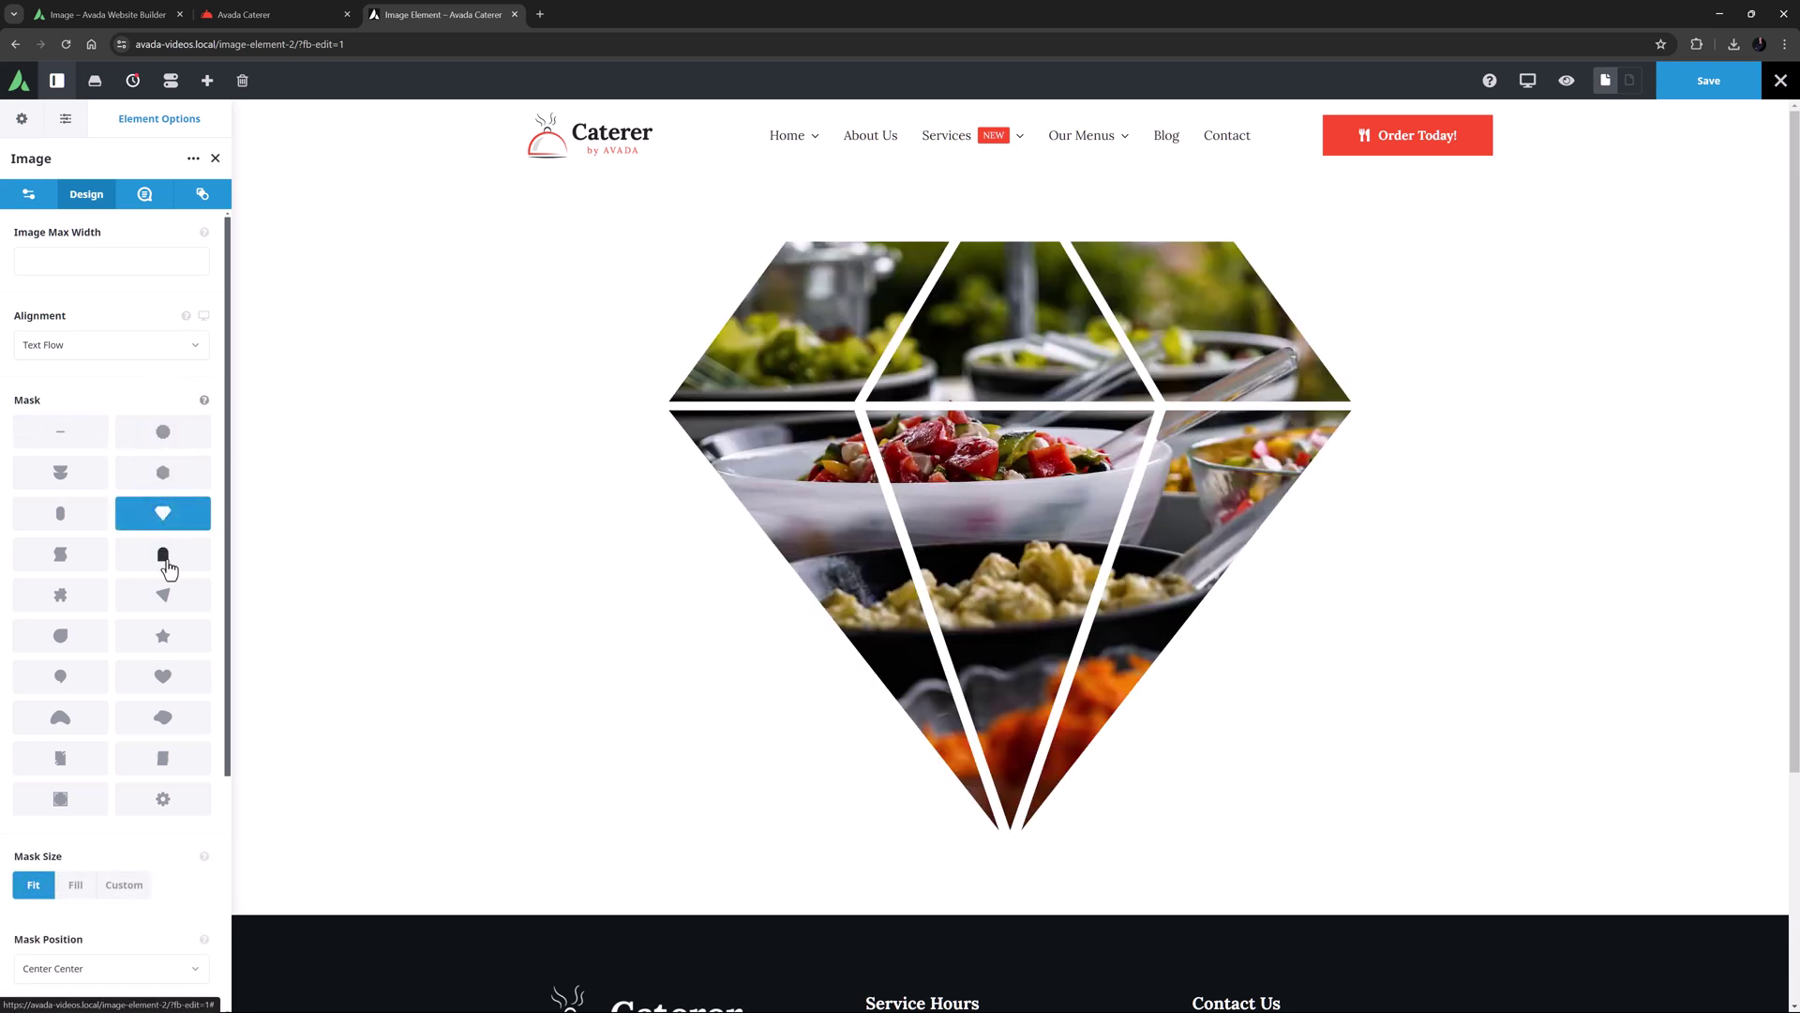
pyautogui.click(166, 560)
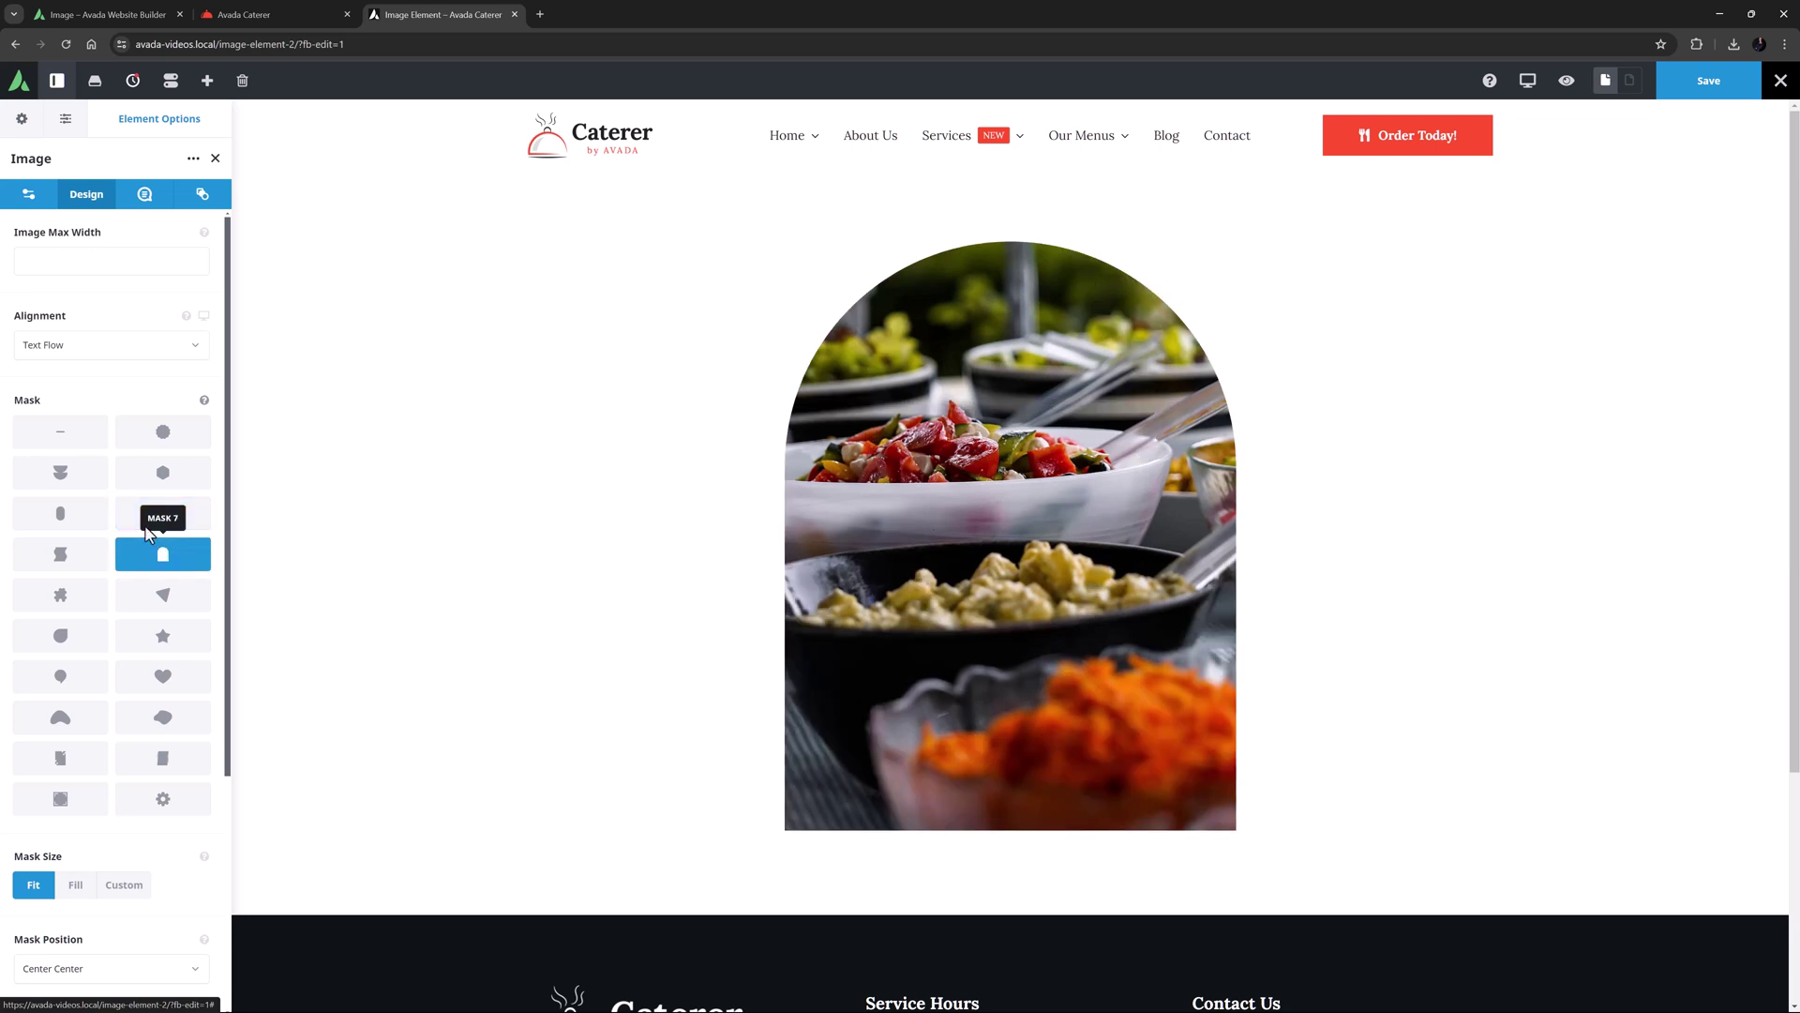
pyautogui.click(59, 435)
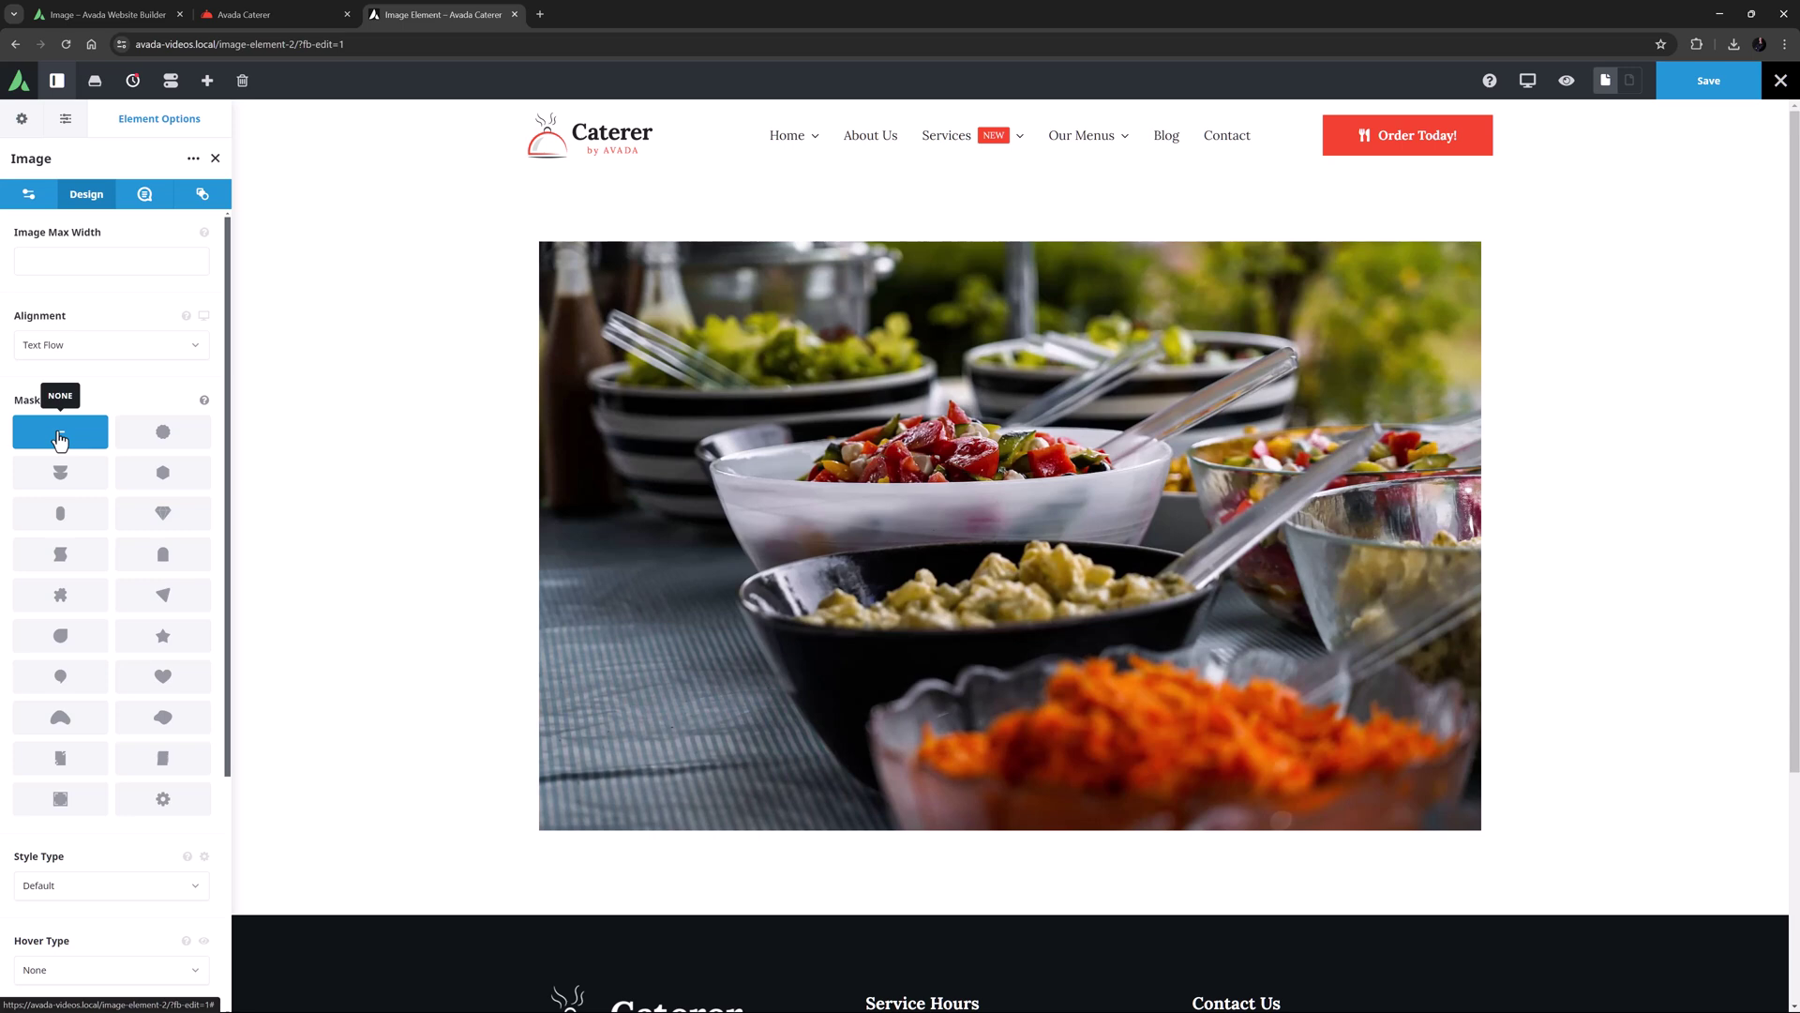
# Set the image's Style Type to Drop Shadow.
pyautogui.scroll(-3, 60, 438)
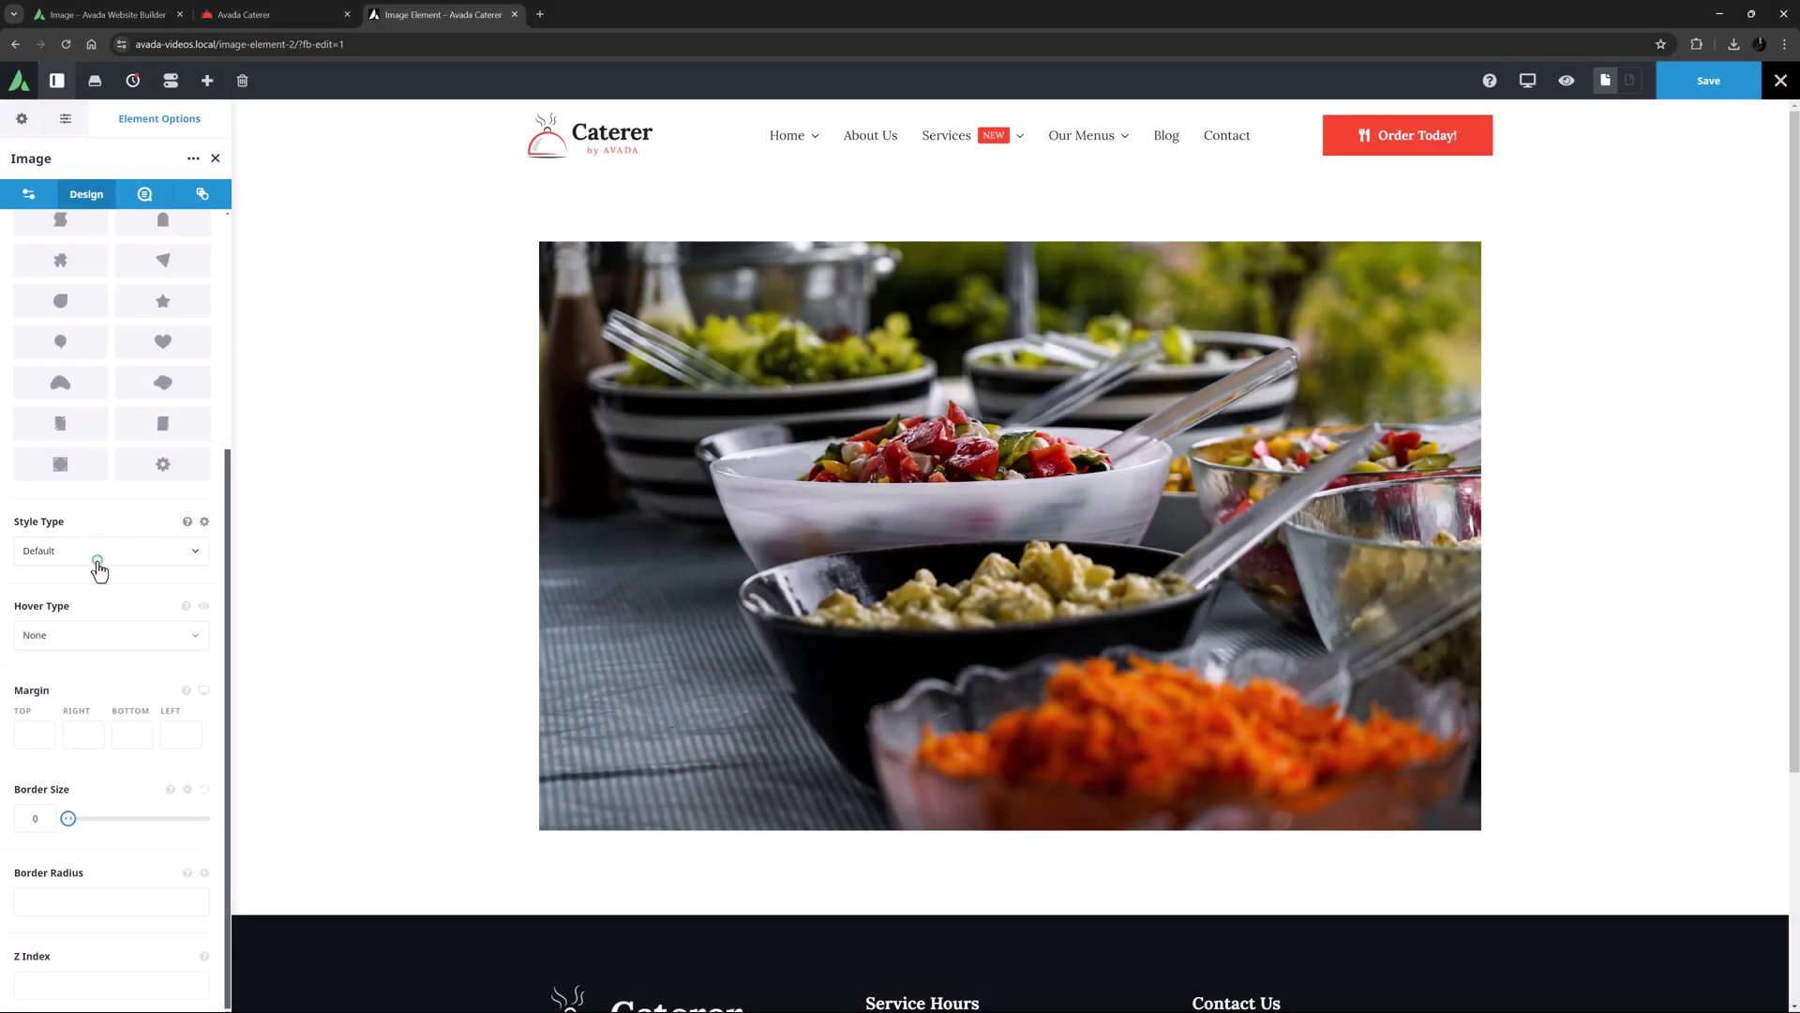
pyautogui.click(98, 559)
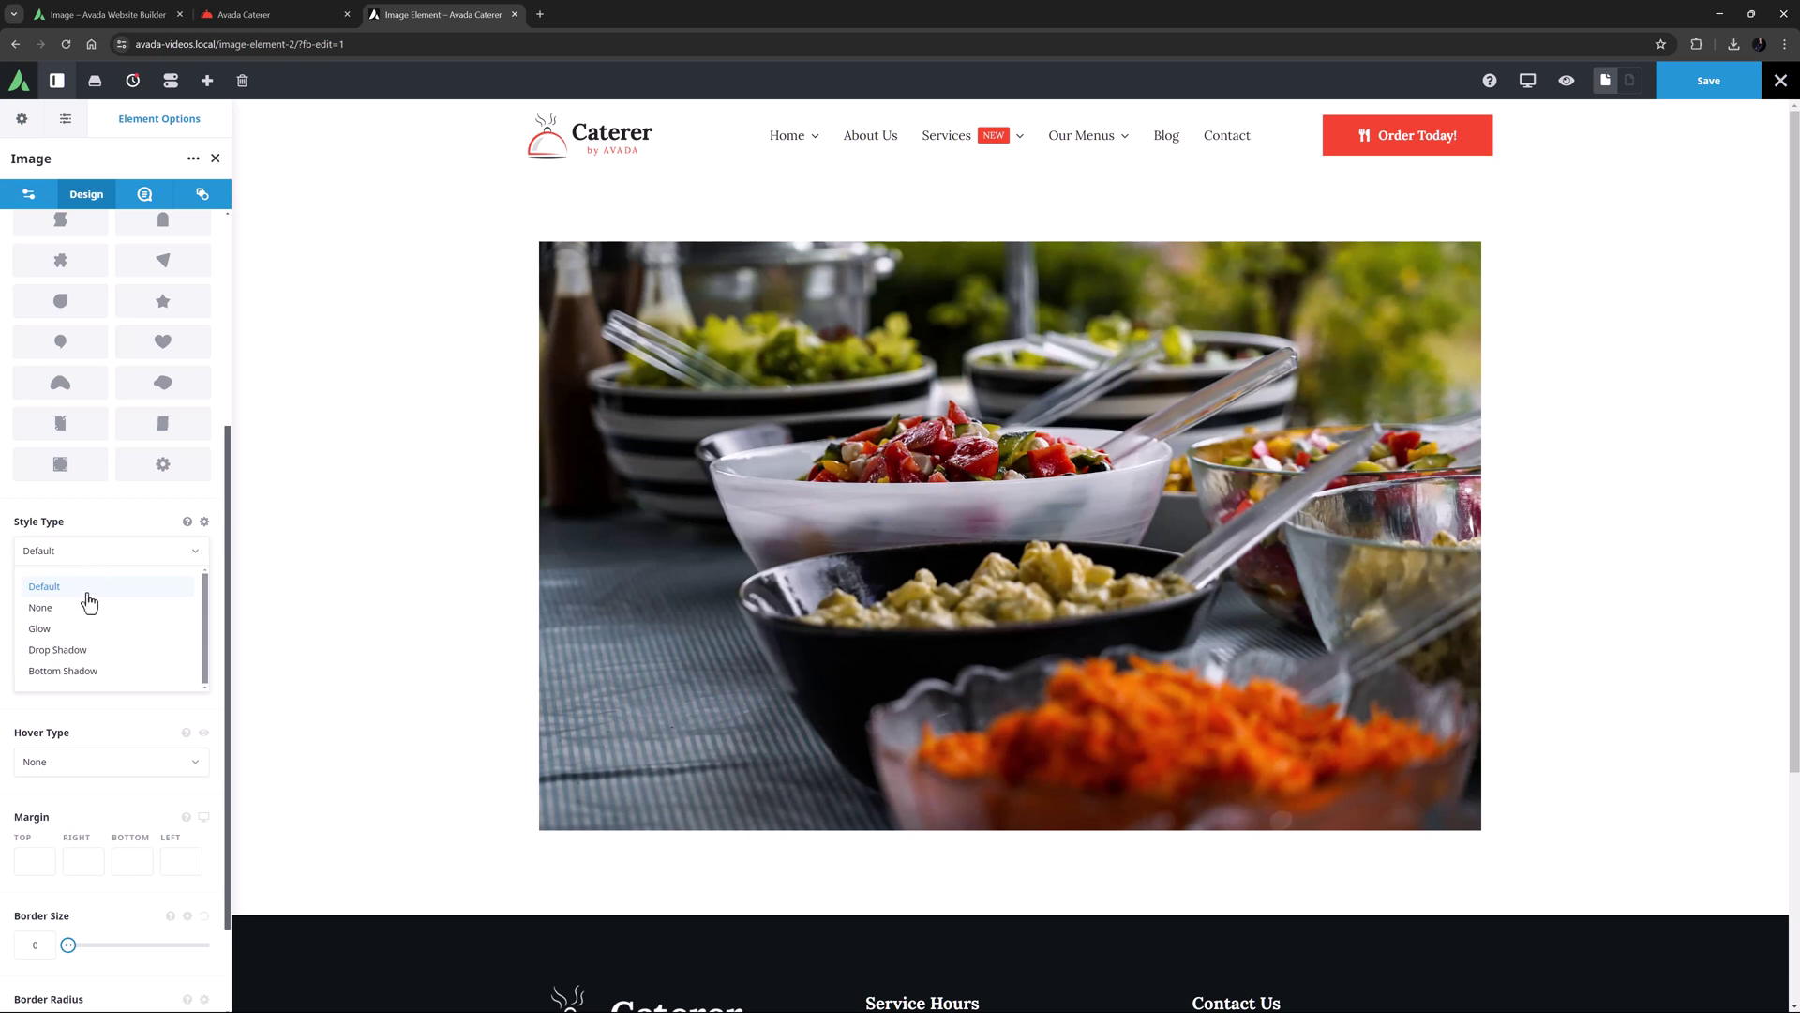
pyautogui.click(81, 648)
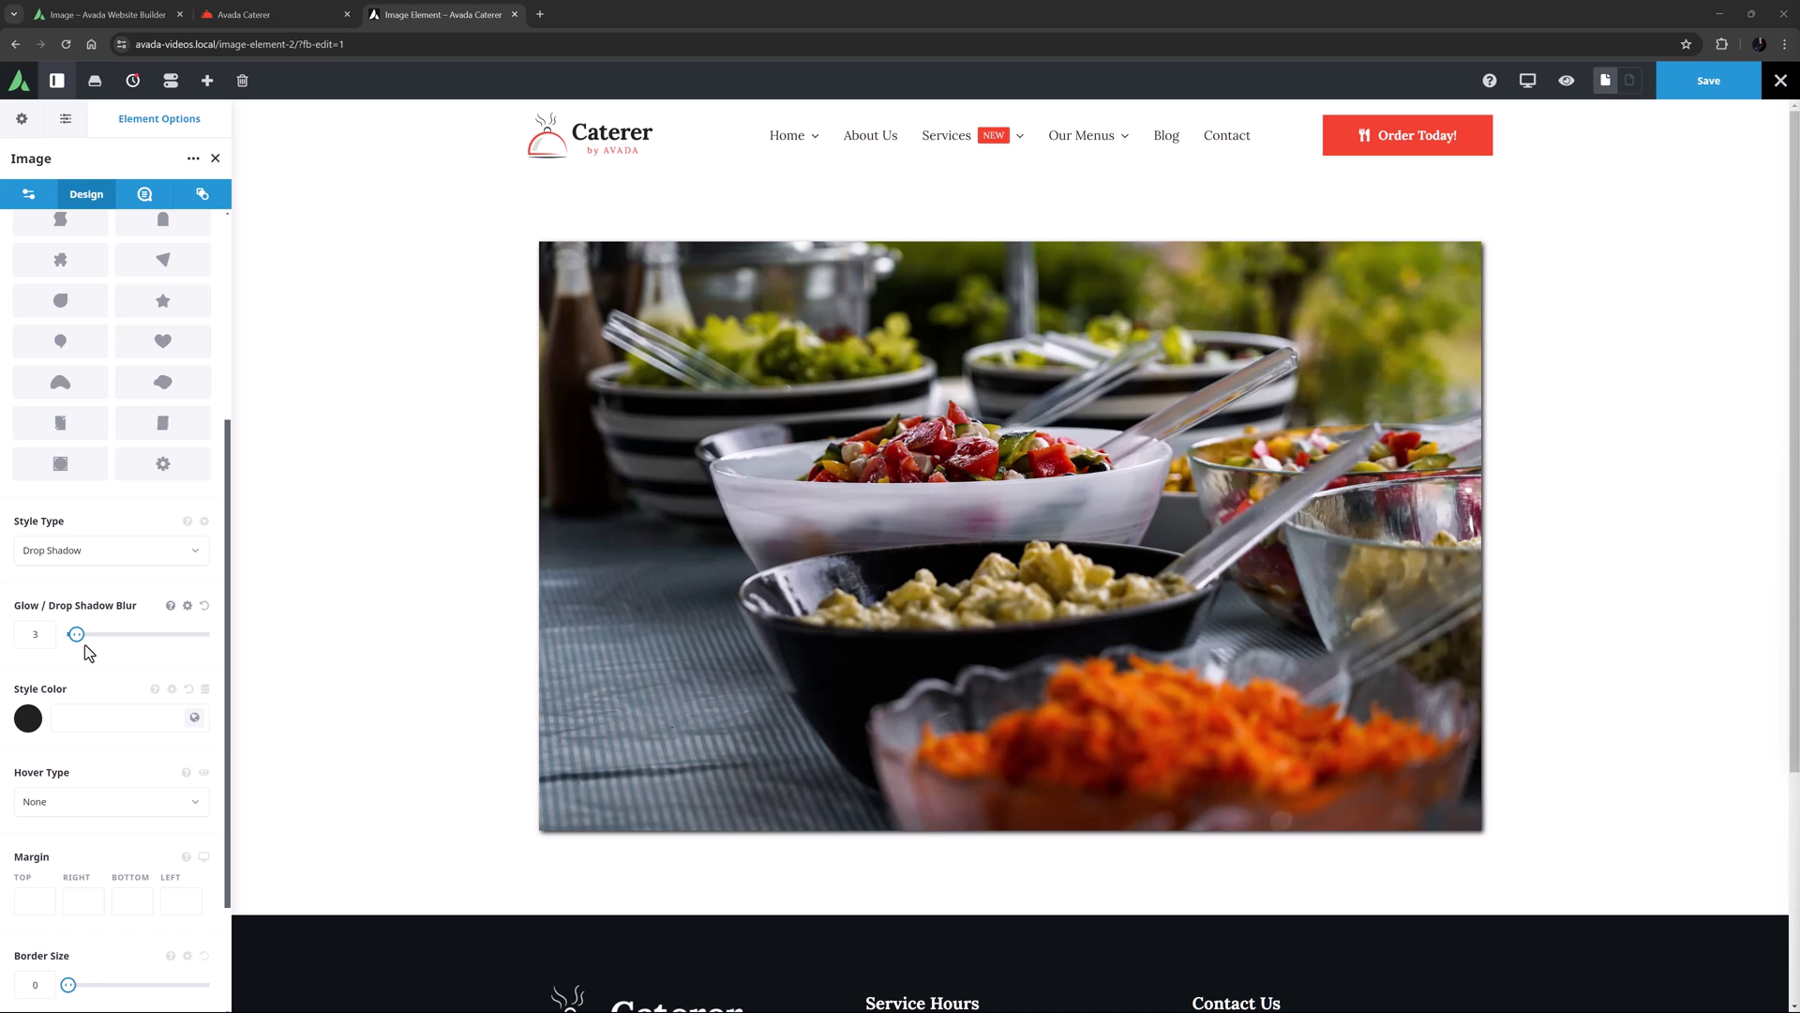
# Set the salad image's Hover Type to Lift Up.
pyautogui.click(85, 810)
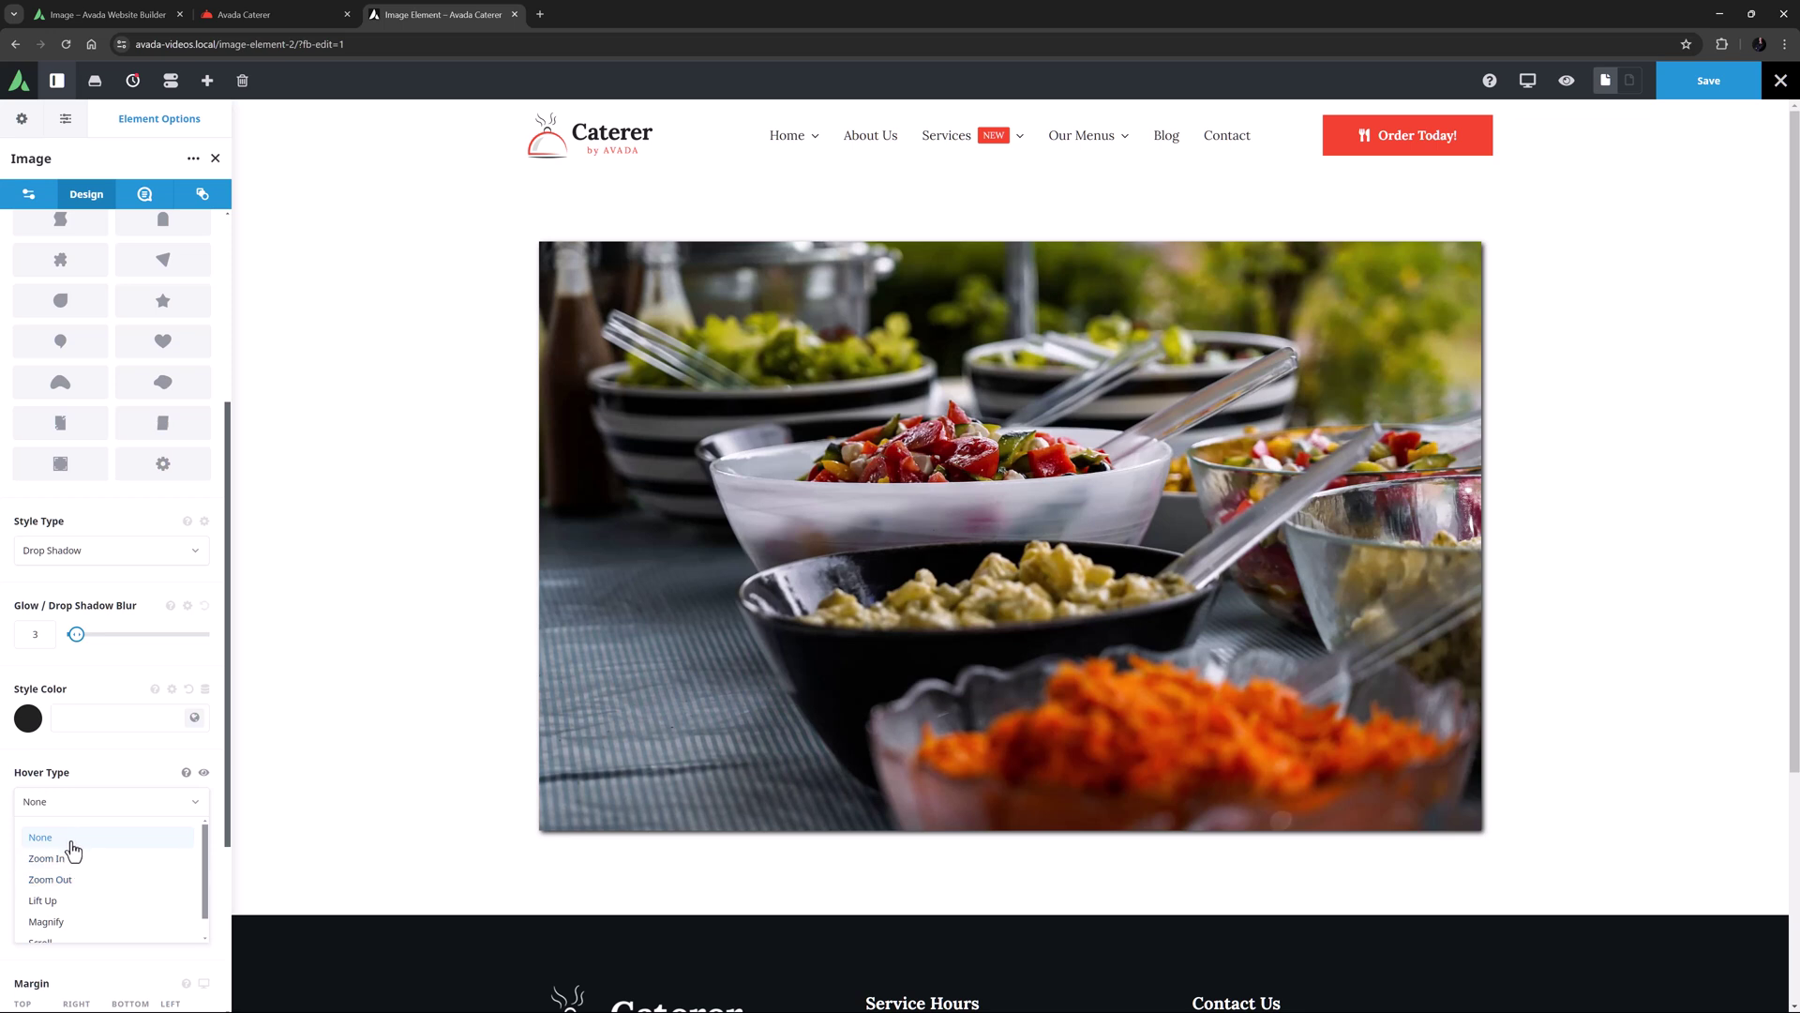
pyautogui.click(49, 900)
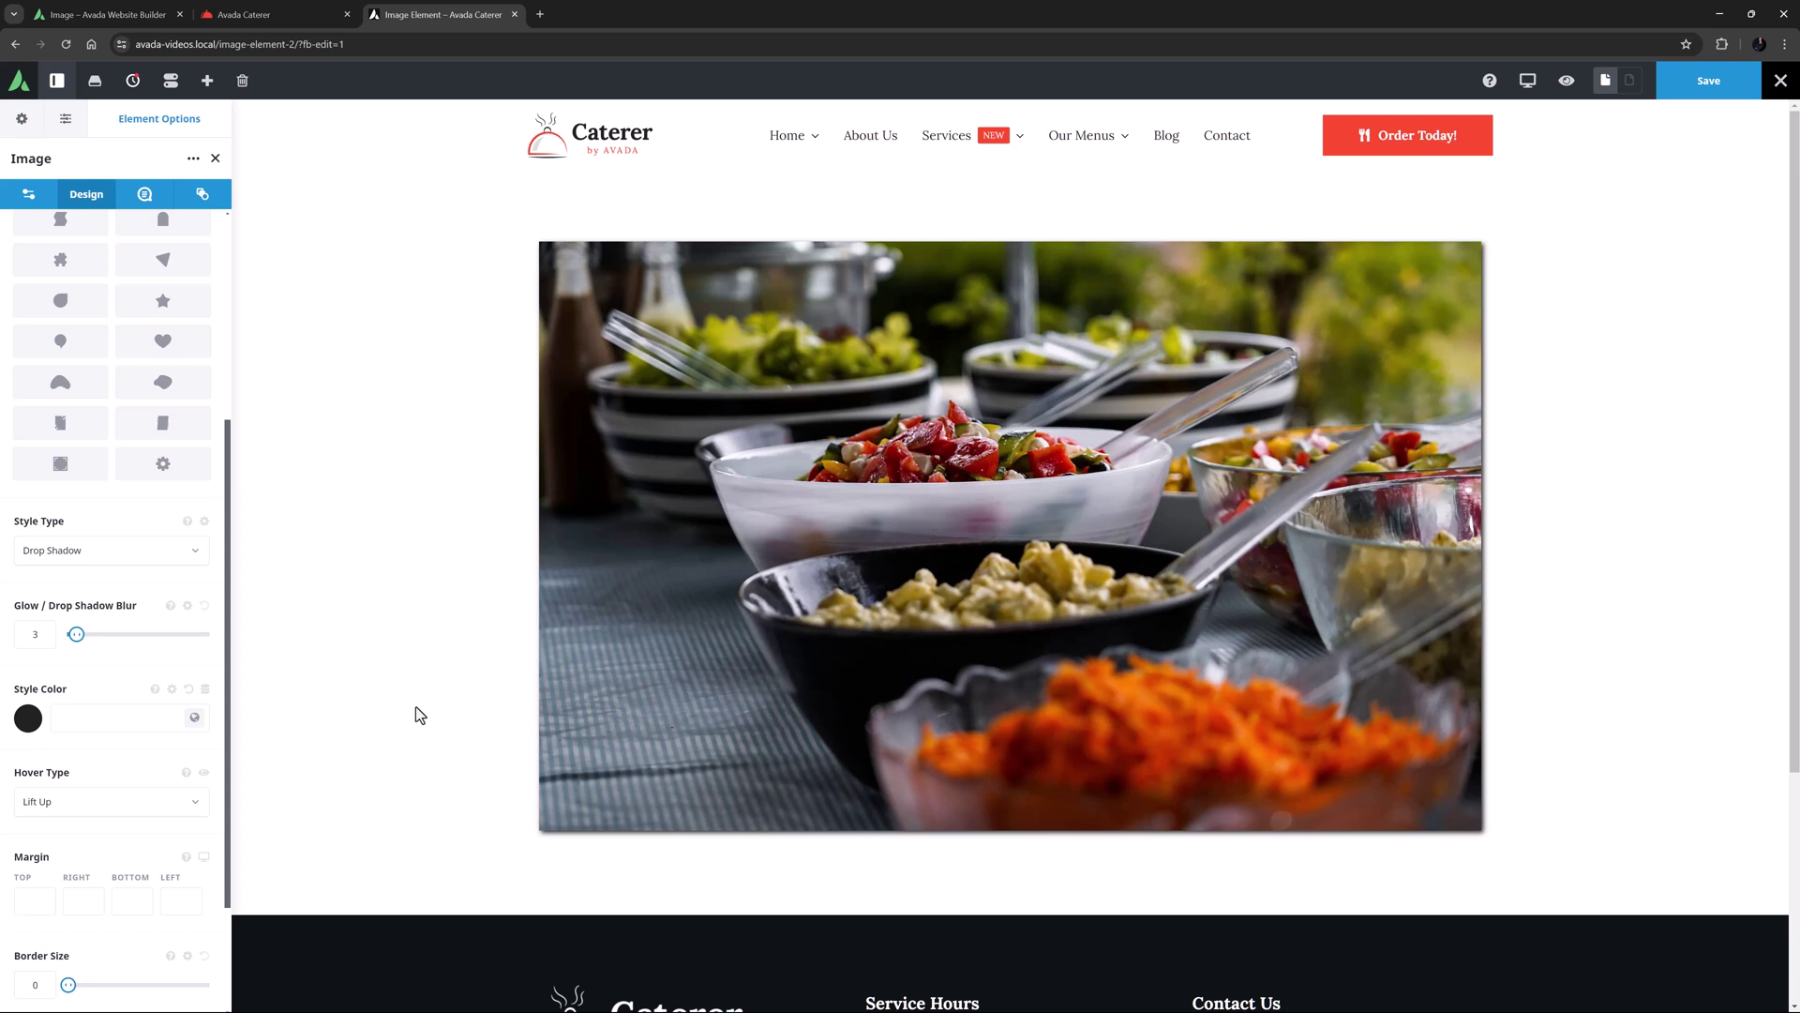
pyautogui.scroll(-2, 105, 702)
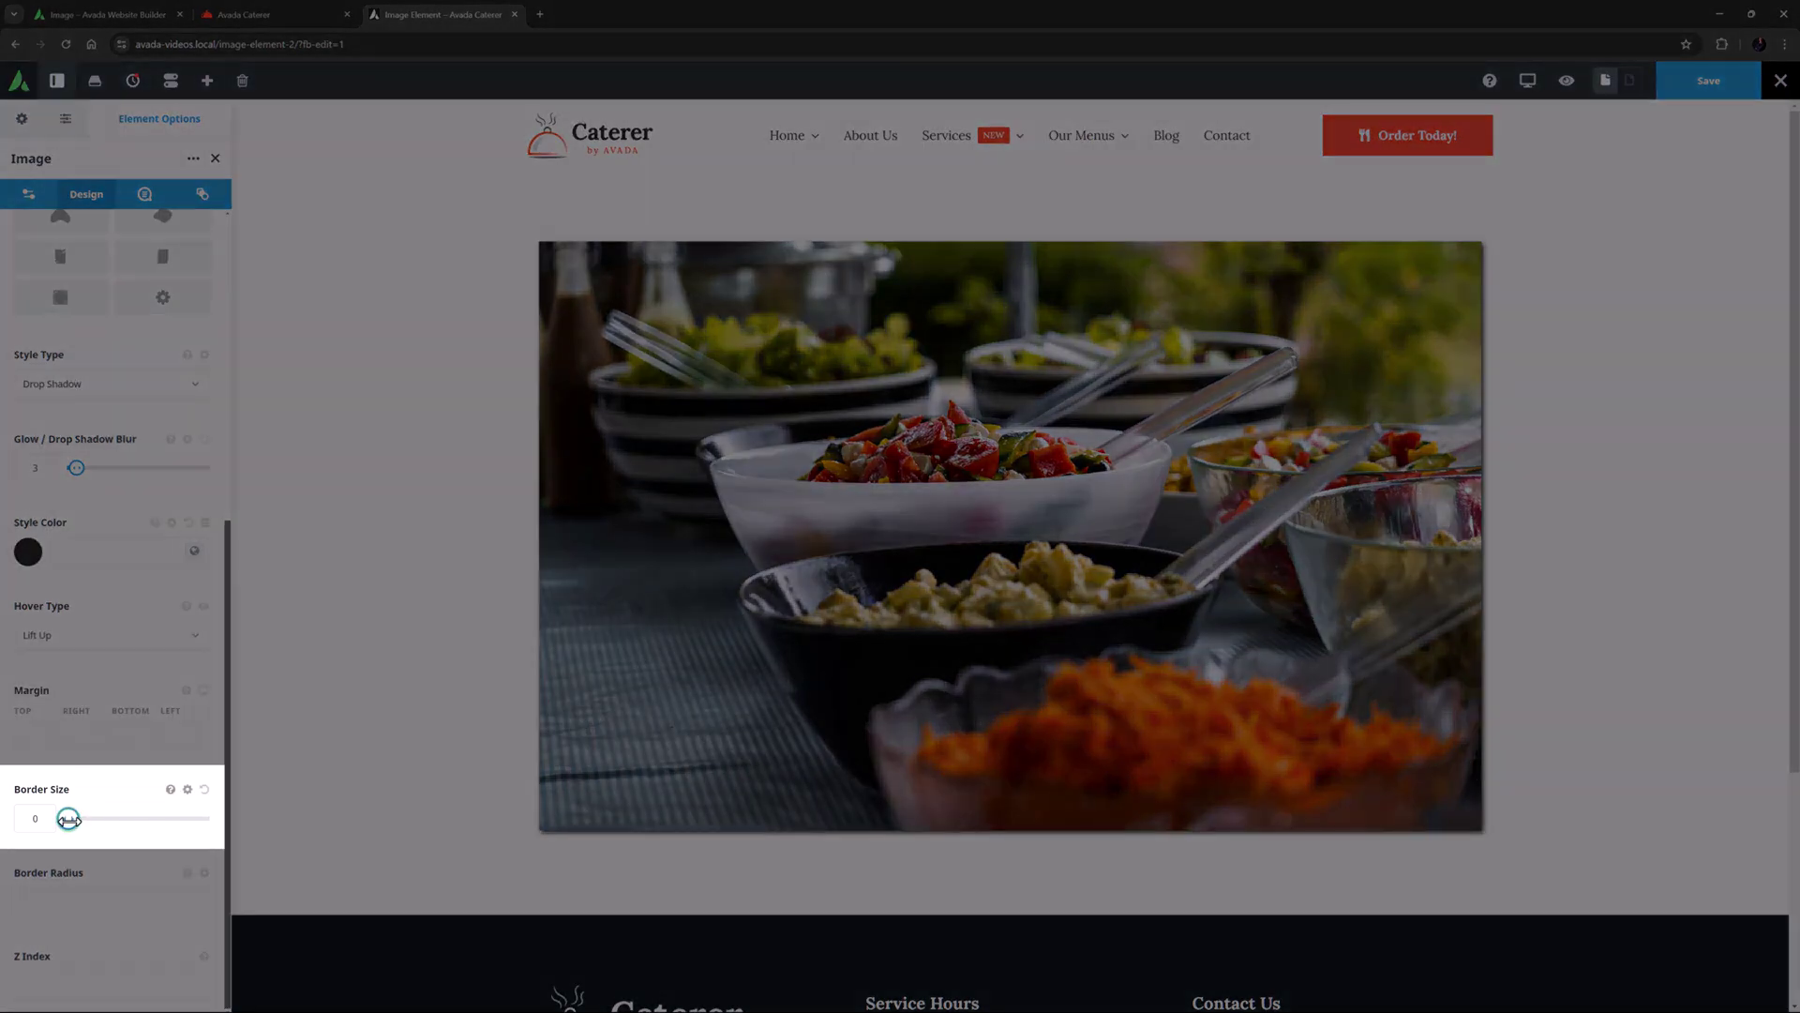
pyautogui.moveTo(67, 818); pyautogui.dragTo(75, 820)
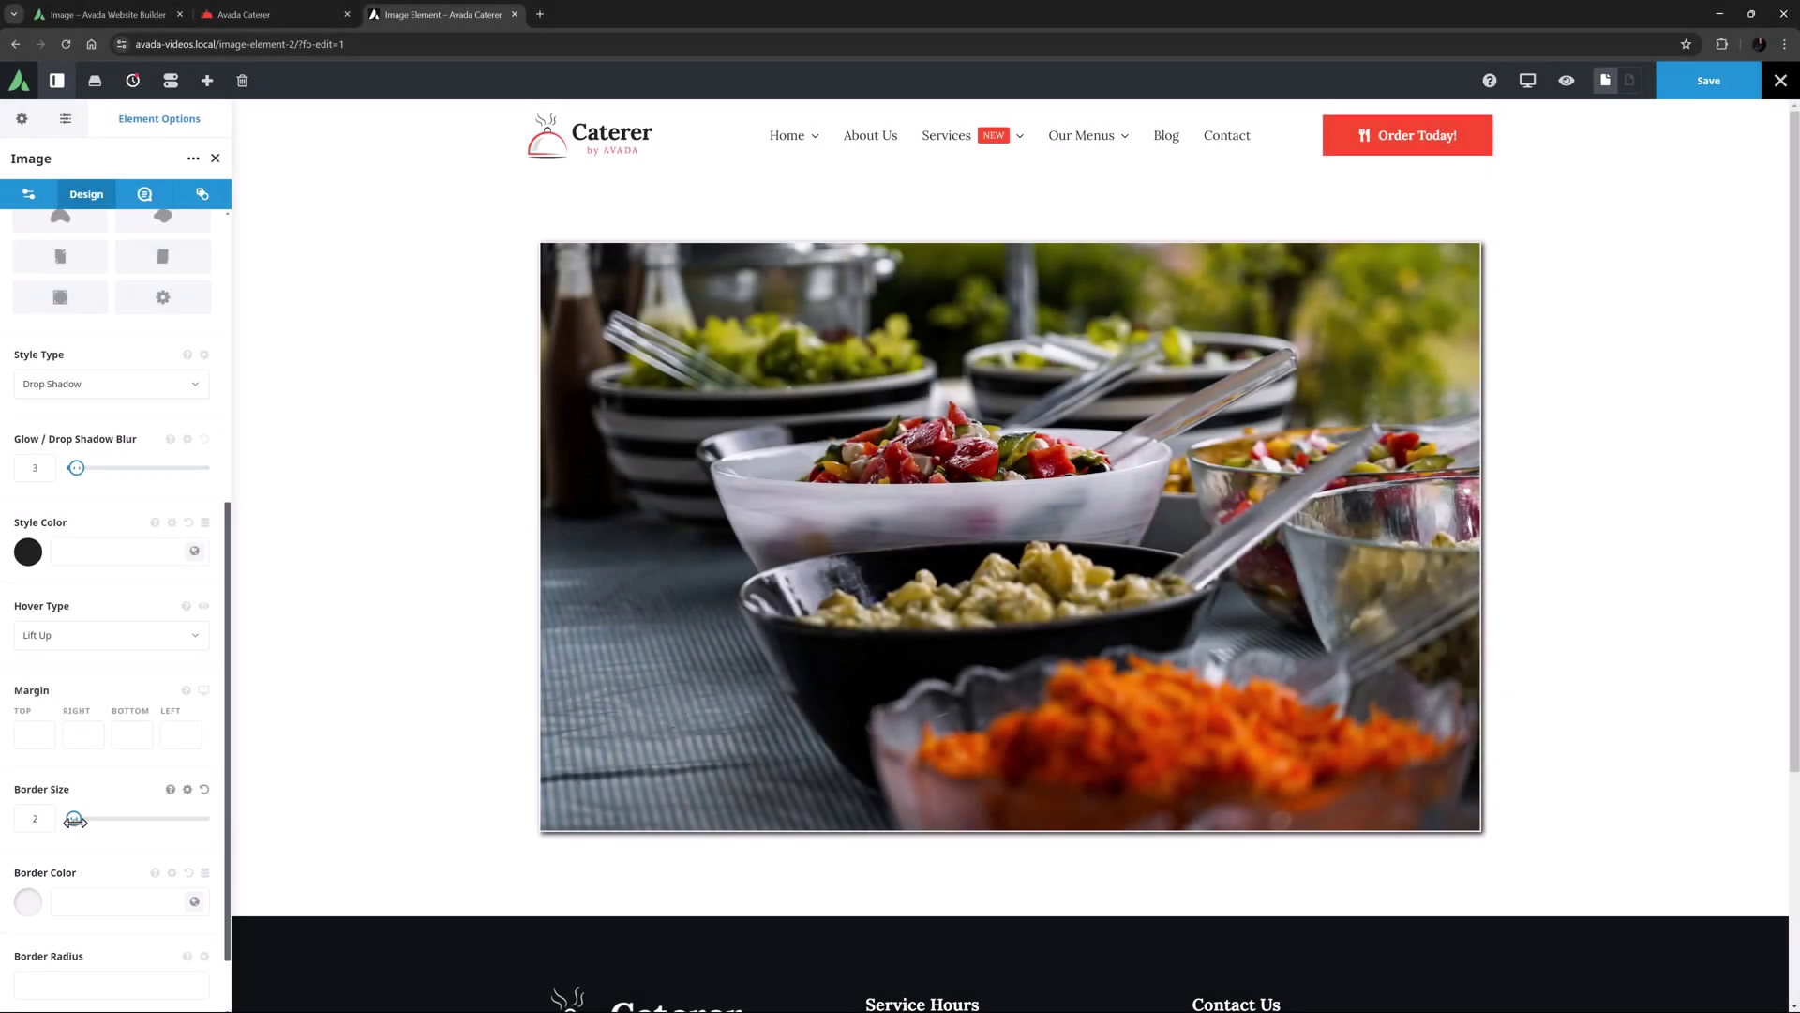
pyautogui.moveTo(74, 819); pyautogui.dragTo(68, 819)
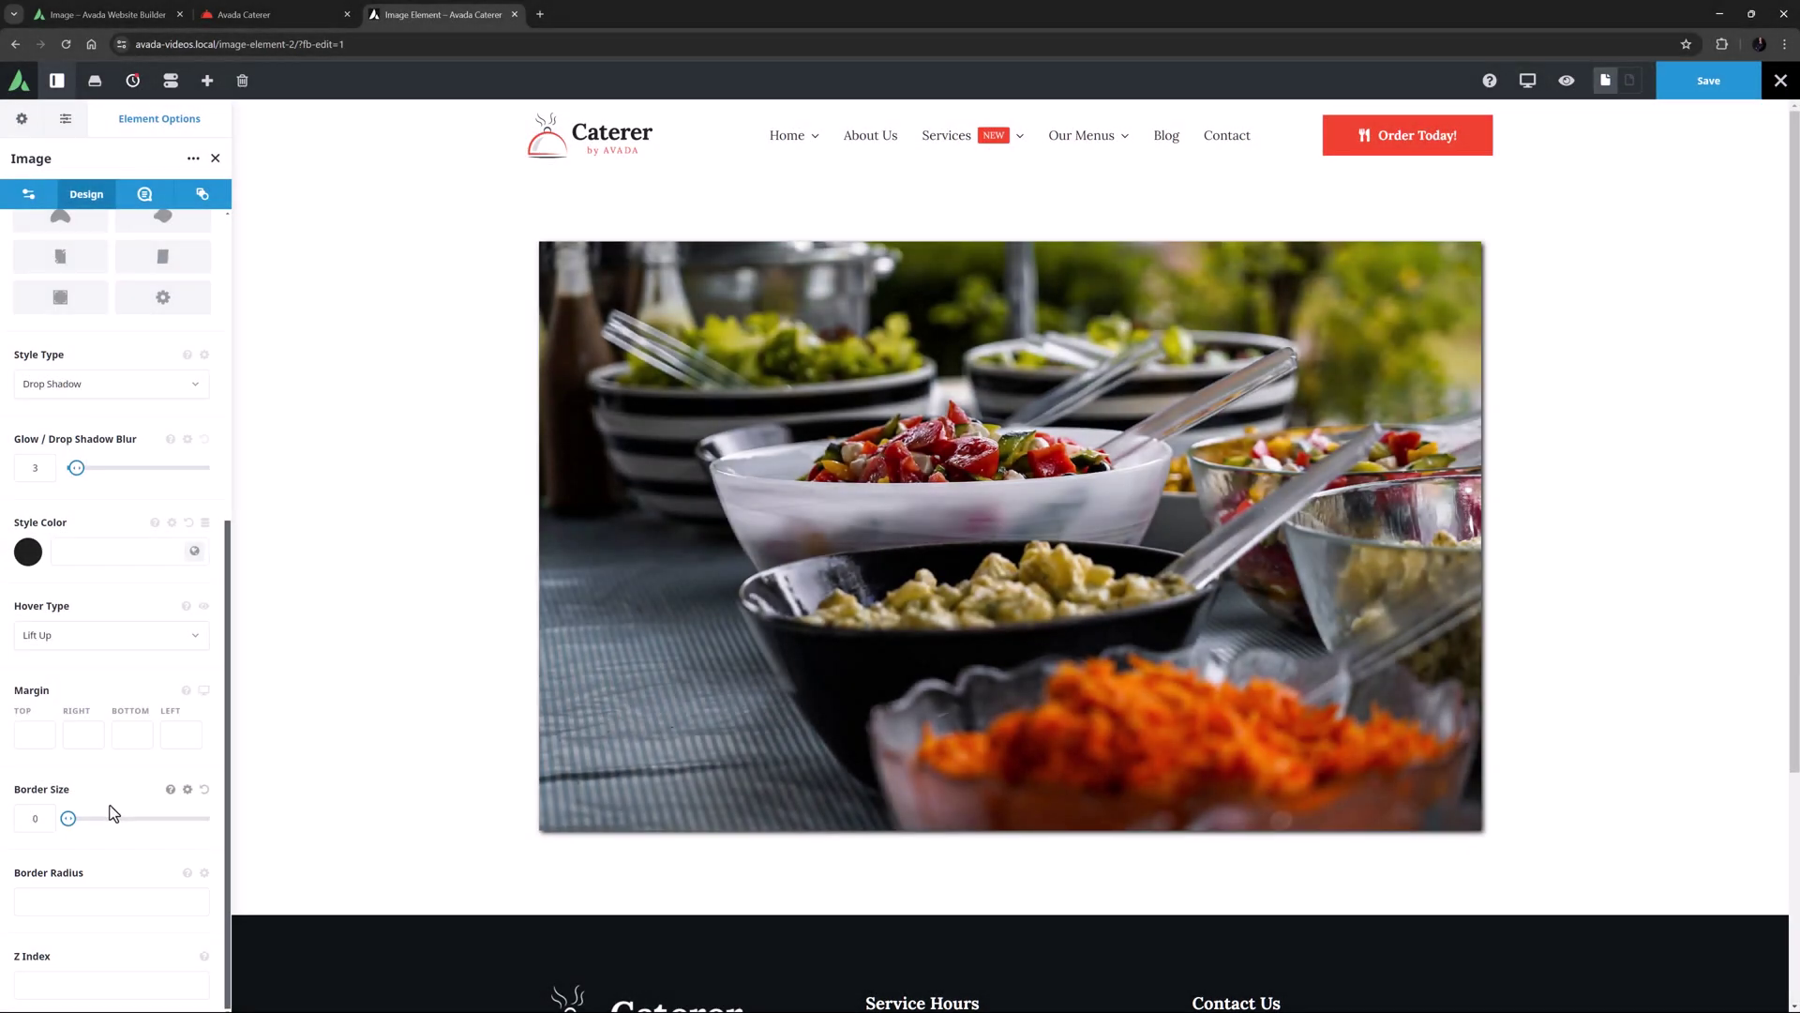
pyautogui.click(79, 894)
pyautogui.write('20px')
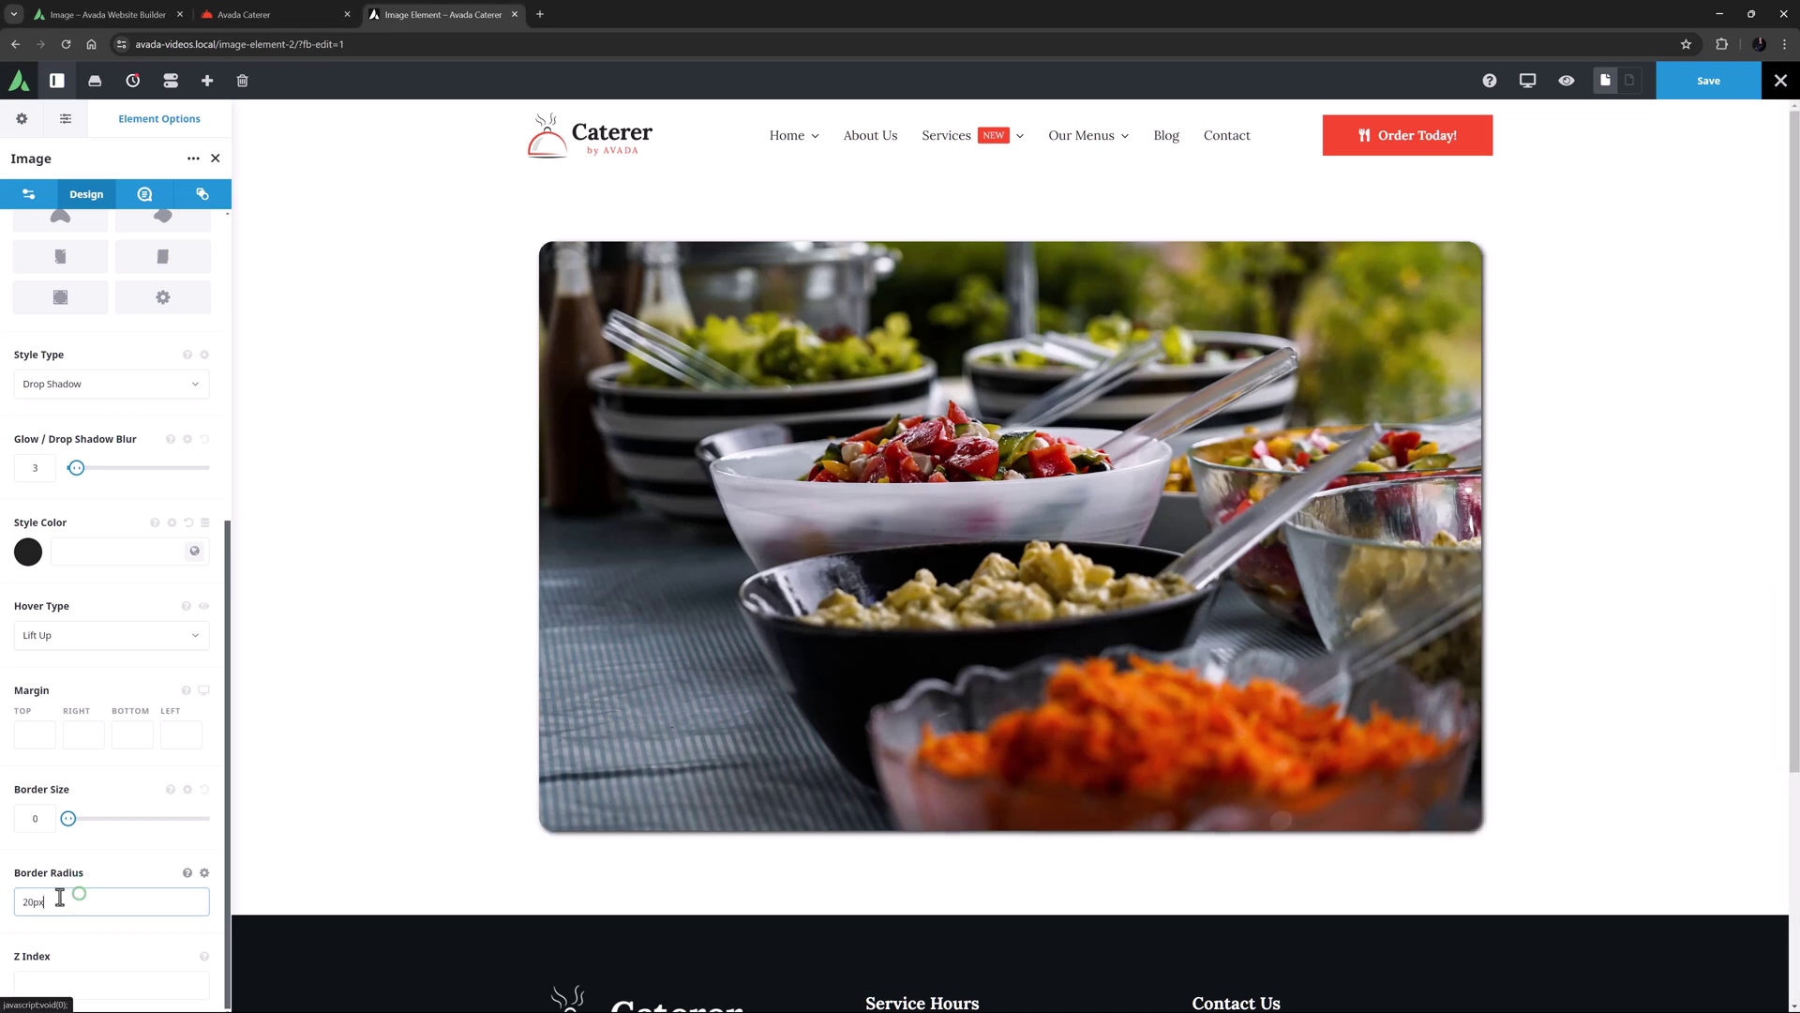
pyautogui.doubleClick(25, 898)
pyautogui.write('round')
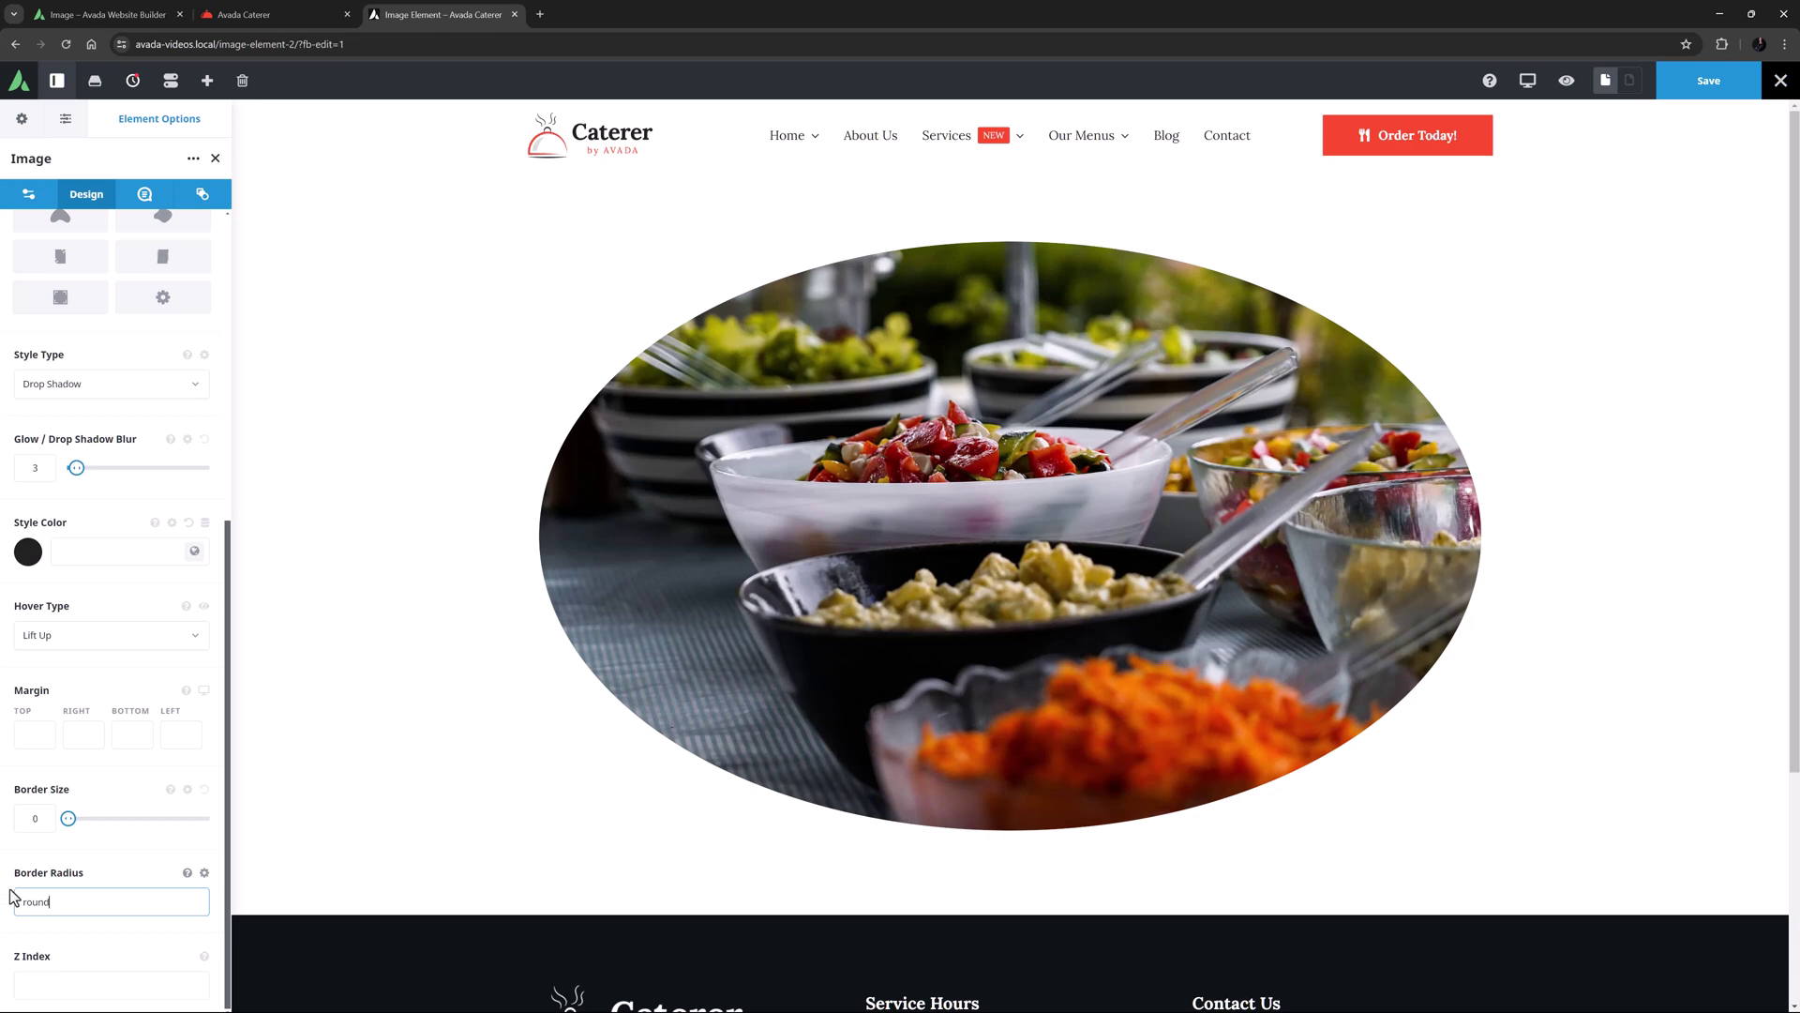
pyautogui.moveTo(60, 902); pyautogui.dragTo(13, 898)
pyautogui.press('BackSpace')
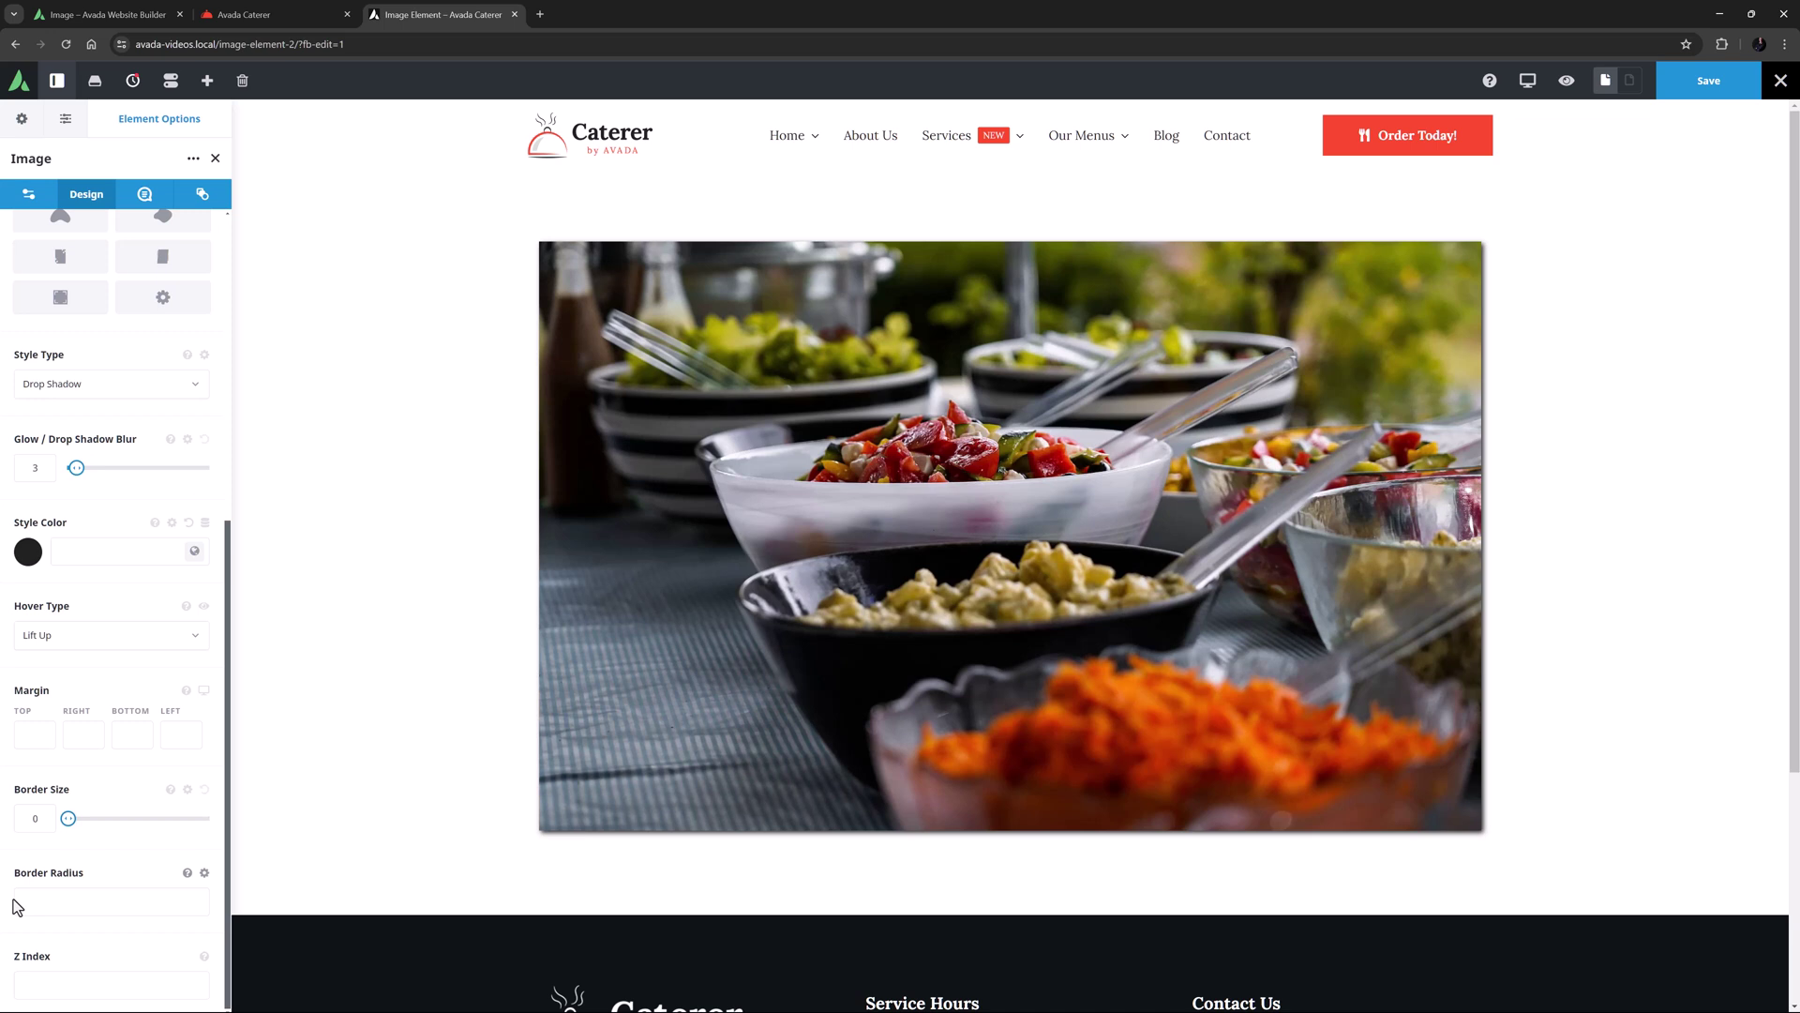
# Show the salad image's Caption settings, which have Caption set to Off.
pyautogui.click(145, 194)
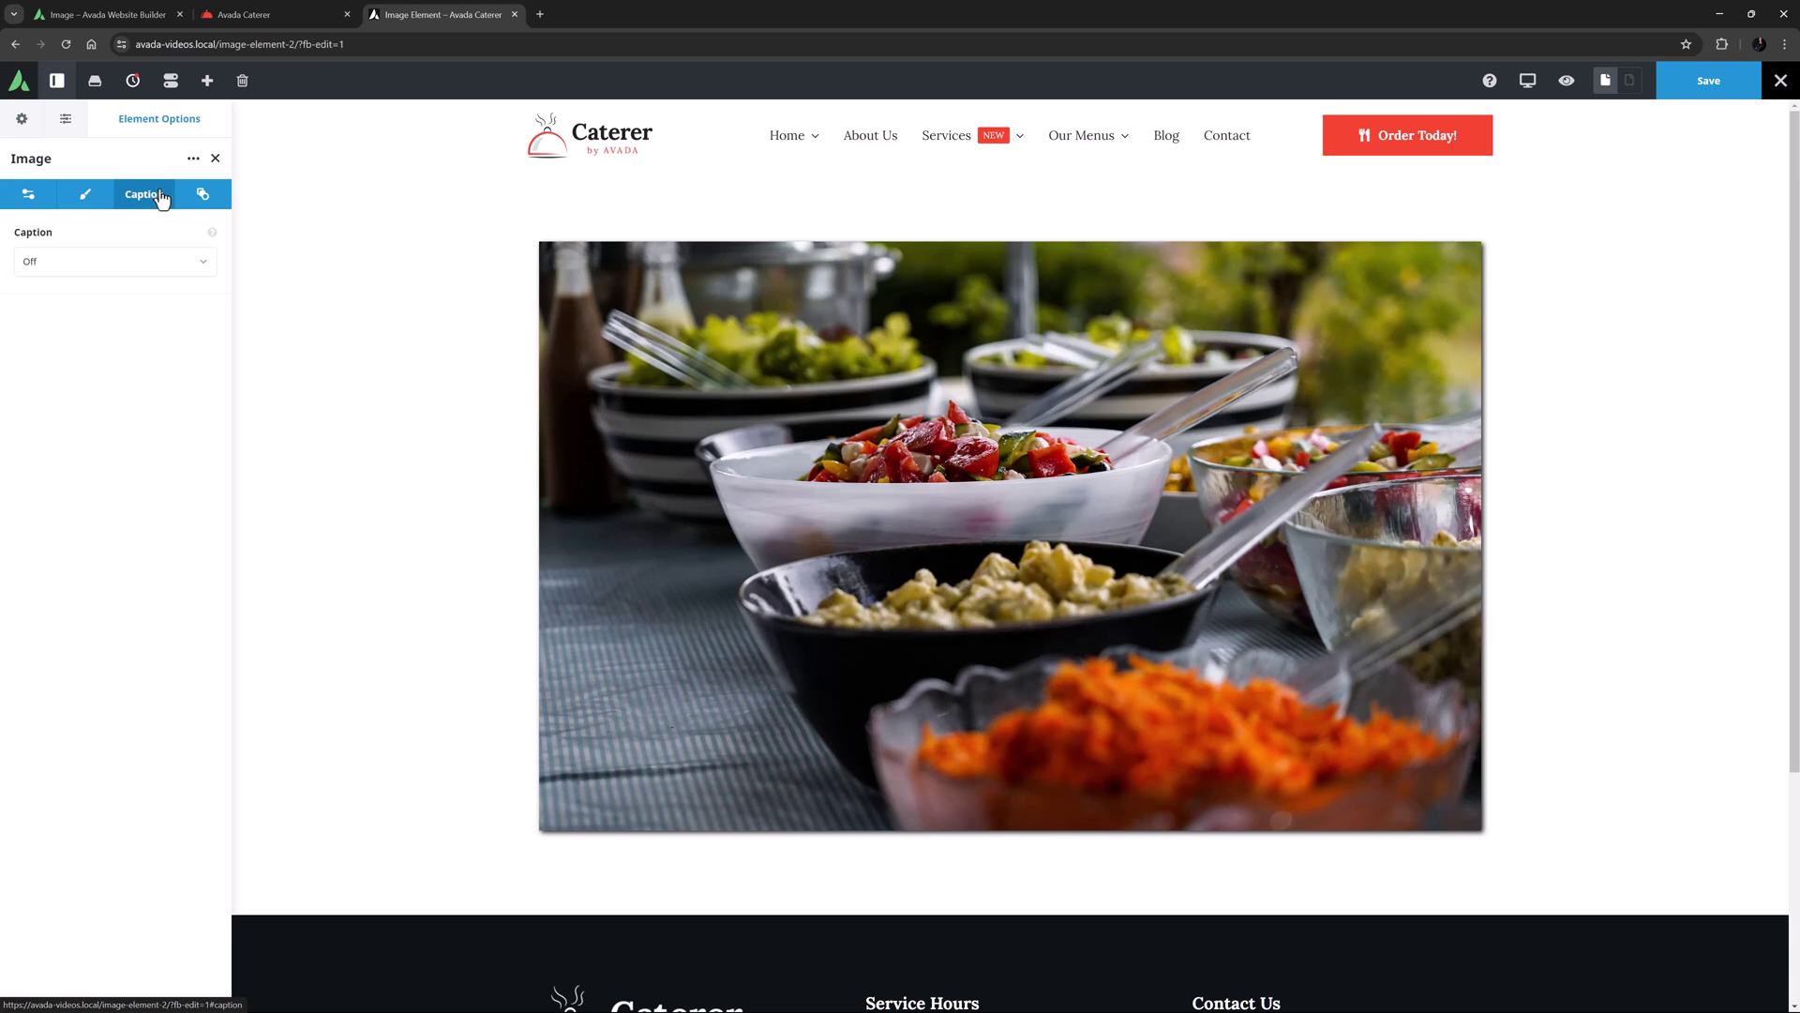
# In the image's Extras settings, set Animation Type to Reveal With Color.
pyautogui.click(199, 195)
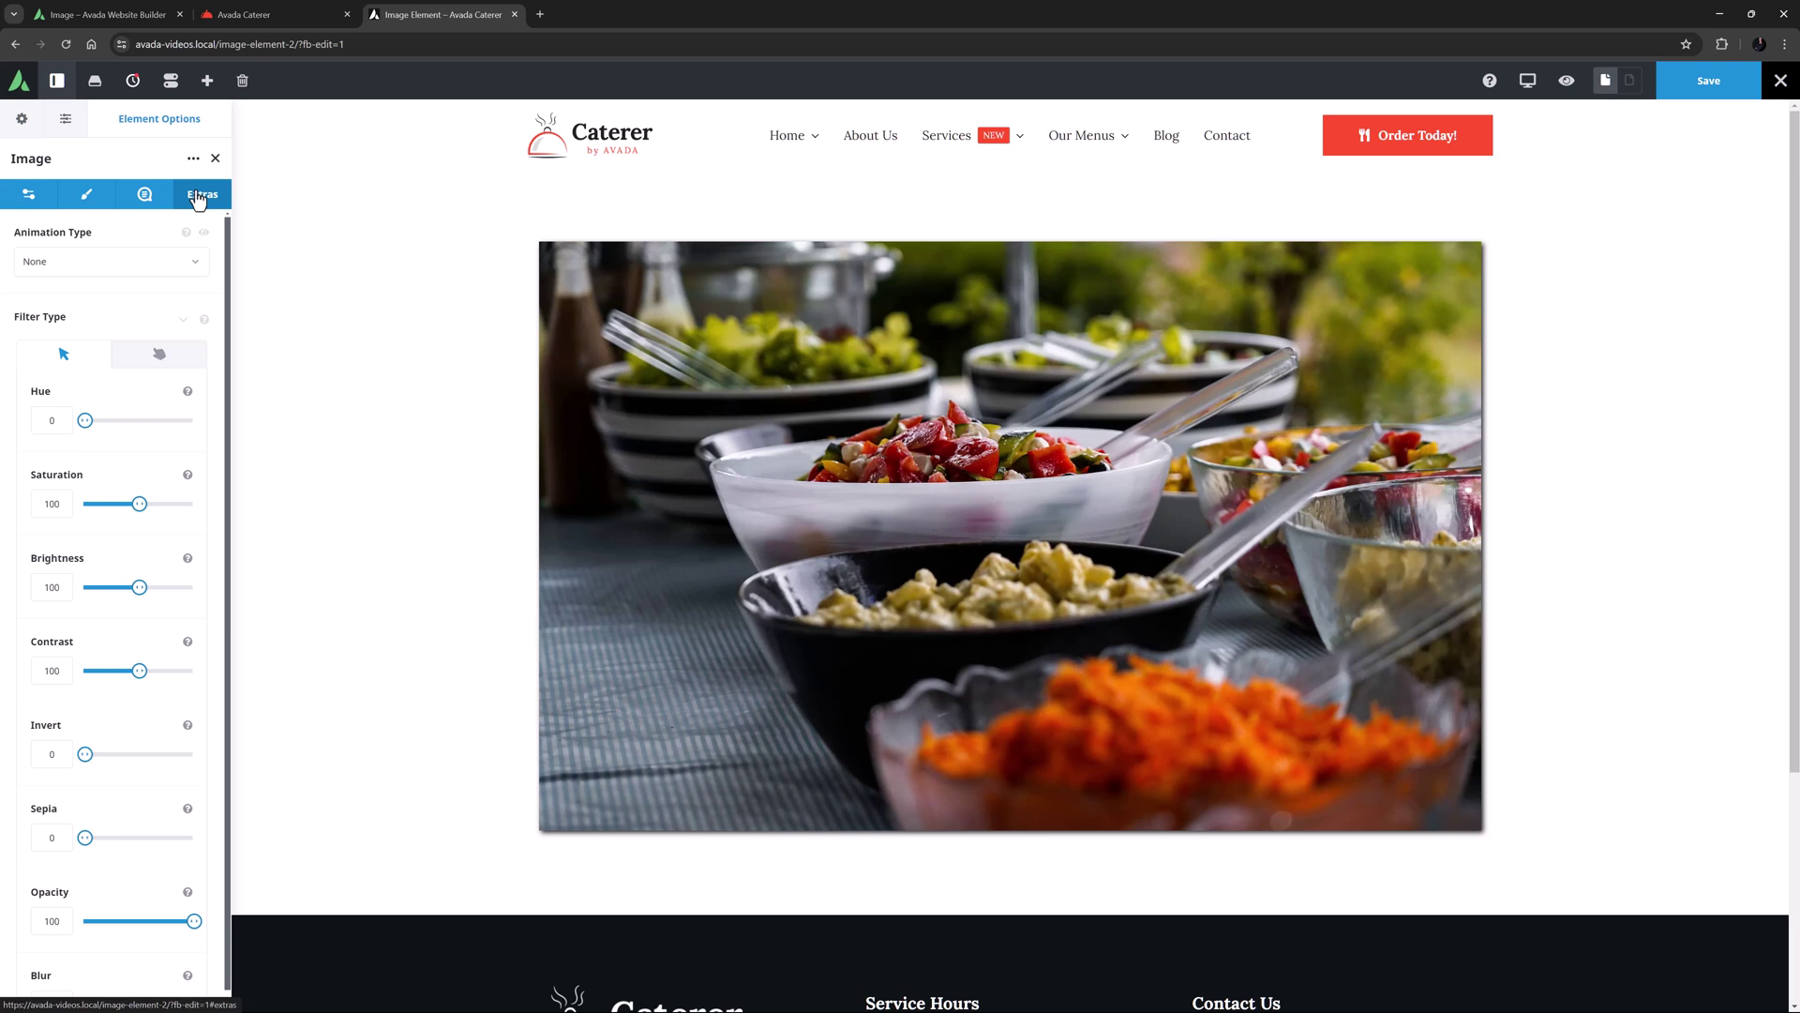
pyautogui.click(113, 263)
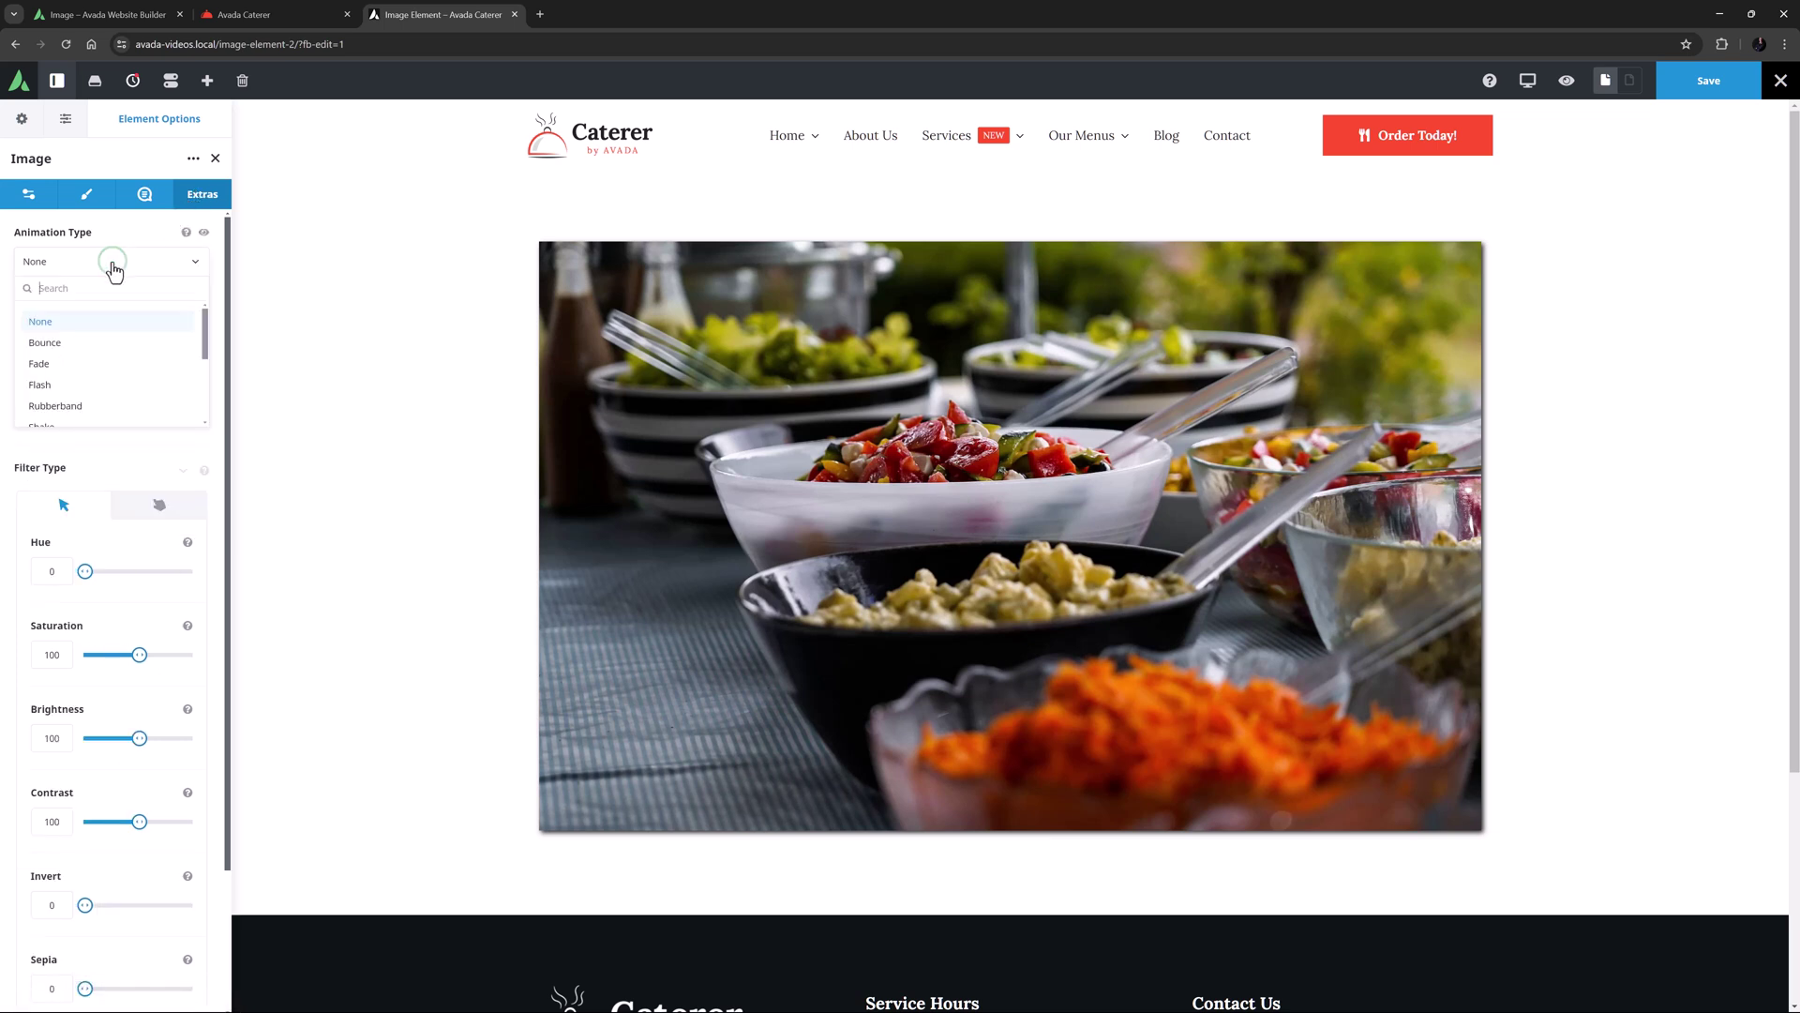
pyautogui.scroll(-1, 103, 347)
pyautogui.scroll(-1, 103, 347)
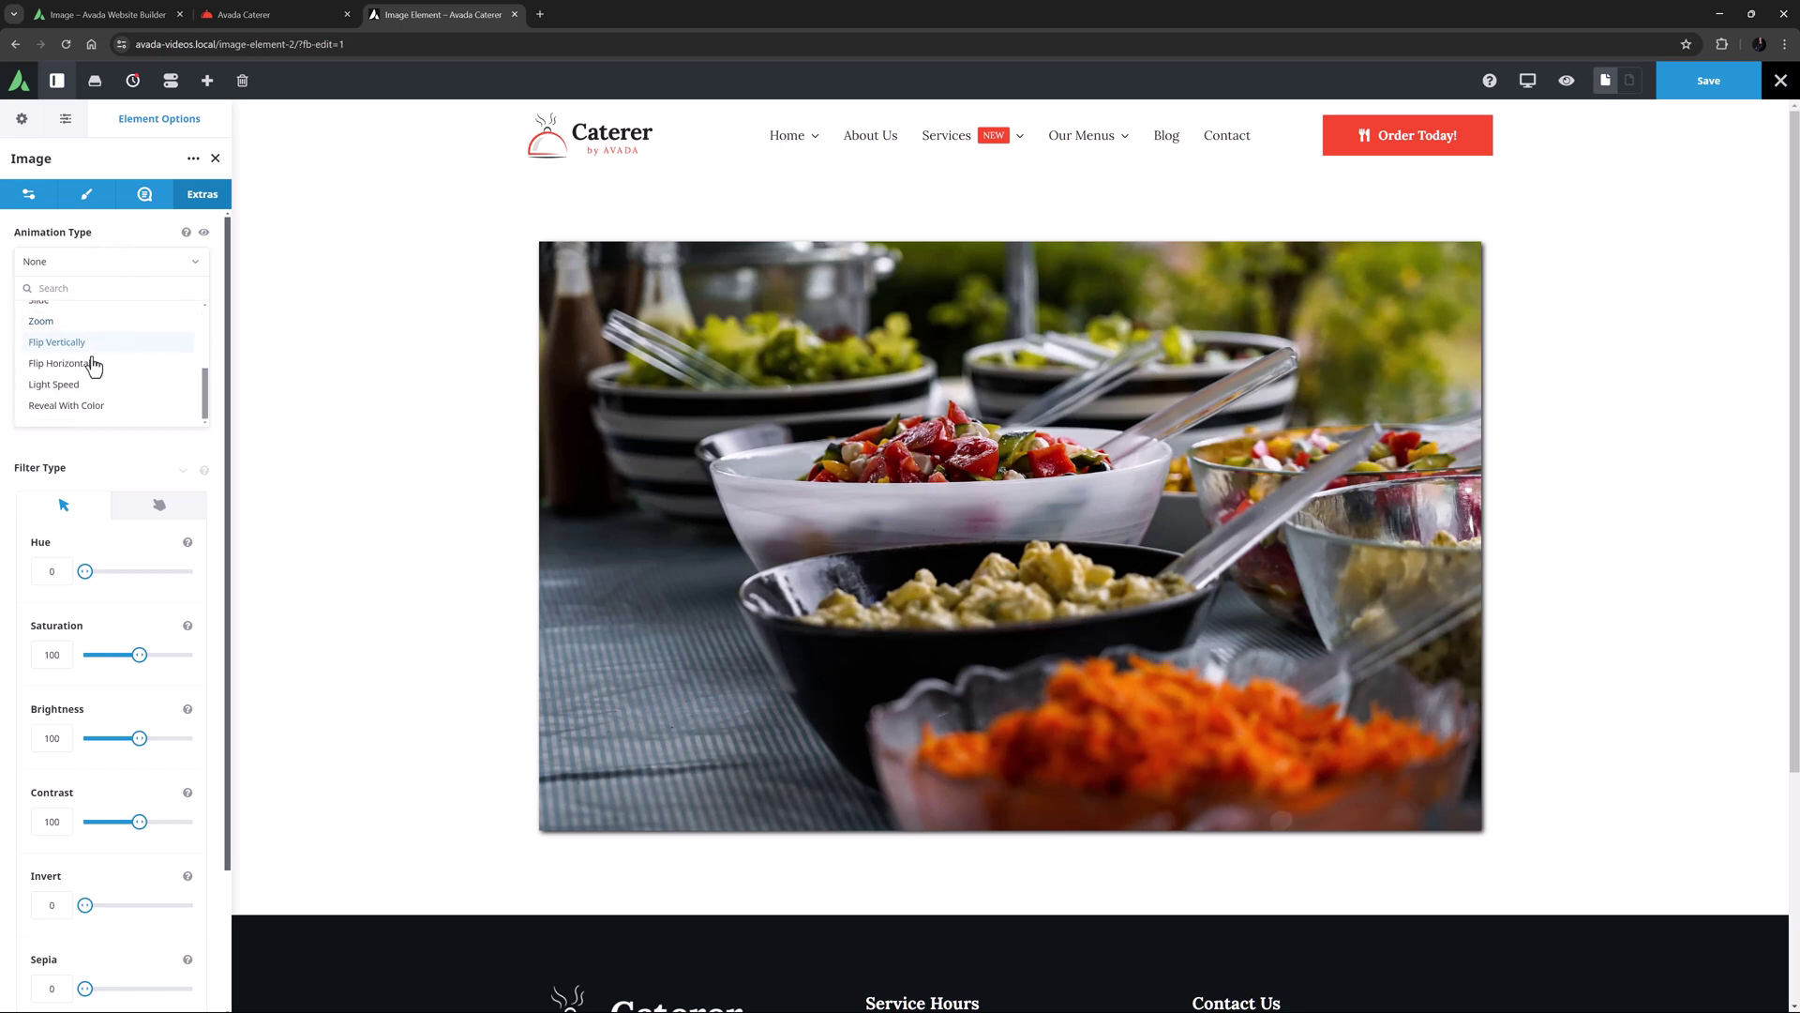
pyautogui.click(80, 413)
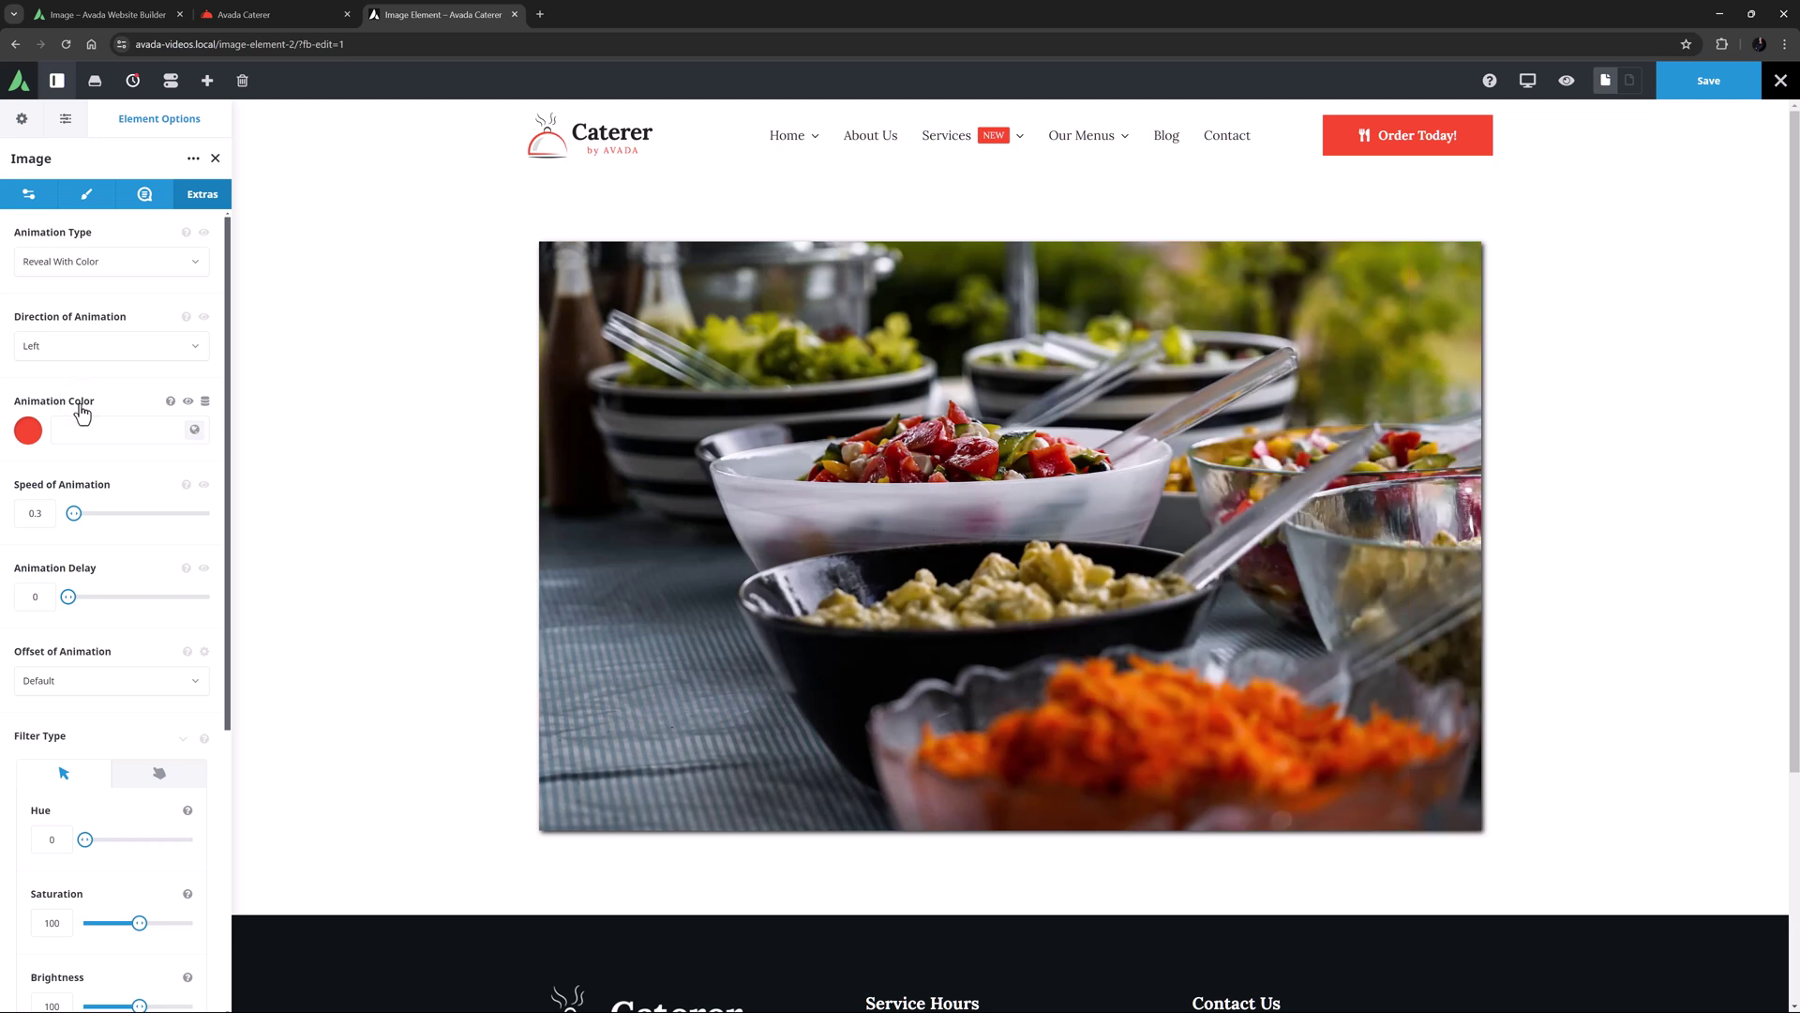
# Set the reveal Animation Color to red Color 5 and Speed of Animation to 1.1.
pyautogui.click(194, 430)
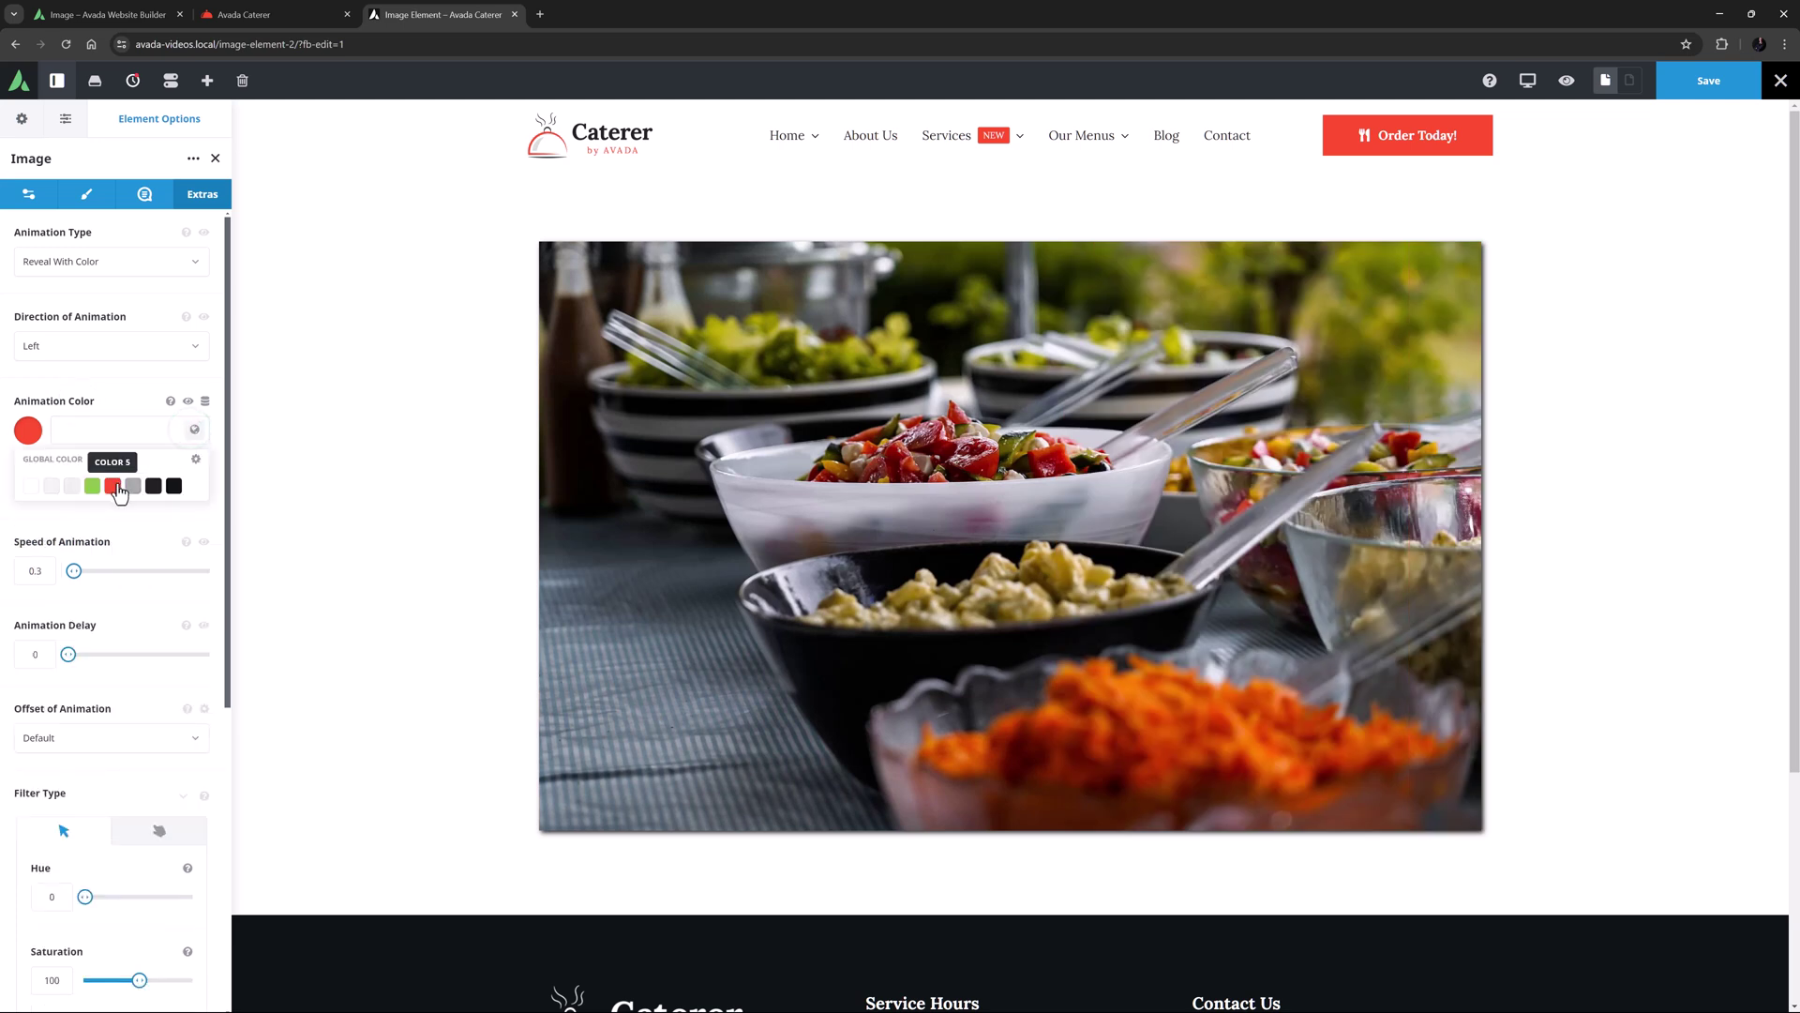
pyautogui.click(111, 487)
pyautogui.click(195, 459)
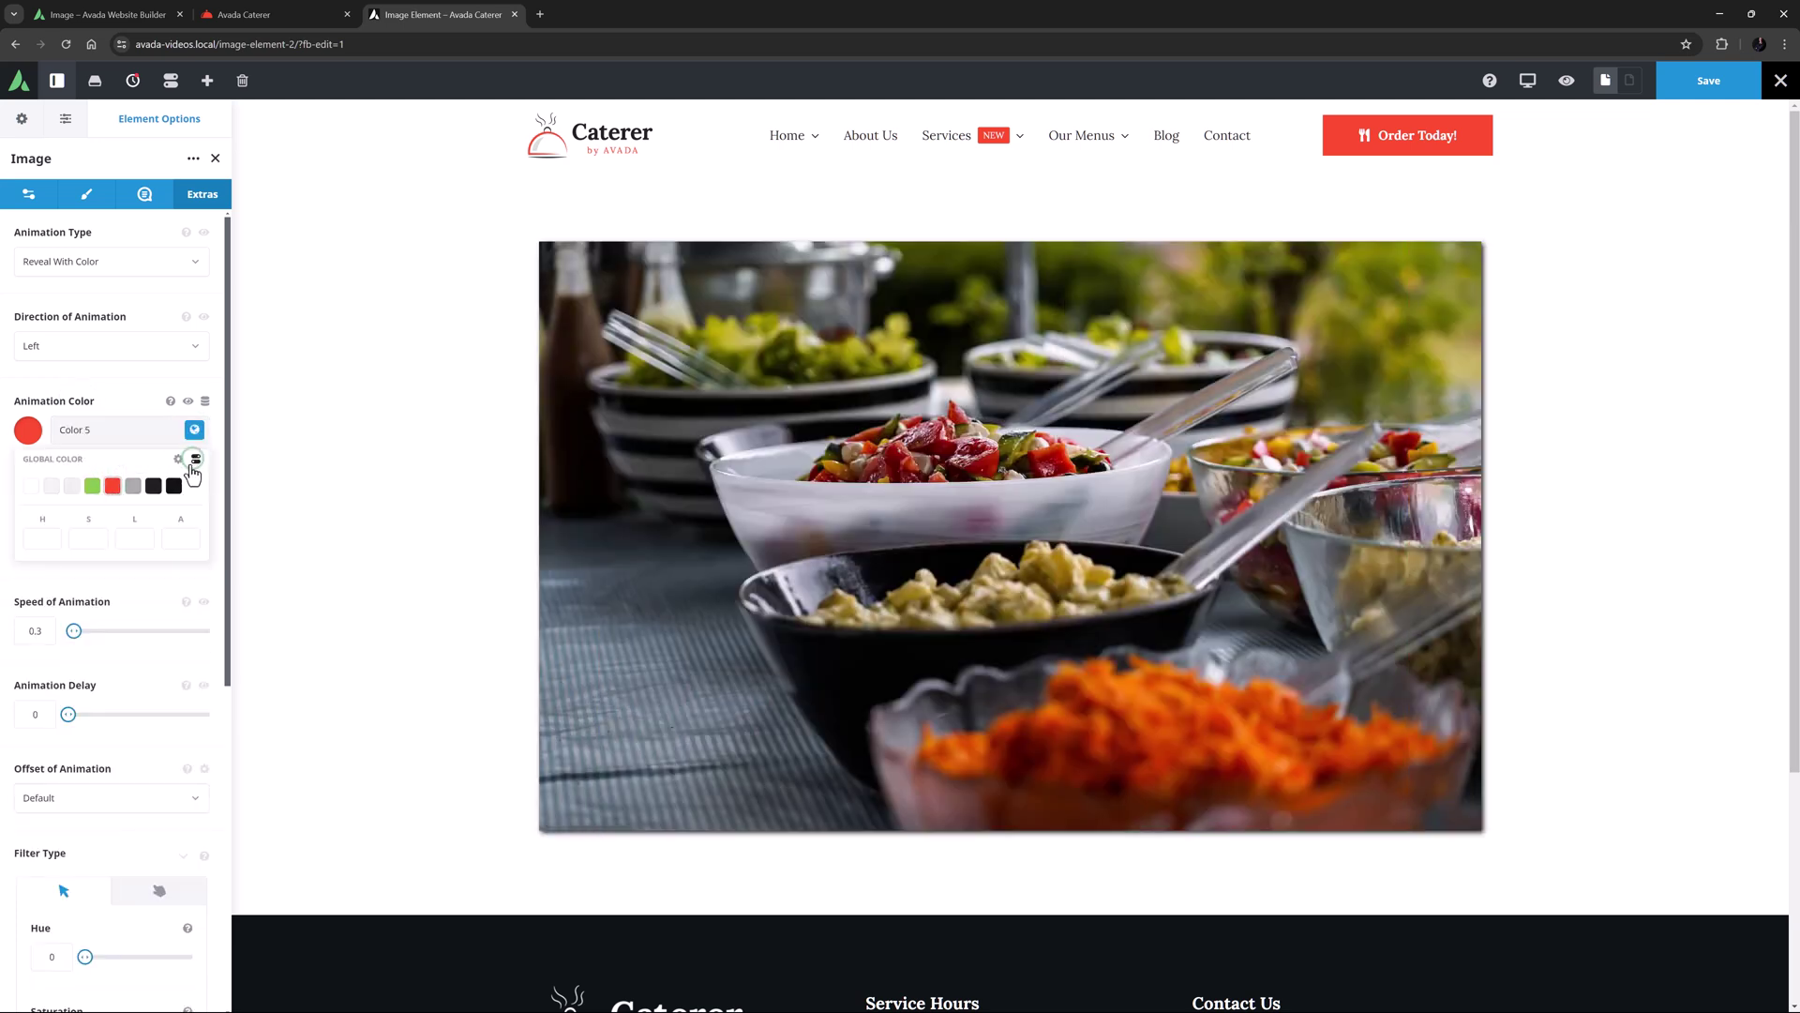
pyautogui.click(170, 534)
pyautogui.click(42, 630)
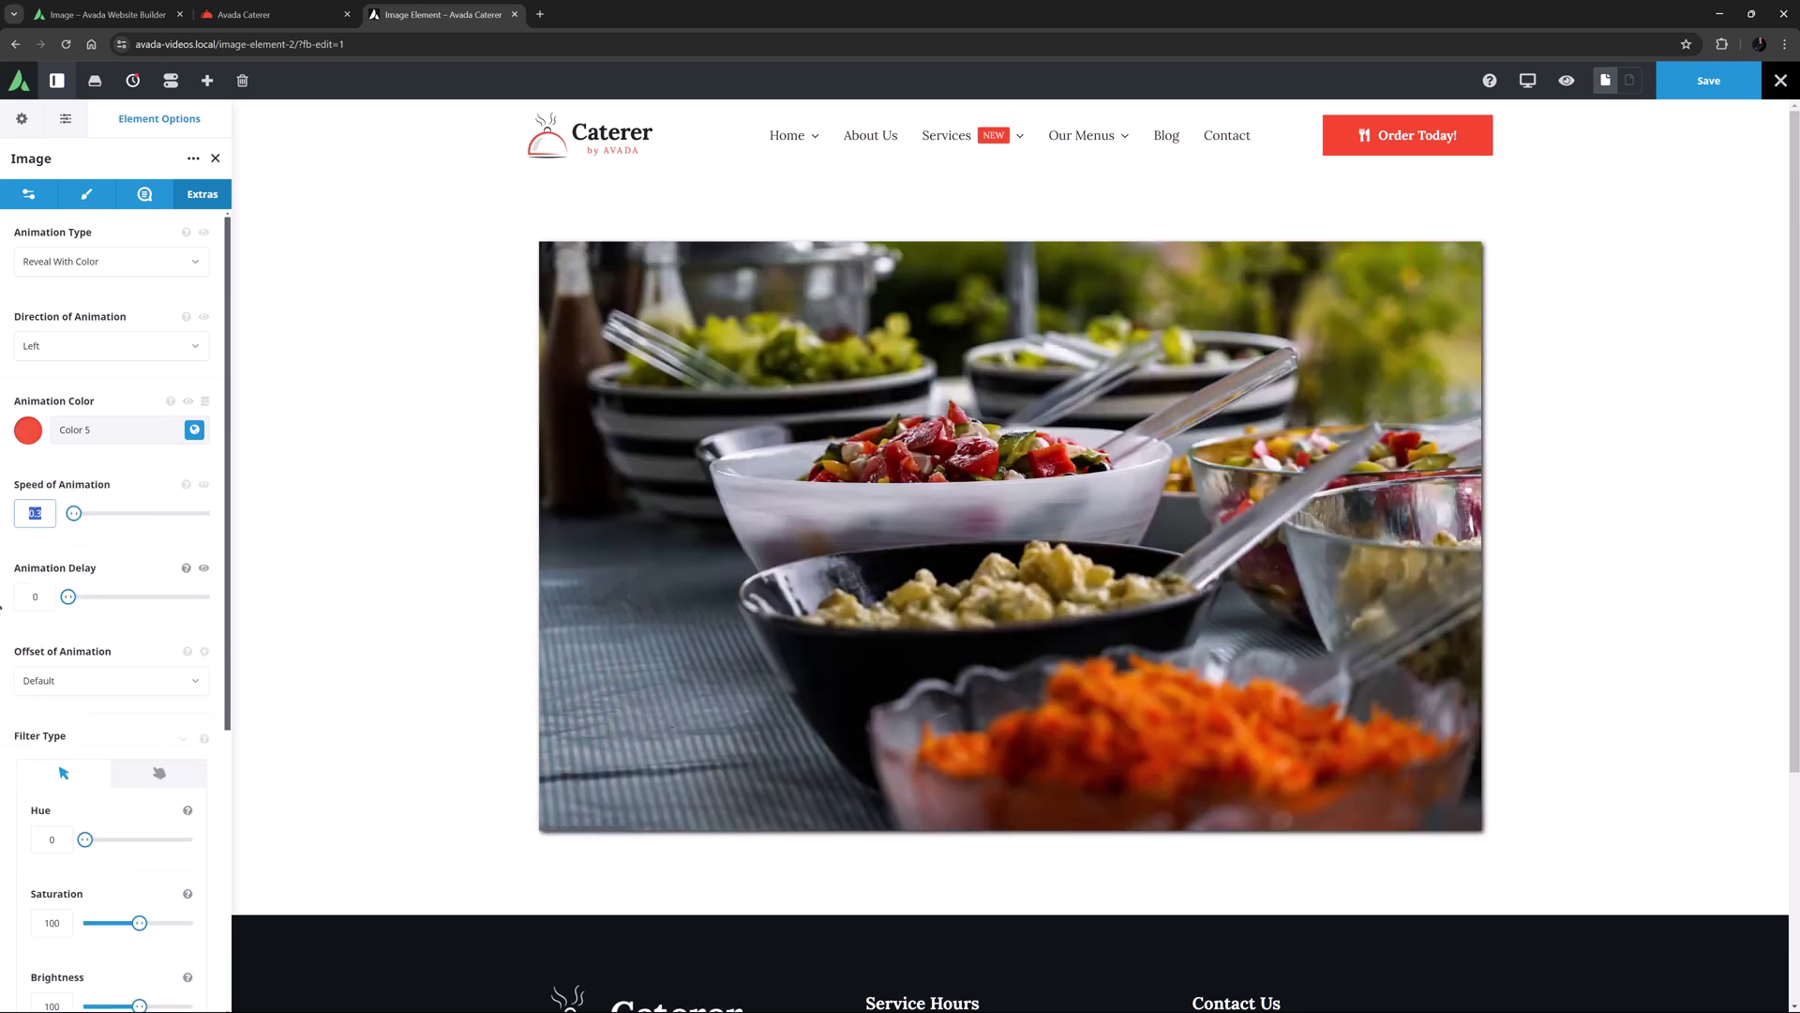
pyautogui.write('1.1')
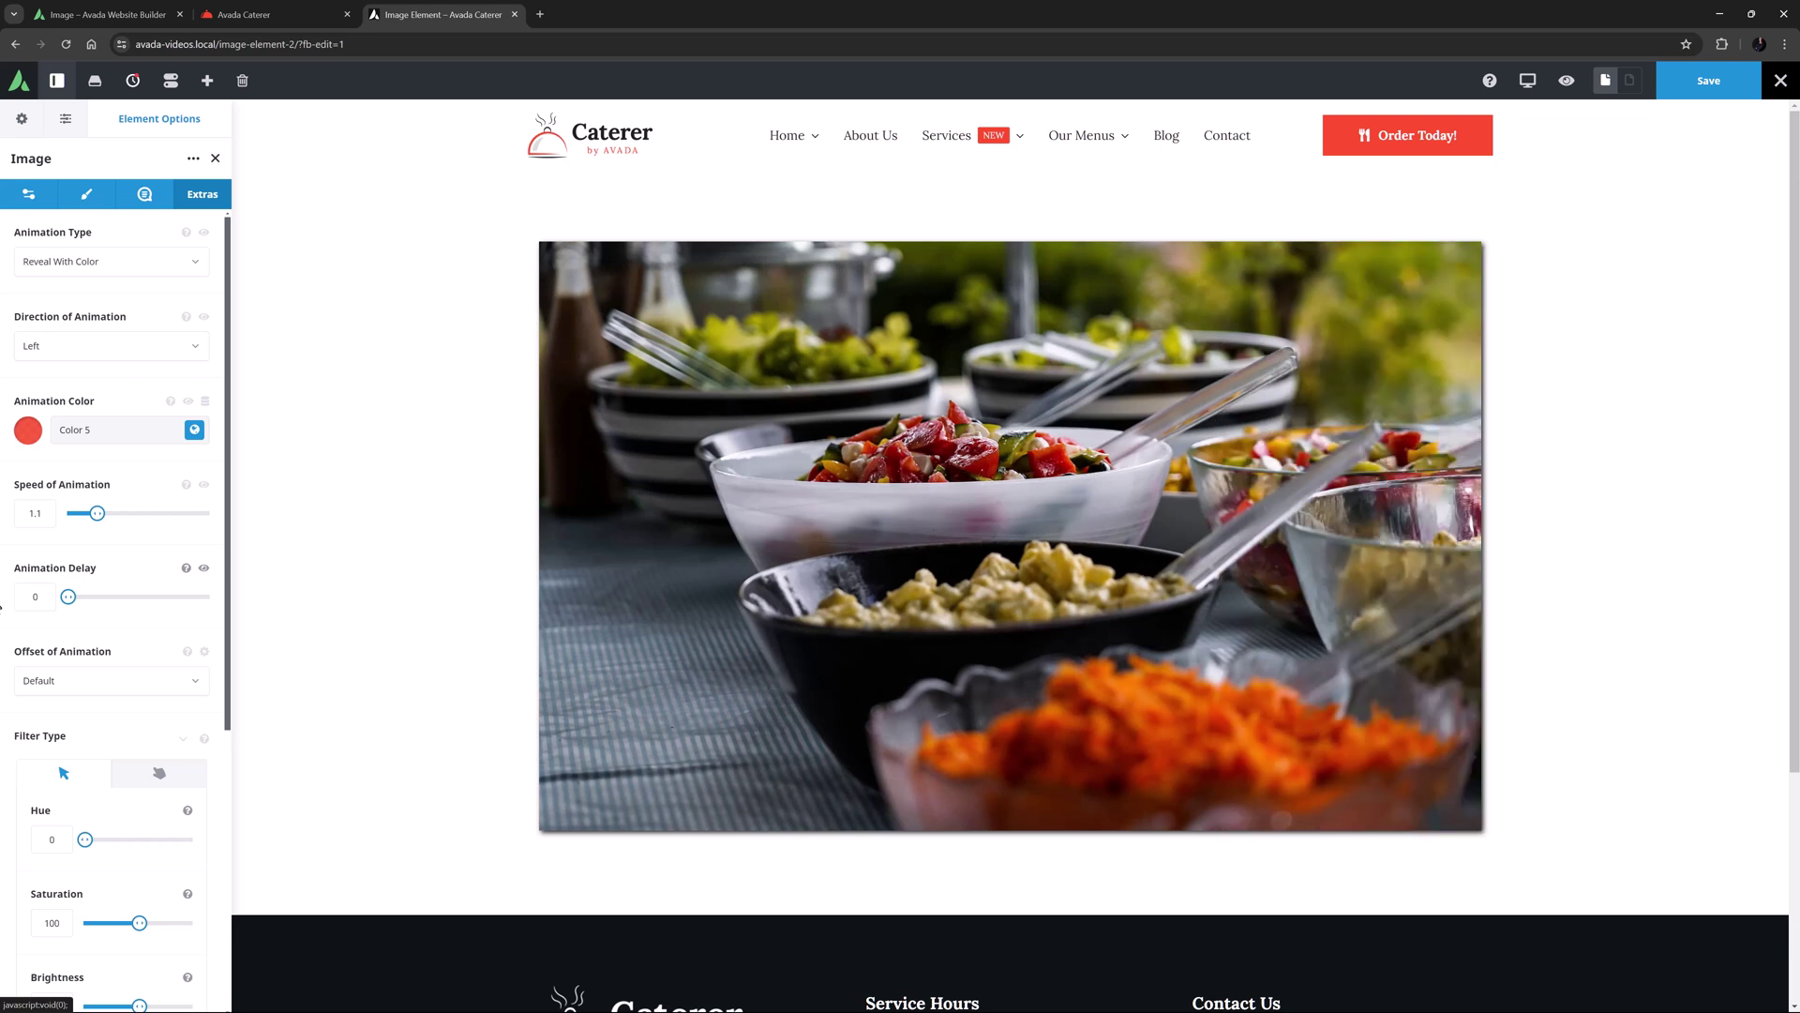
pyautogui.scroll(-5, 2, 608)
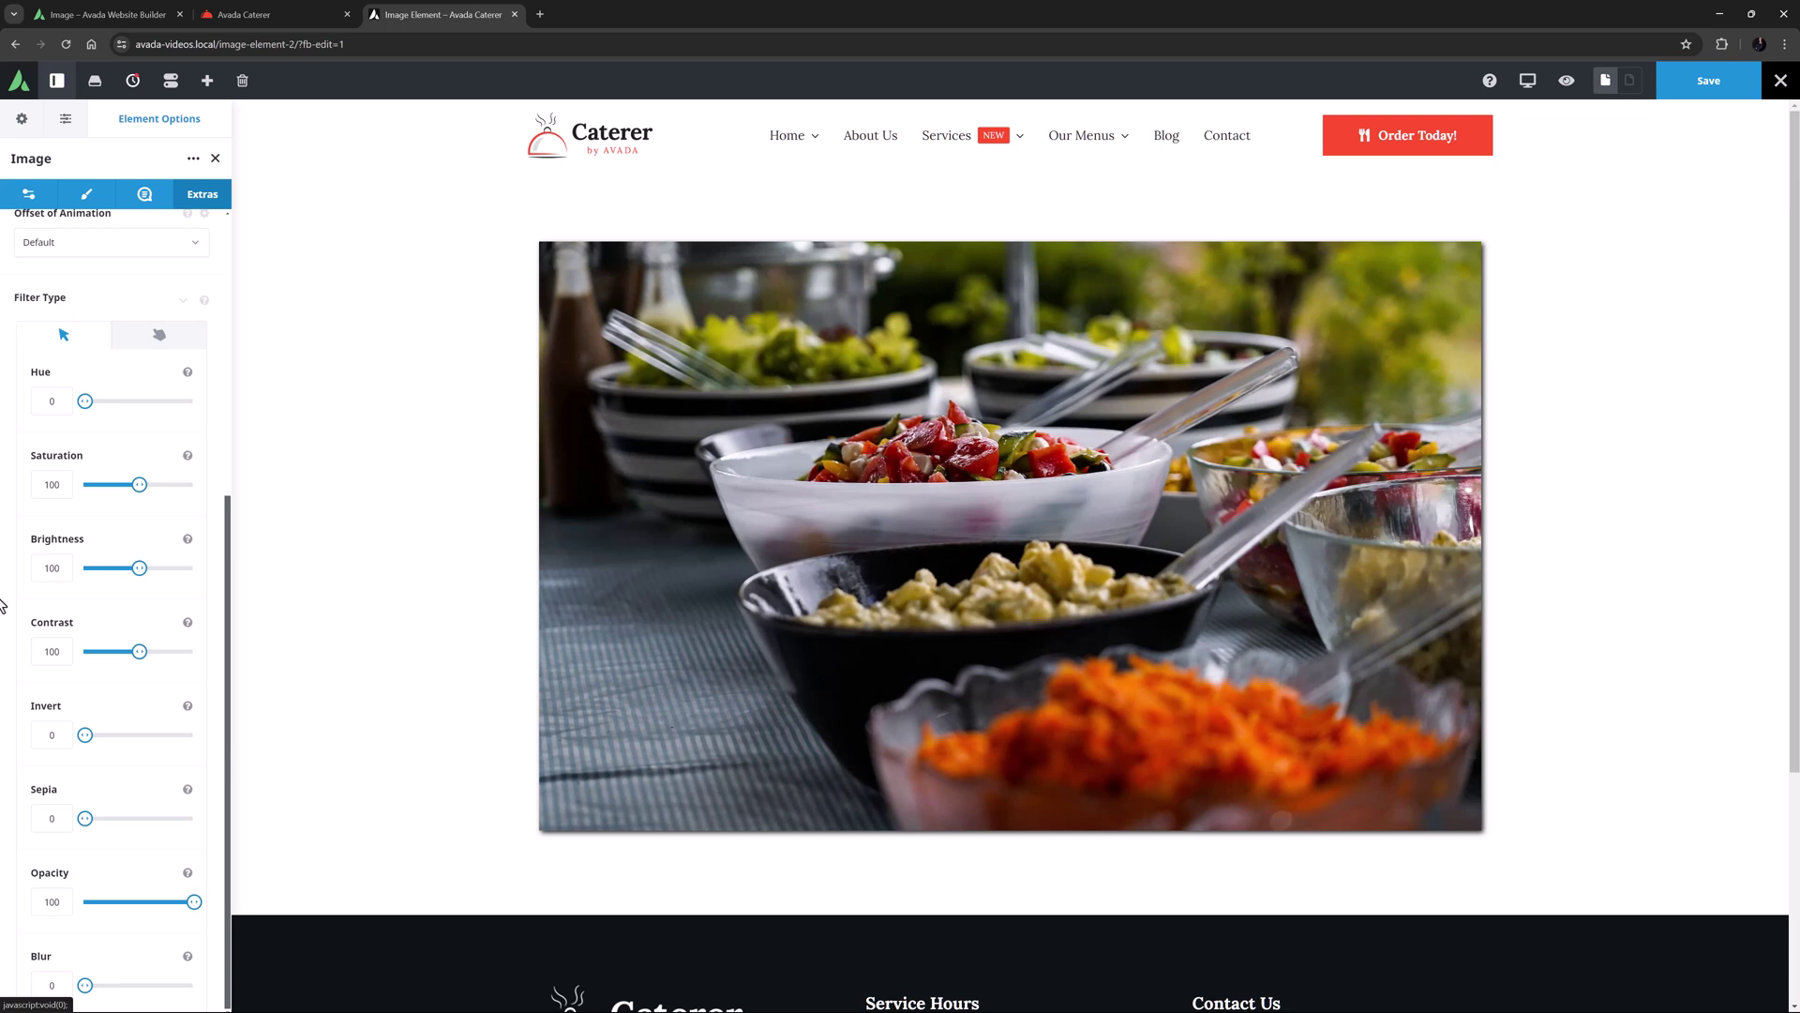
# Set the image's Hover filter Saturation to 0.
pyautogui.click(156, 341)
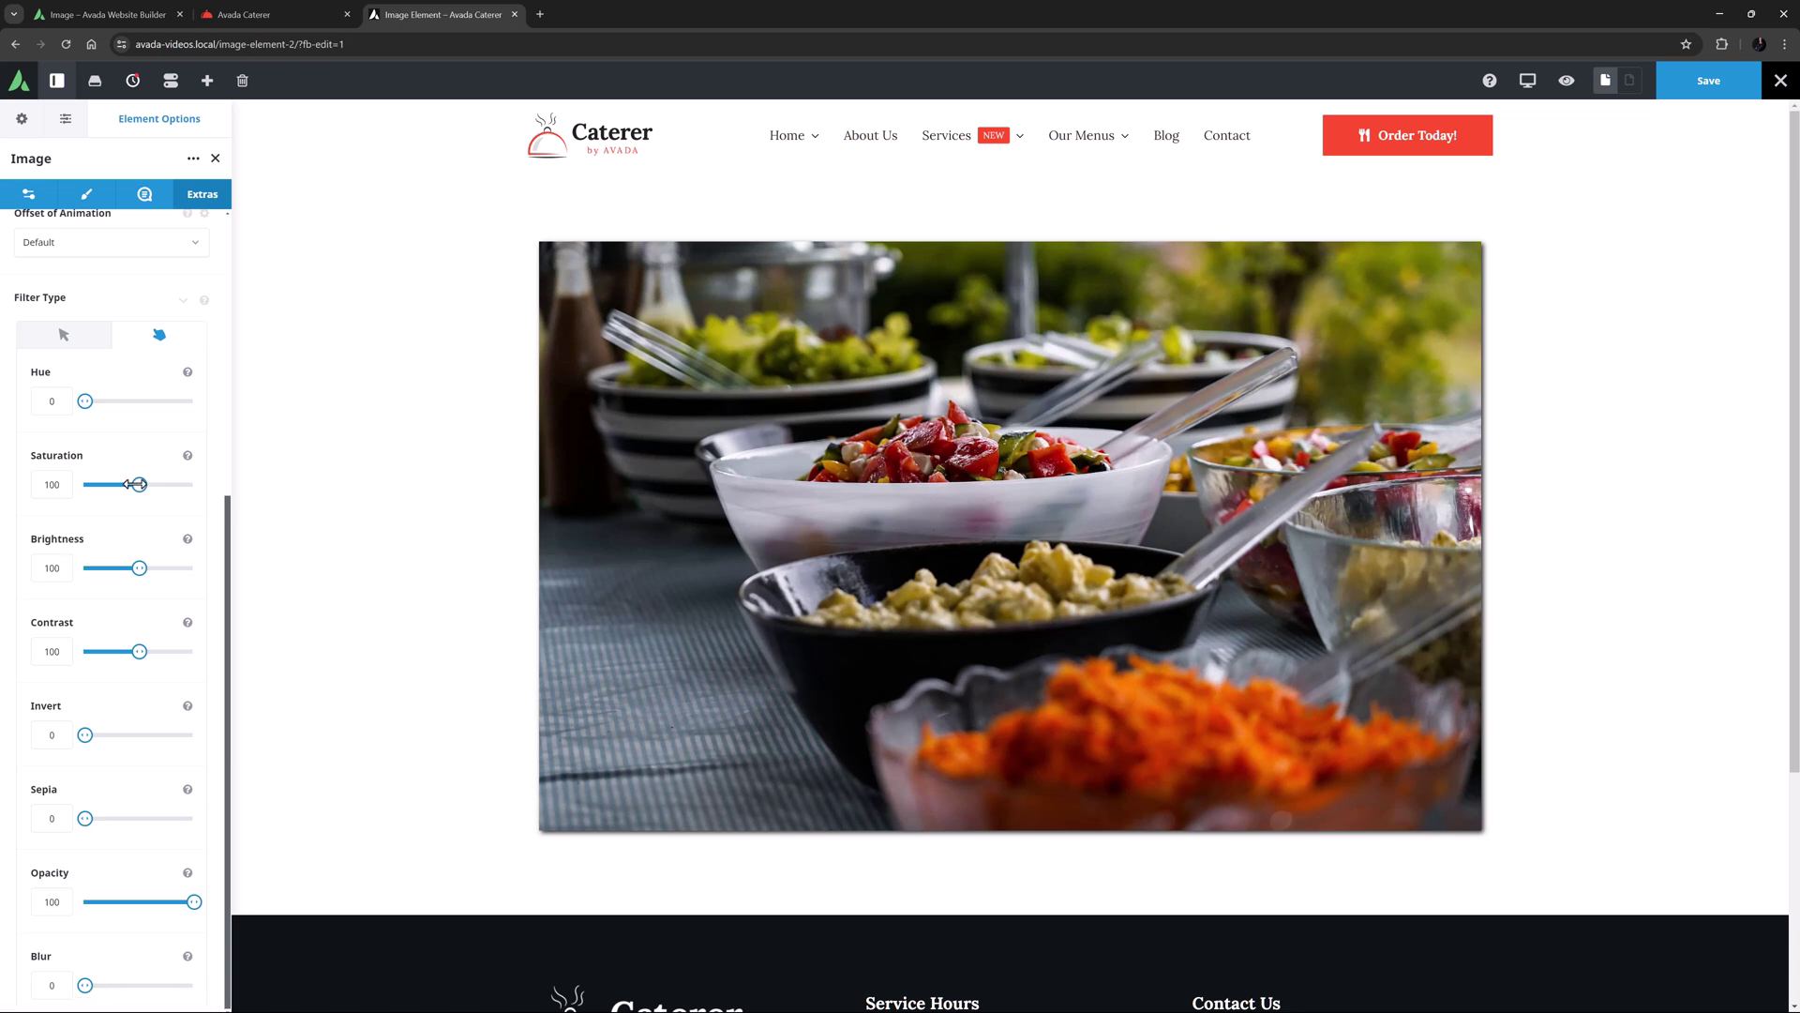
pyautogui.moveTo(138, 484); pyautogui.dragTo(55, 489)
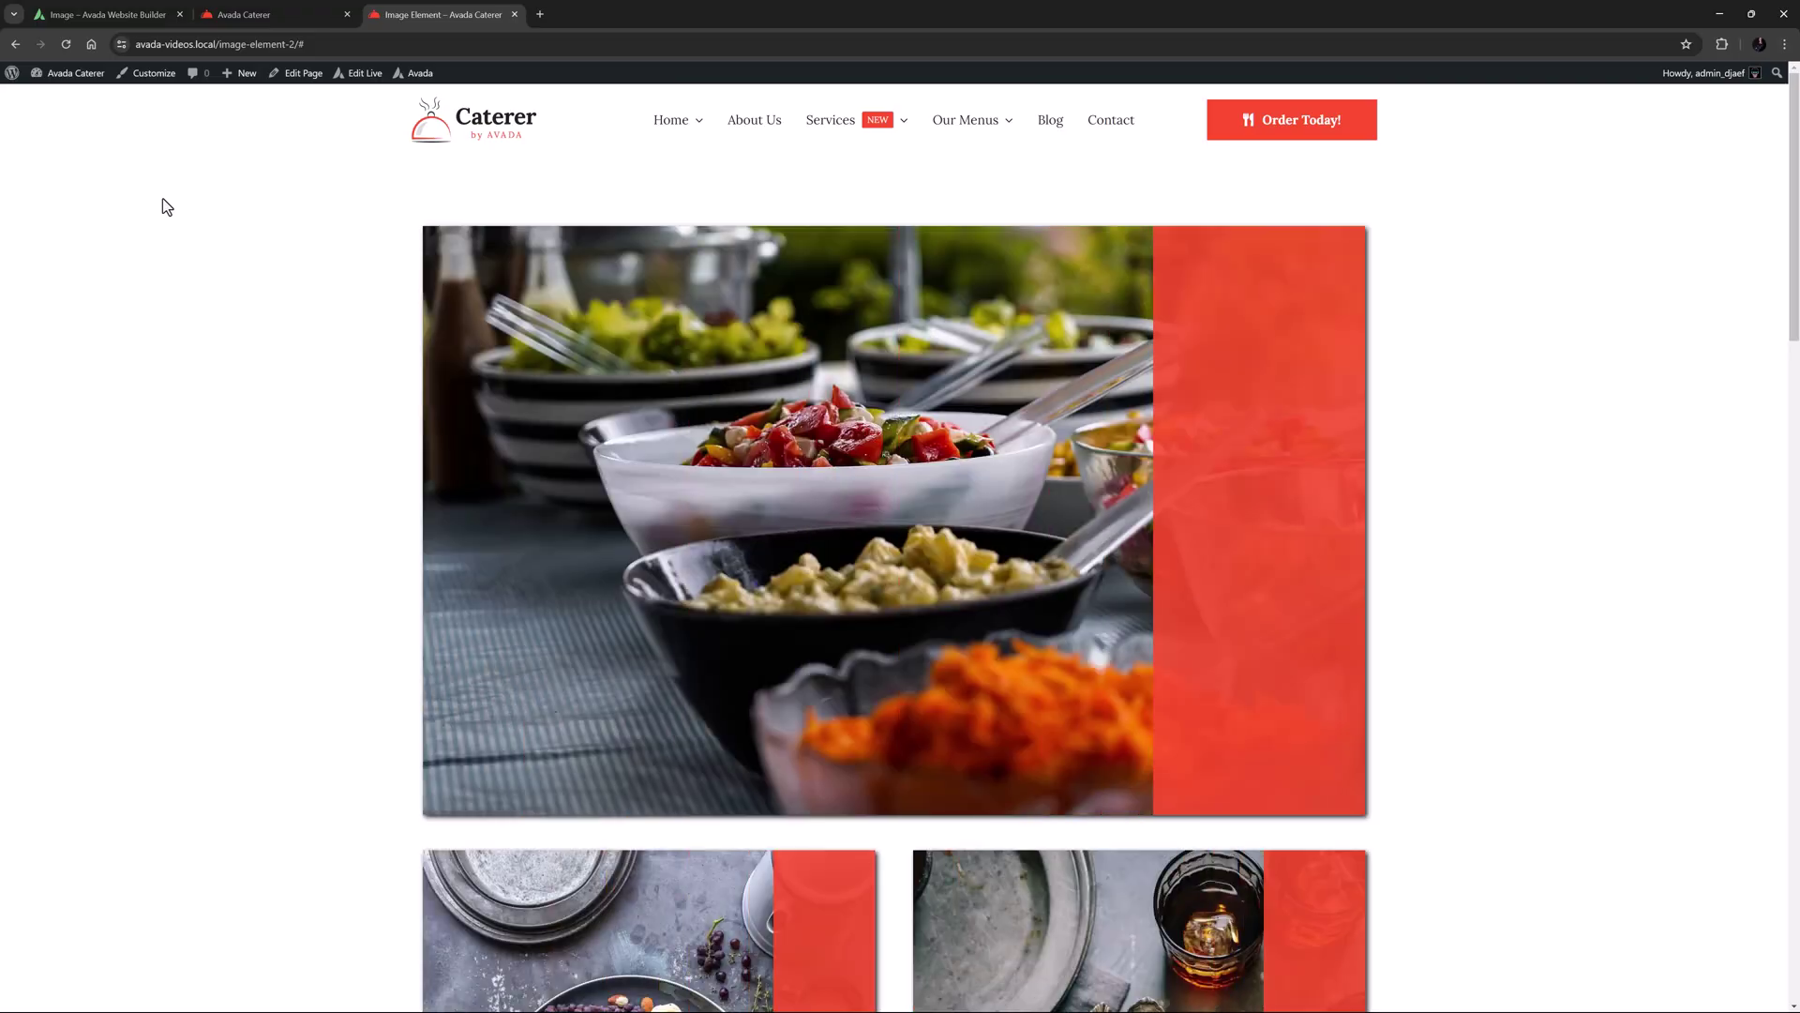
# On the live page, open the salad photo in the gallery1 lightbox, browse the images, then close it.
pyautogui.scroll(-2, 163, 204)
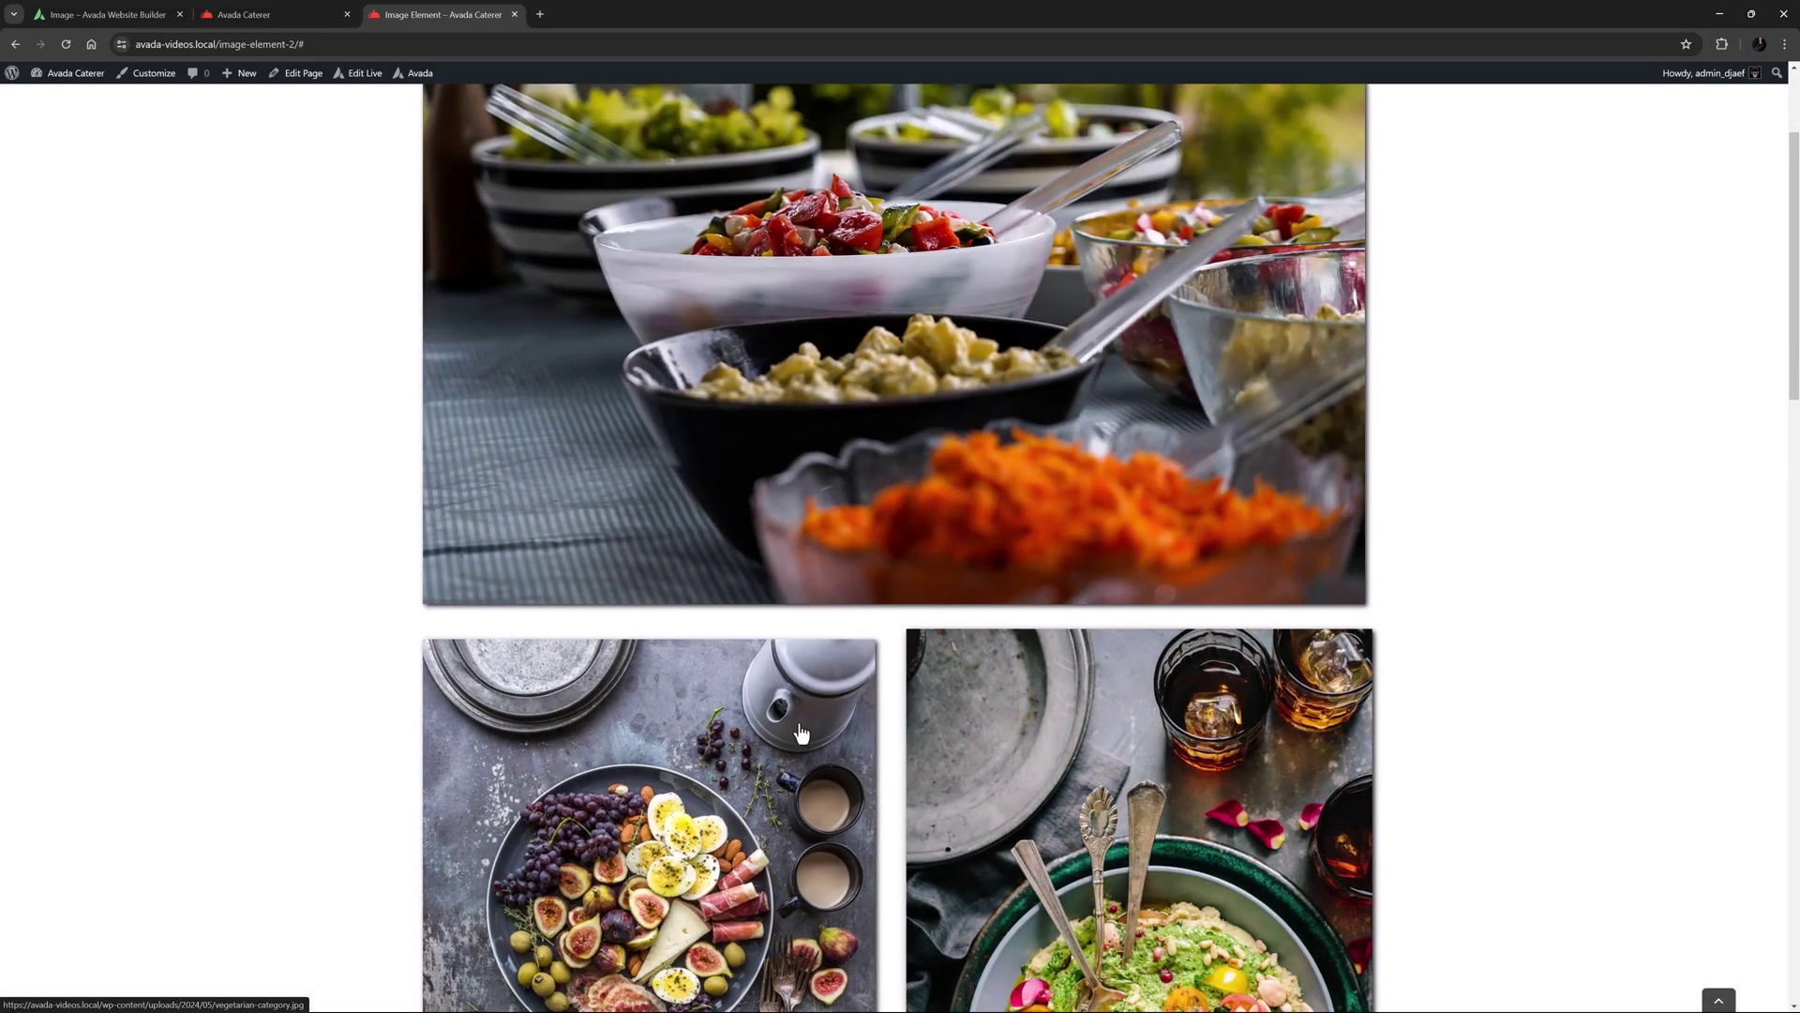
pyautogui.scroll(2, 364, 664)
pyautogui.click(767, 553)
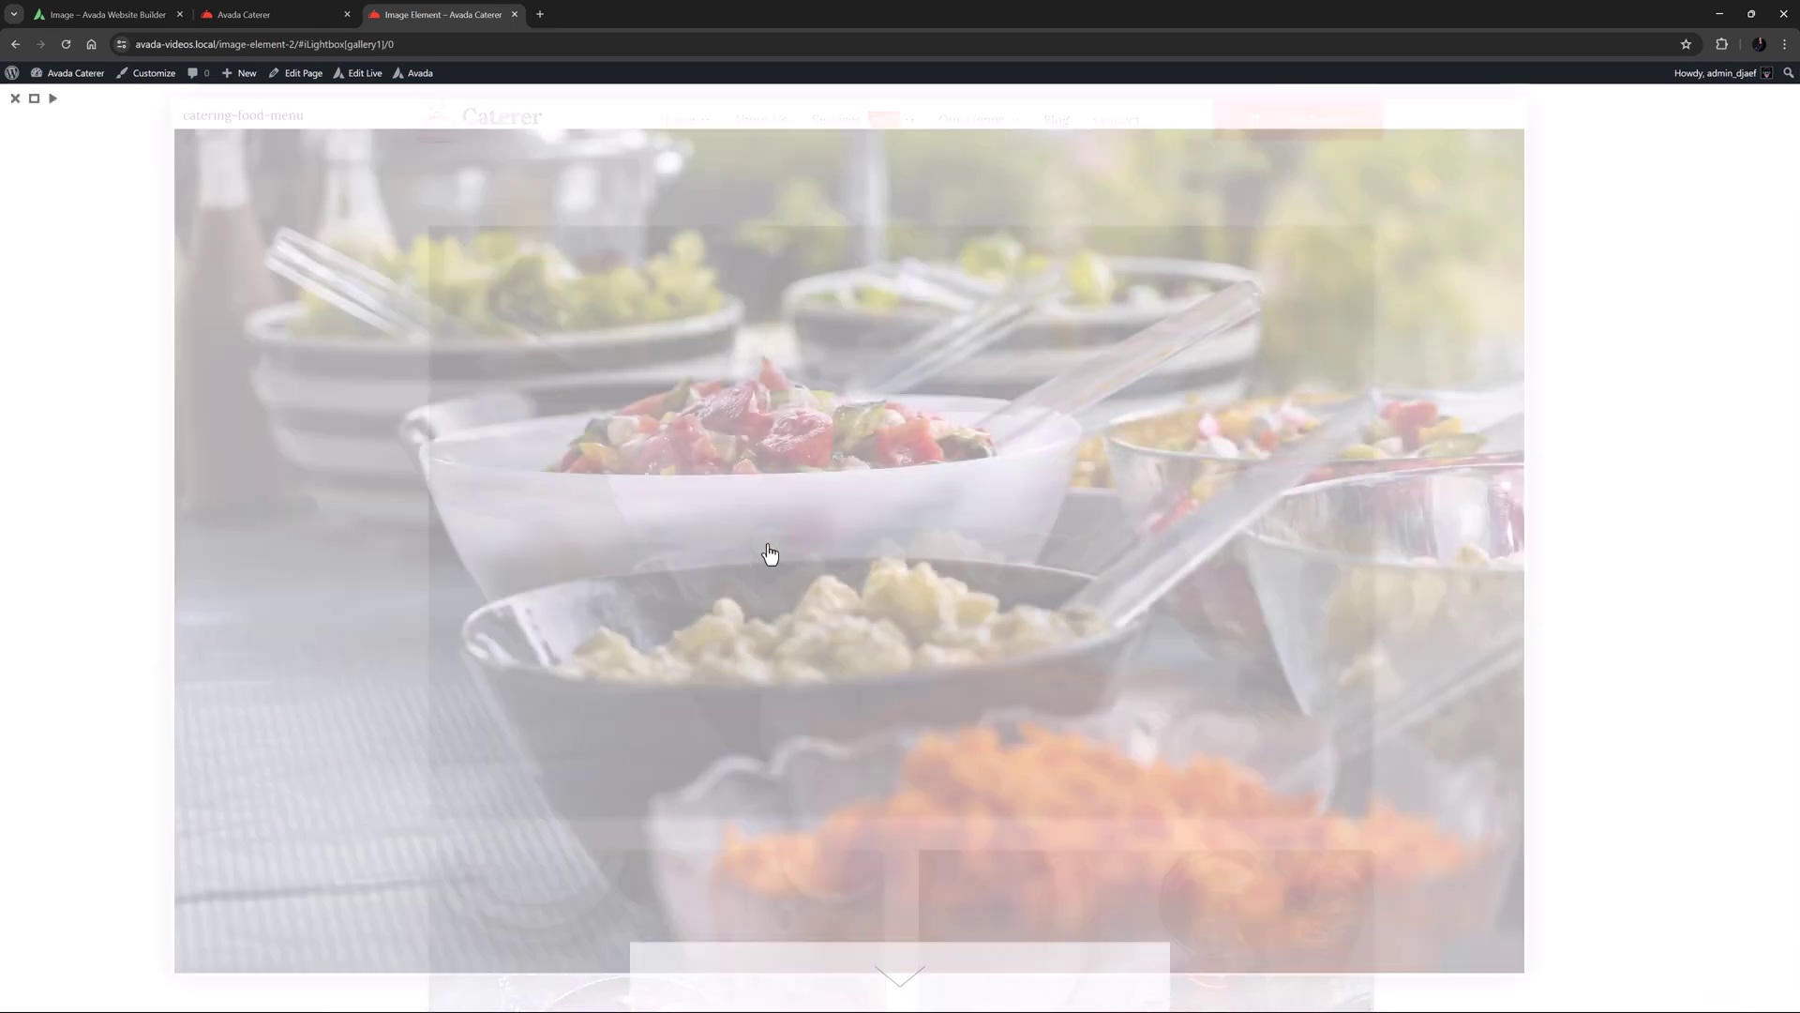
pyautogui.scroll(-3, 1688, 528)
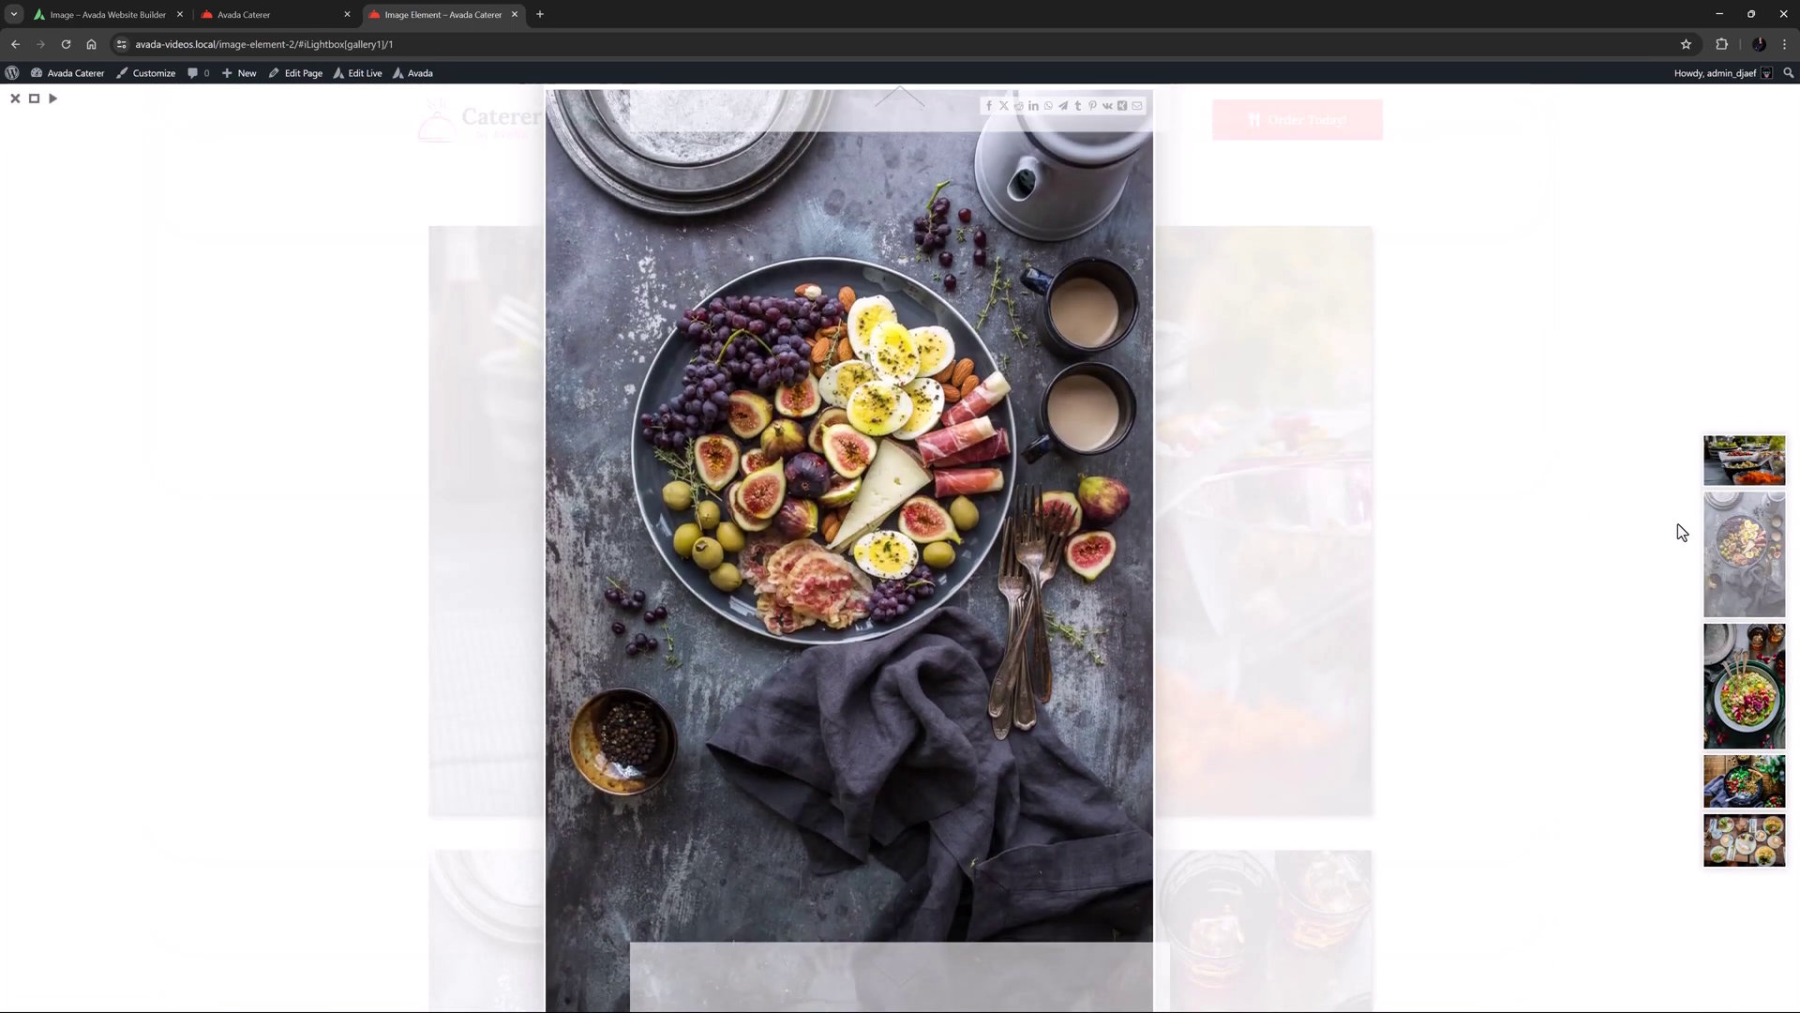
pyautogui.scroll(-1, 1645, 560)
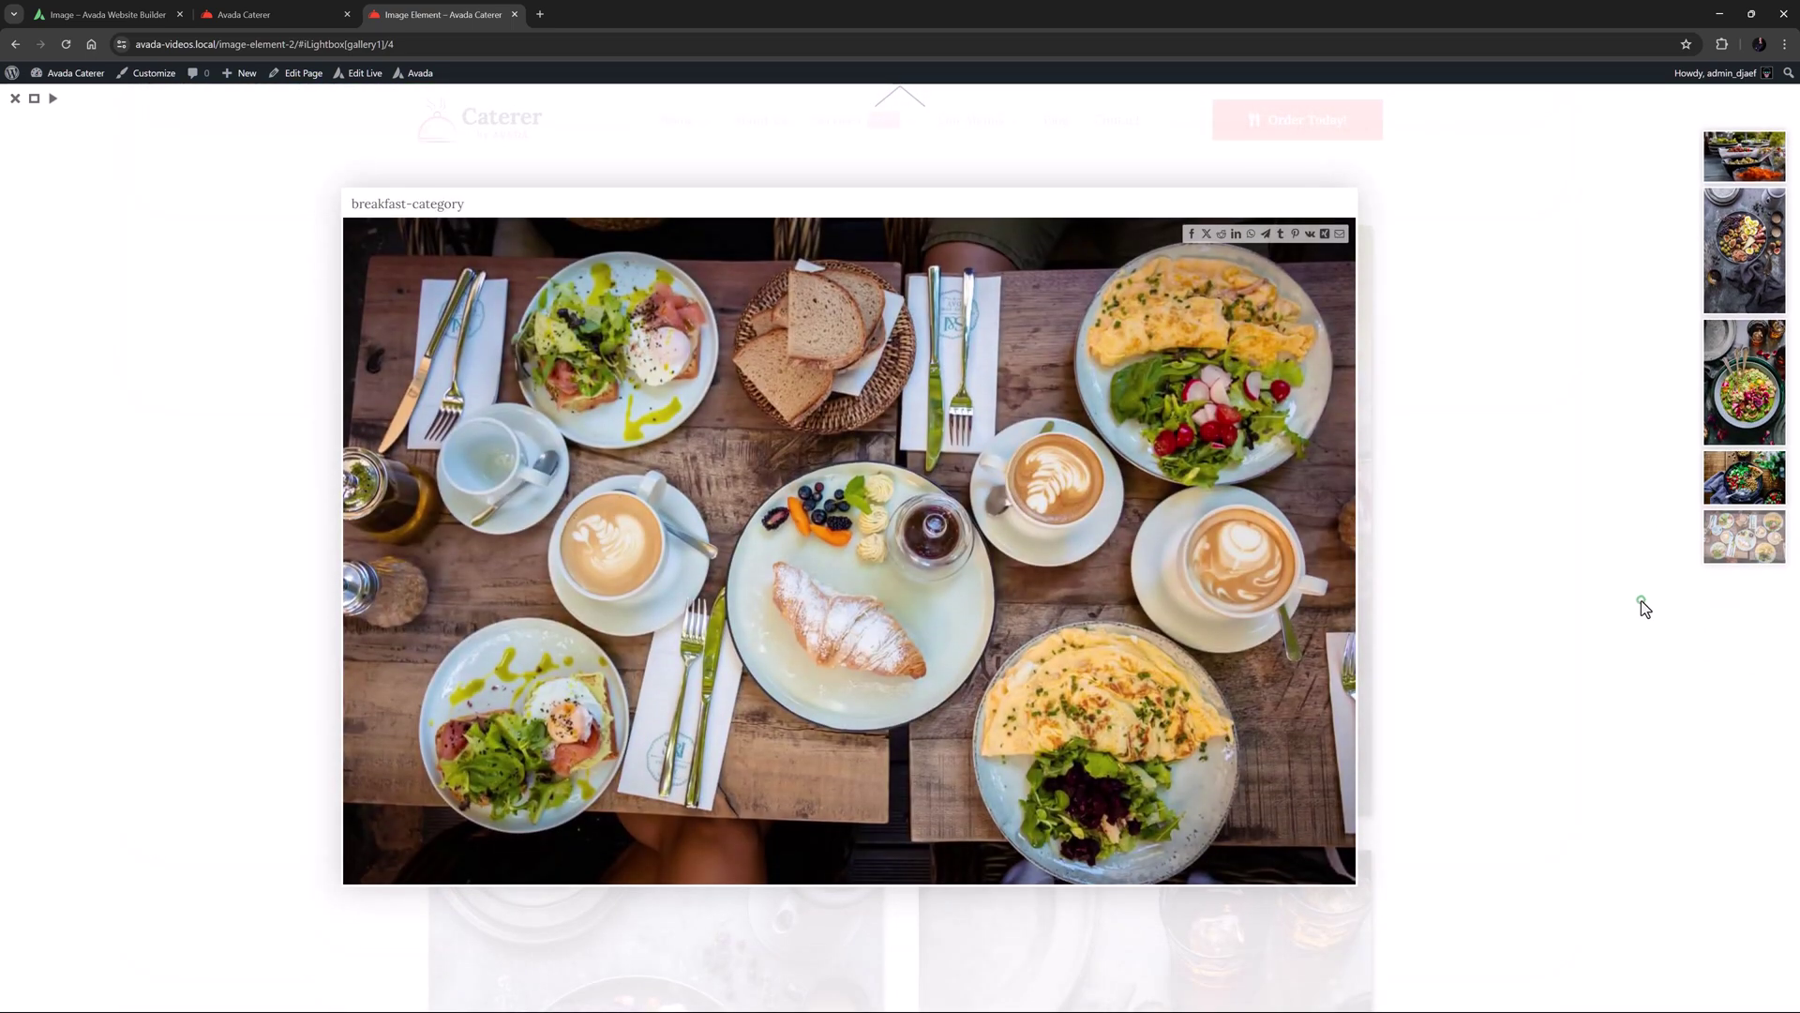
pyautogui.click(1641, 600)
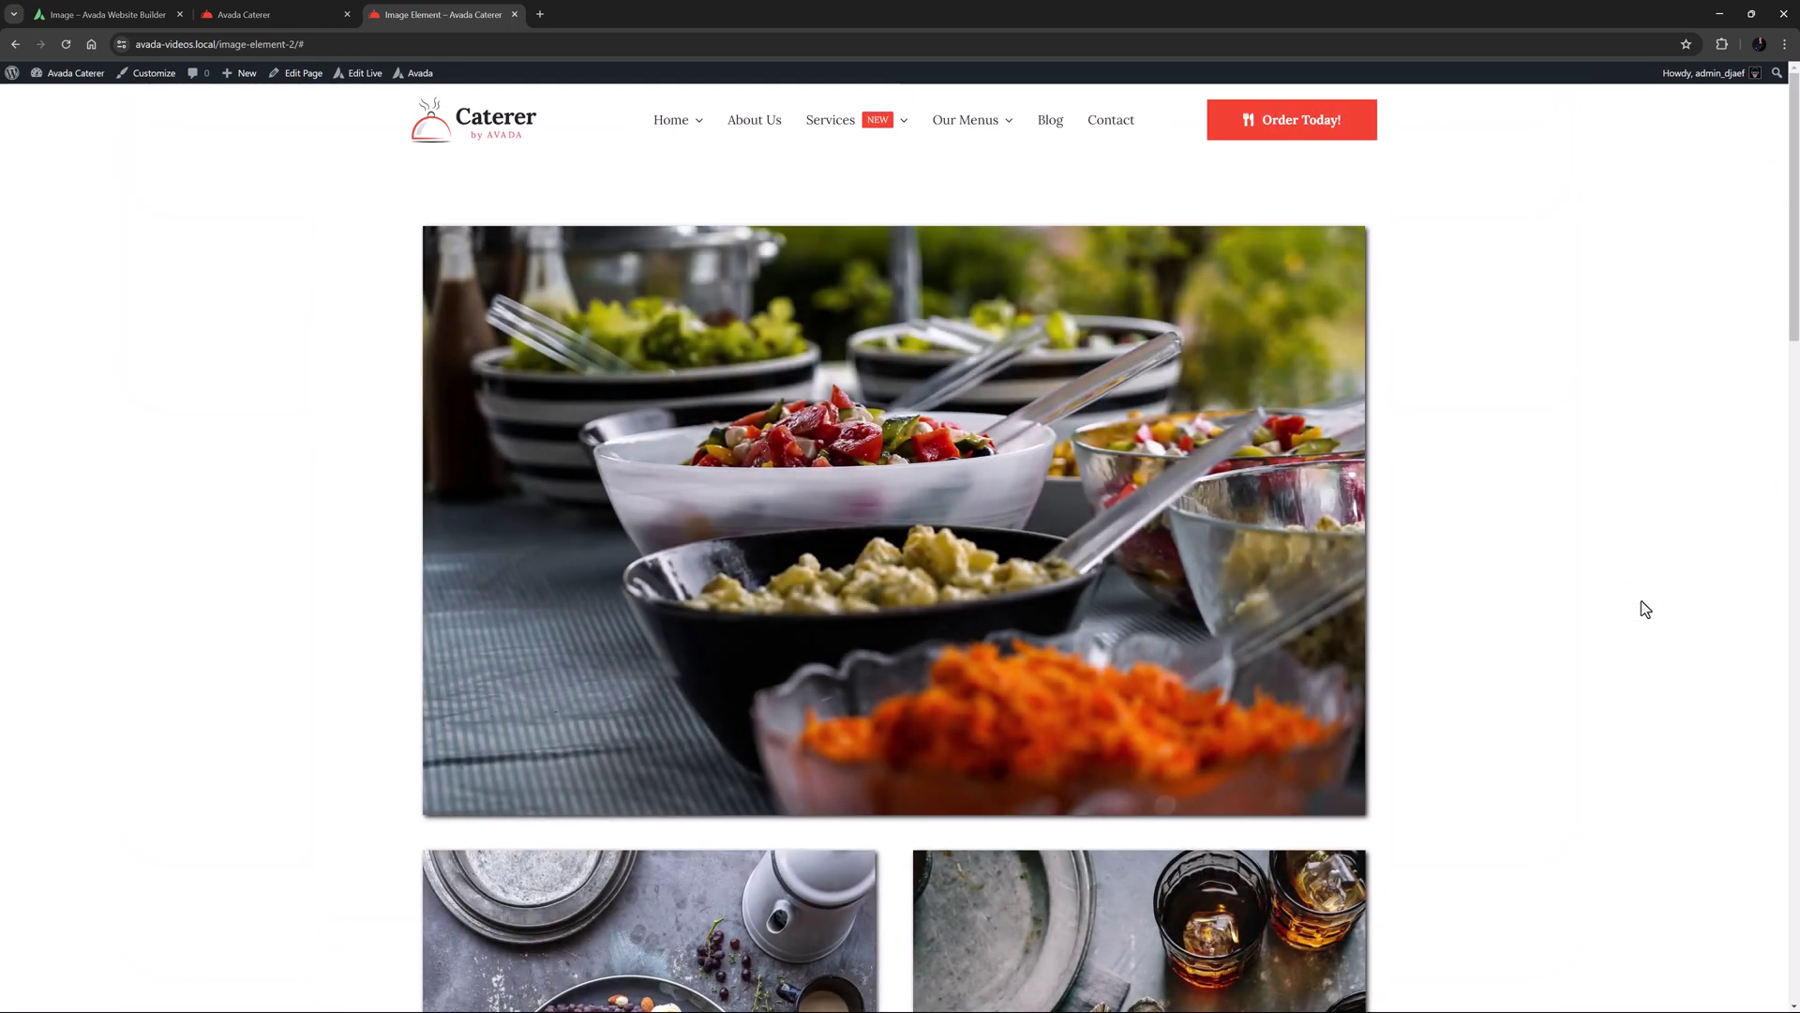